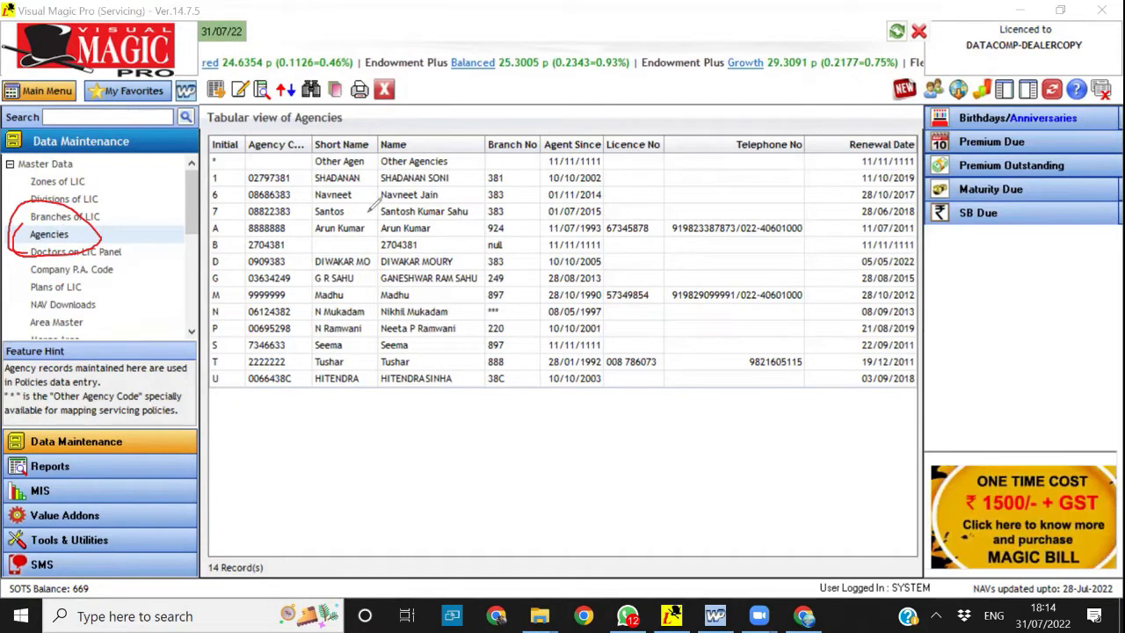
pyautogui.moveTo(238, 160)
pyautogui.mouseDown()
pyautogui.moveTo(248, 177)
pyautogui.moveTo(293, 132)
pyautogui.mouseUp()
pyautogui.moveTo(227, 189); pyautogui.dragTo(288, 181)
pyautogui.moveTo(242, 235); pyautogui.dragTo(277, 211)
pyautogui.moveTo(237, 256)
pyautogui.mouseDown()
pyautogui.moveTo(269, 234)
pyautogui.moveTo(280, 244)
pyautogui.mouseUp()
pyautogui.moveTo(253, 283); pyautogui.dragTo(283, 264)
pyautogui.moveTo(246, 322); pyautogui.dragTo(297, 313)
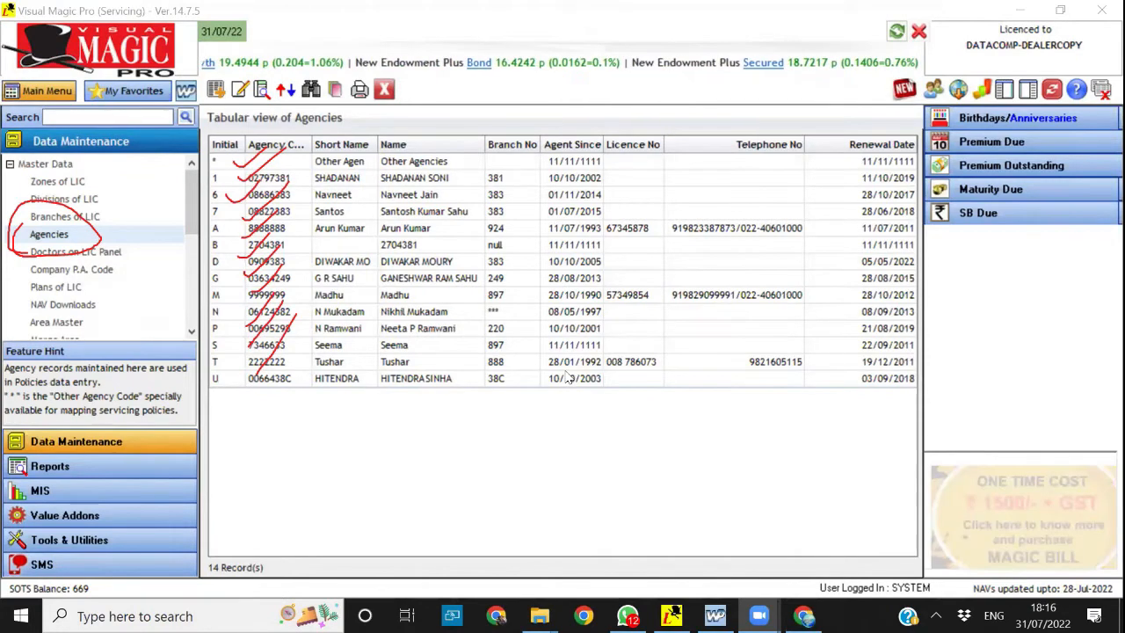
pyautogui.press('Escape')
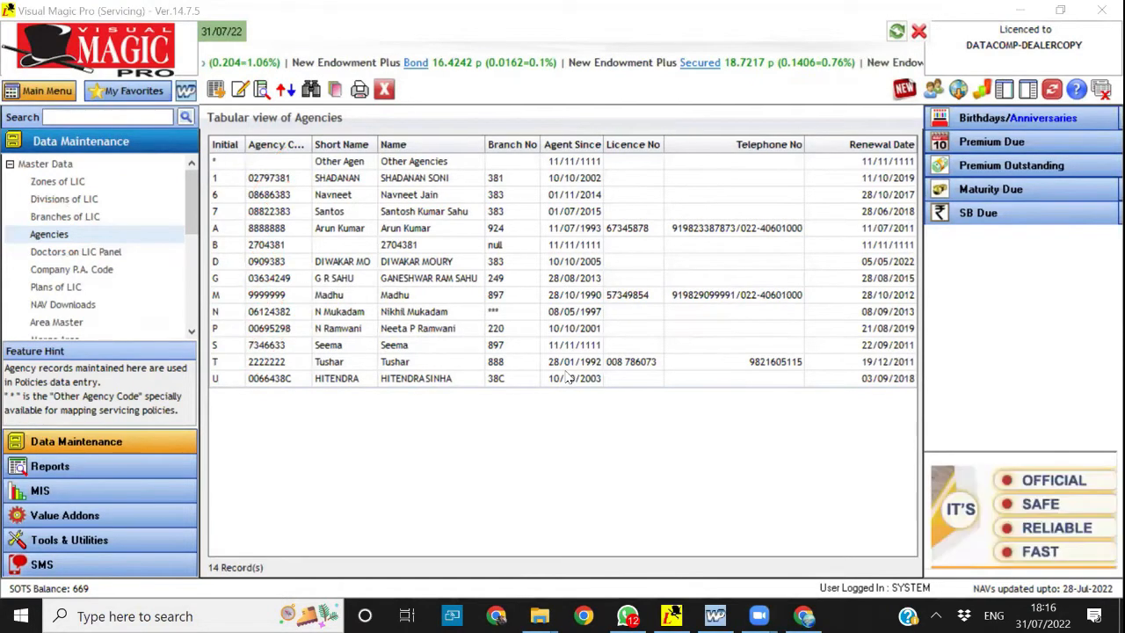
# Close the Agencies table and open the TabMagic Upload Data form
pyautogui.click(384, 89)
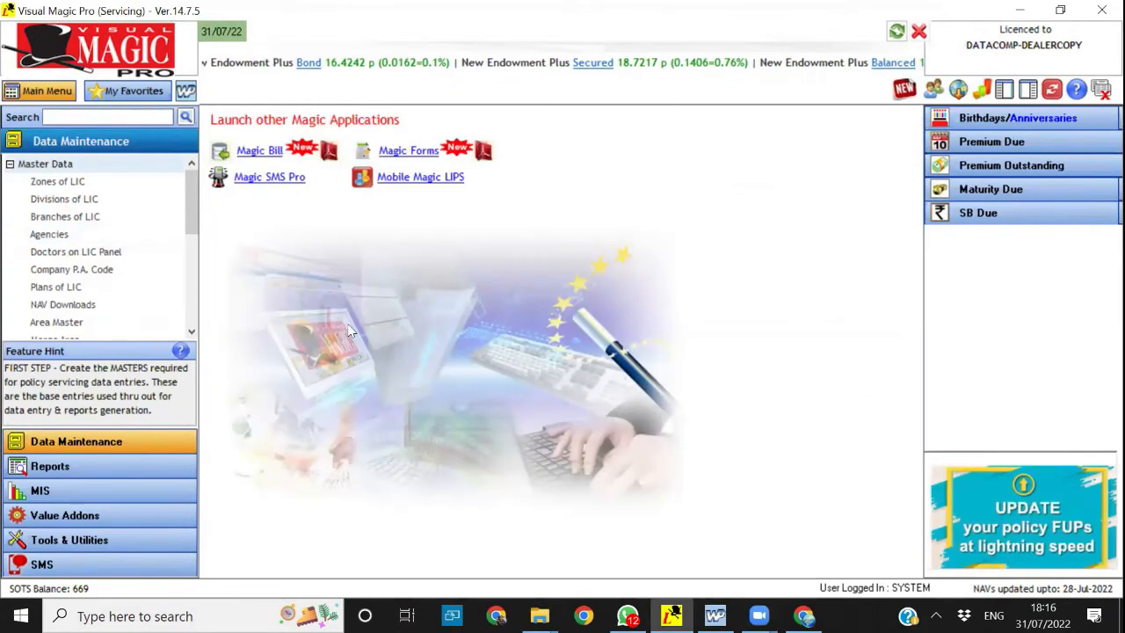
pyautogui.click(66, 540)
pyautogui.click(60, 199)
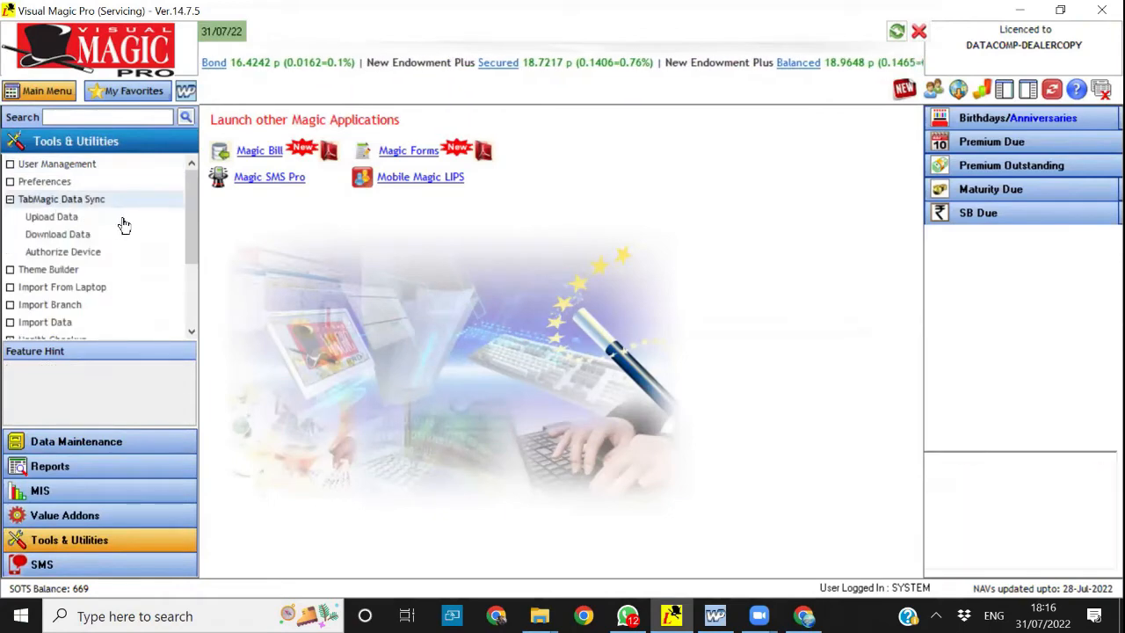
pyautogui.click(56, 217)
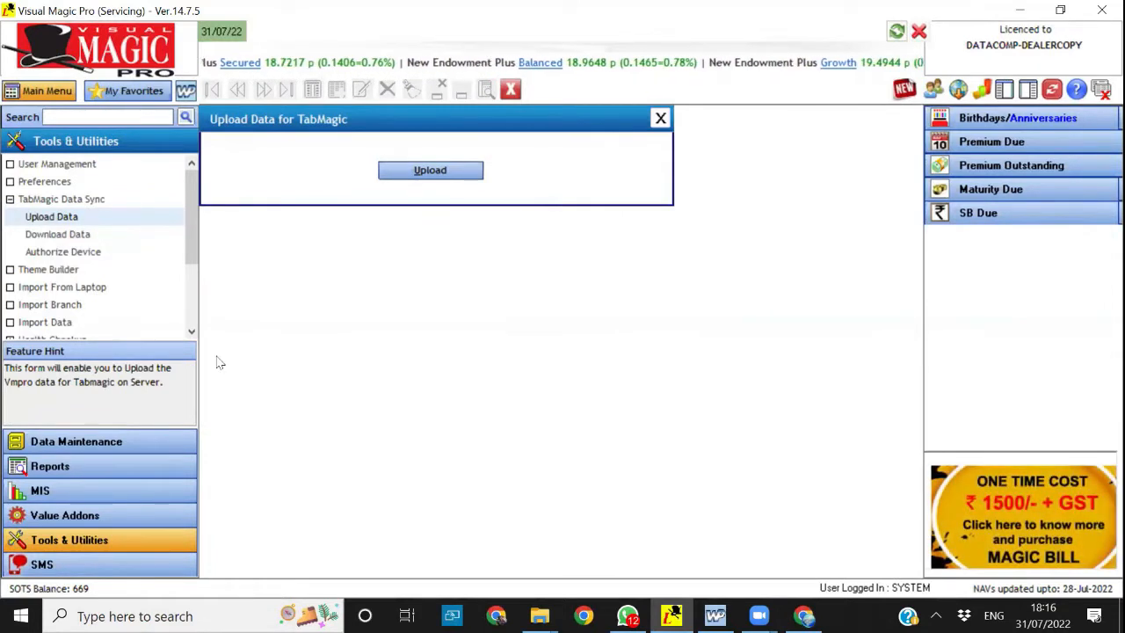
# View the Policies table in Proposal & Policy Management, and close it
pyautogui.click(113, 441)
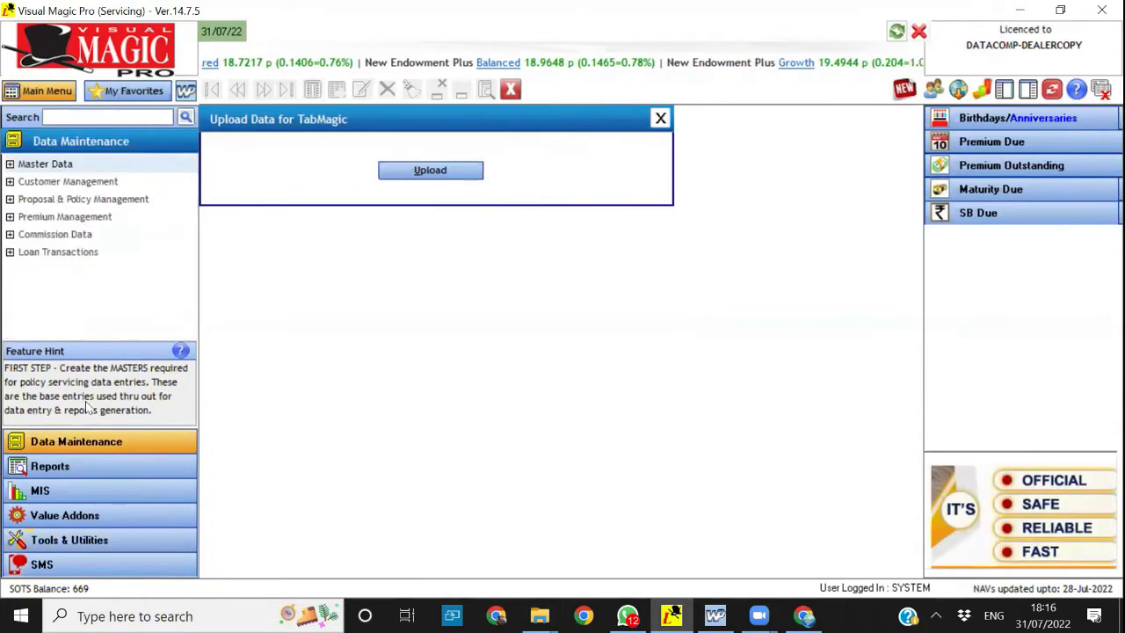
pyautogui.click(85, 200)
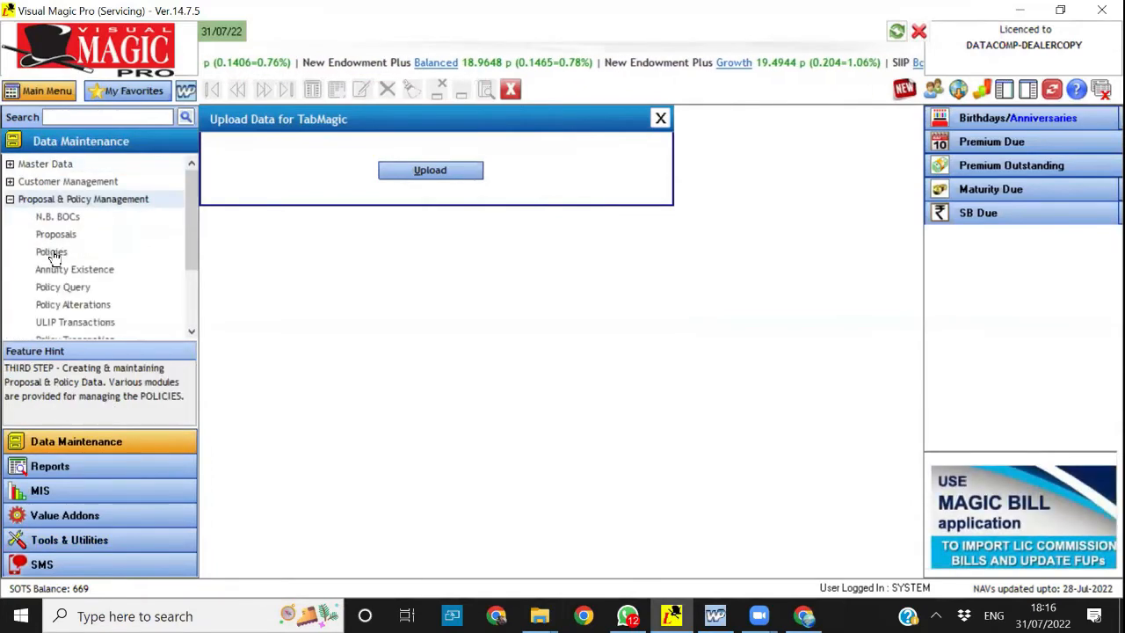
pyautogui.click(52, 253)
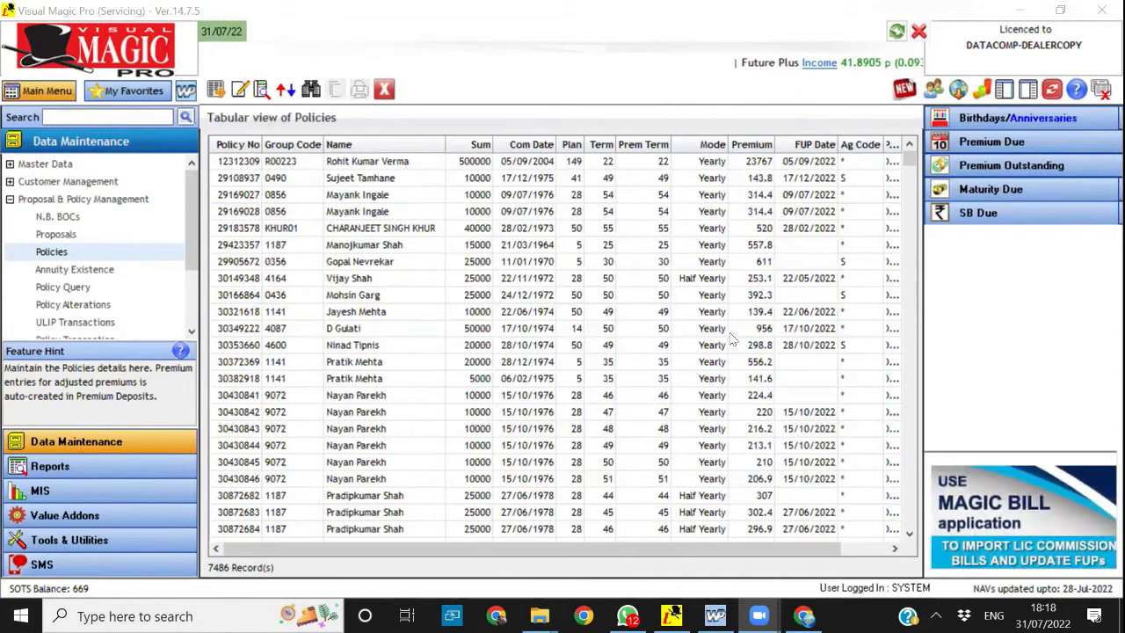
pyautogui.click(385, 89)
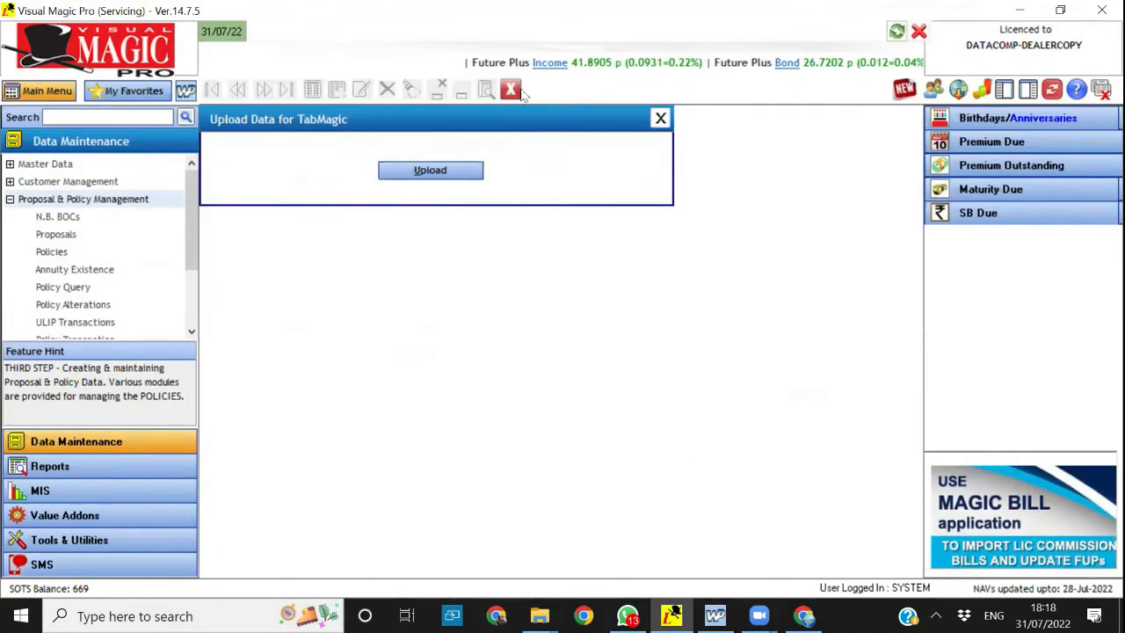
# Generate a PDF Comprehensive Insurance Chart from the CRM Centre for the ninth listed customer group, covering all agencies and policy statuses
pyautogui.click(934, 91)
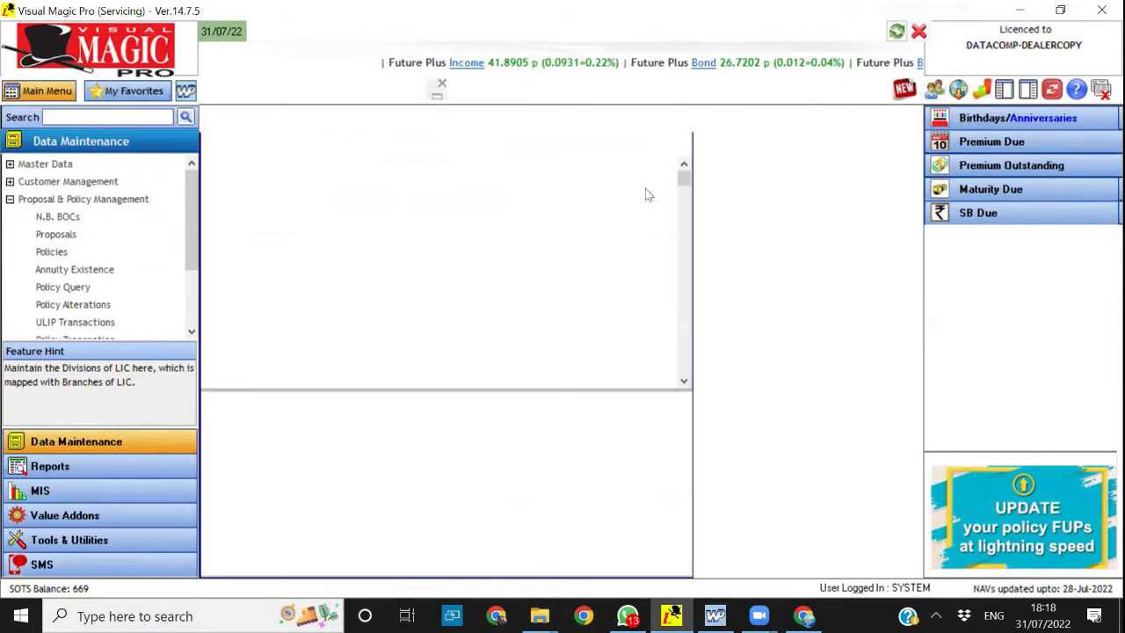
pyautogui.click(299, 322)
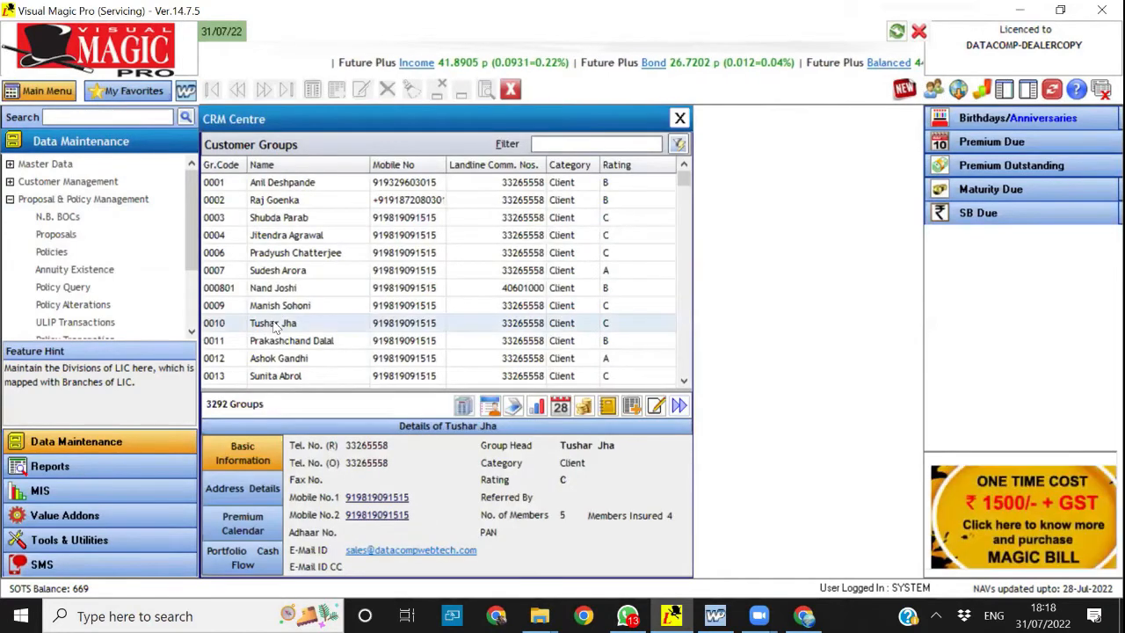
pyautogui.click(538, 407)
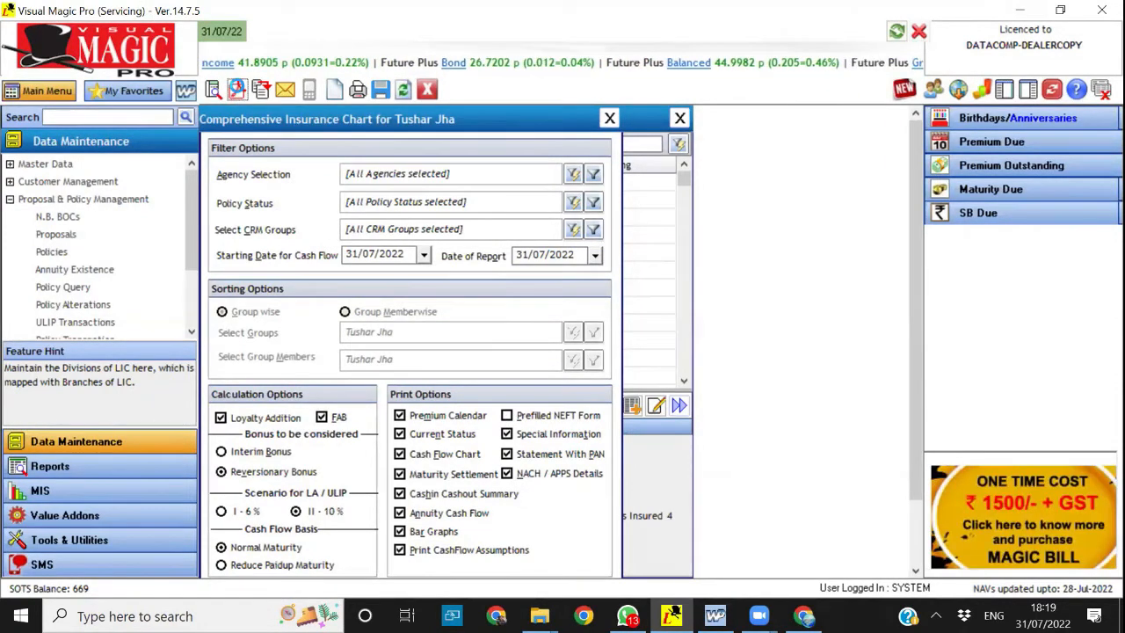
pyautogui.click(259, 92)
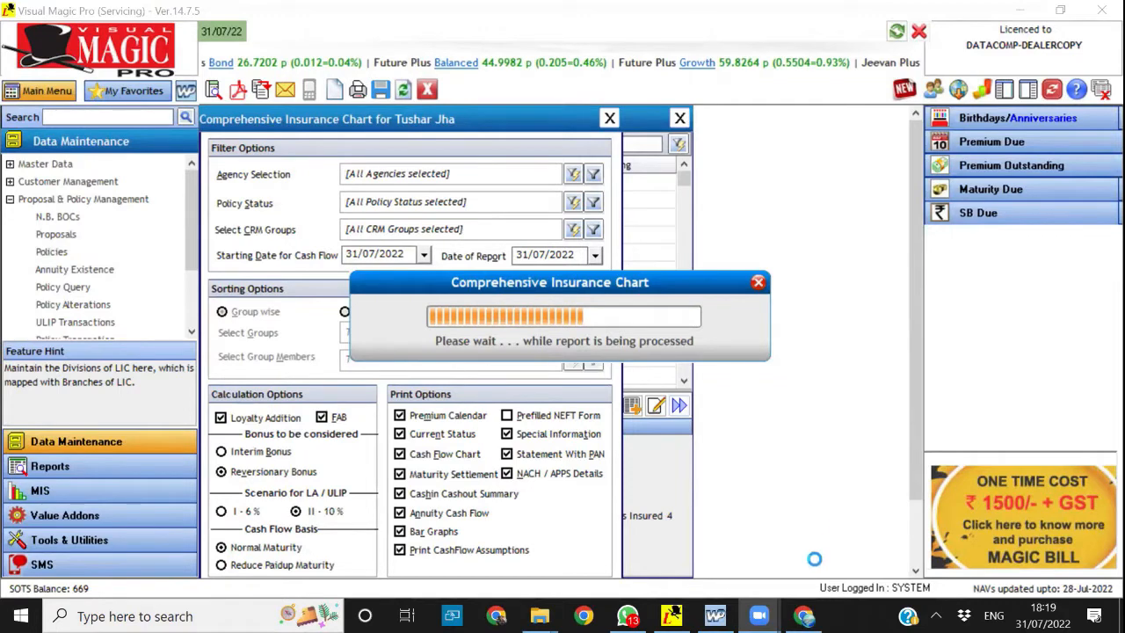
pyautogui.moveTo(803, 616)
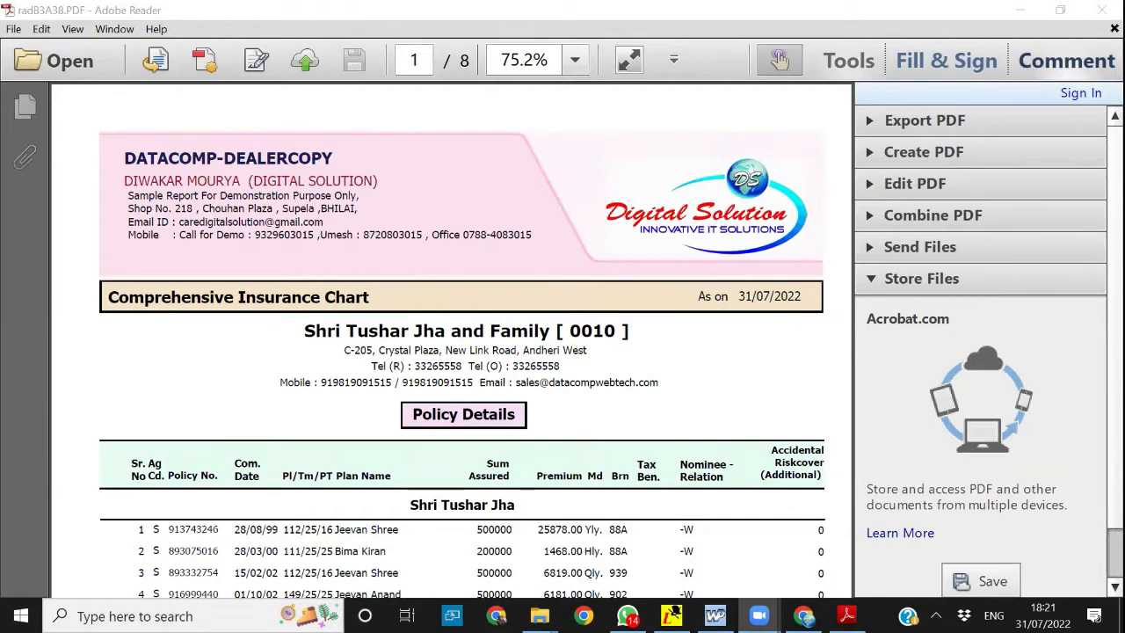
# Examine the Comprehensive Insurance Chart in full screen, from Policy Details to the Projected Cash In / Cash Out Summary and back to the first page
pyautogui.click(630, 70)
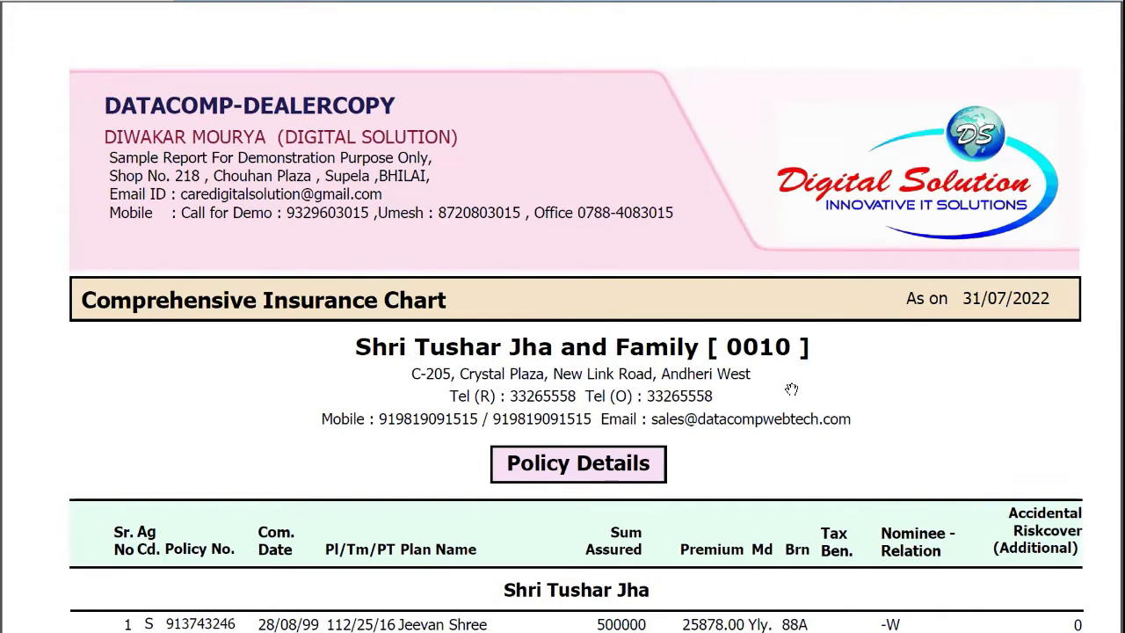
pyautogui.scroll(-3, 791, 389)
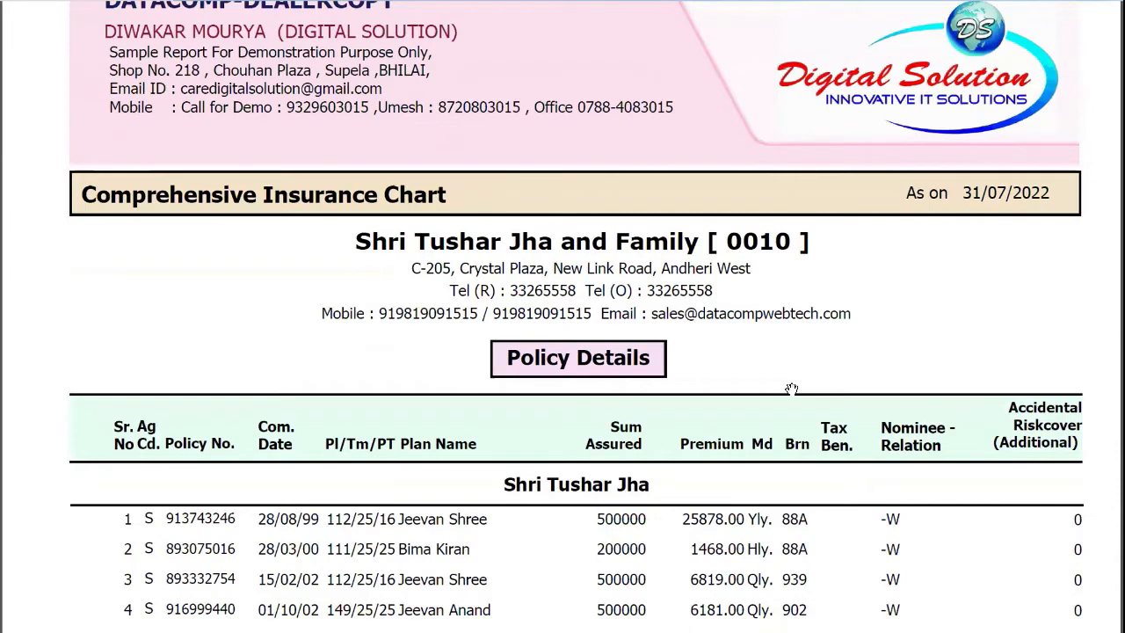
pyautogui.scroll(-5, 792, 390)
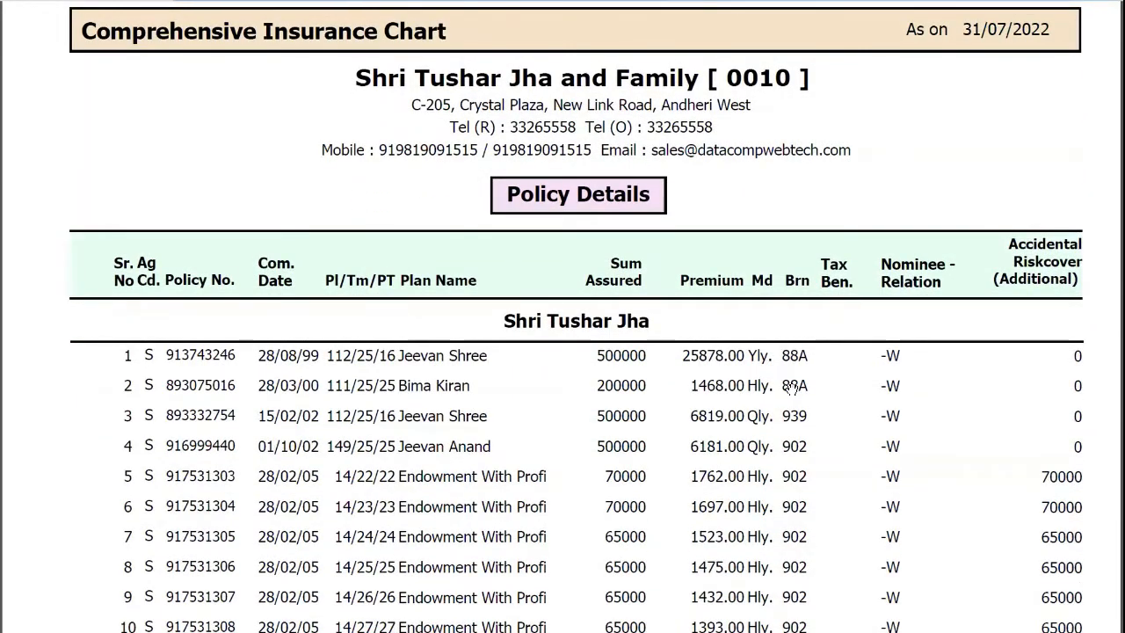
pyautogui.scroll(-1, 791, 389)
pyautogui.scroll(-20, 791, 389)
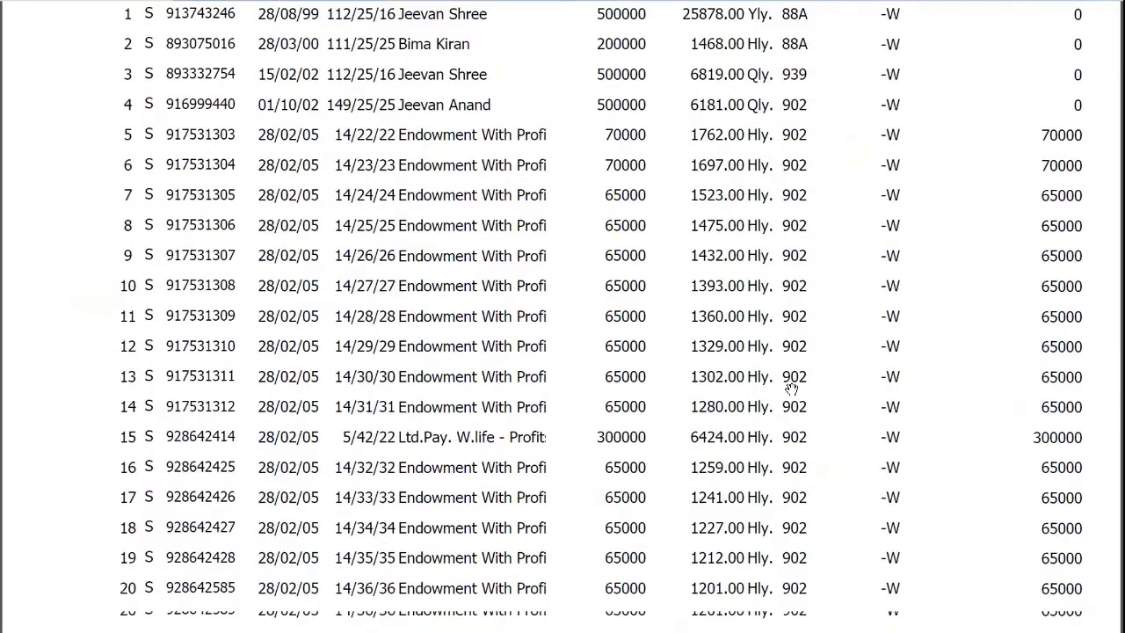
pyautogui.scroll(-20, 791, 389)
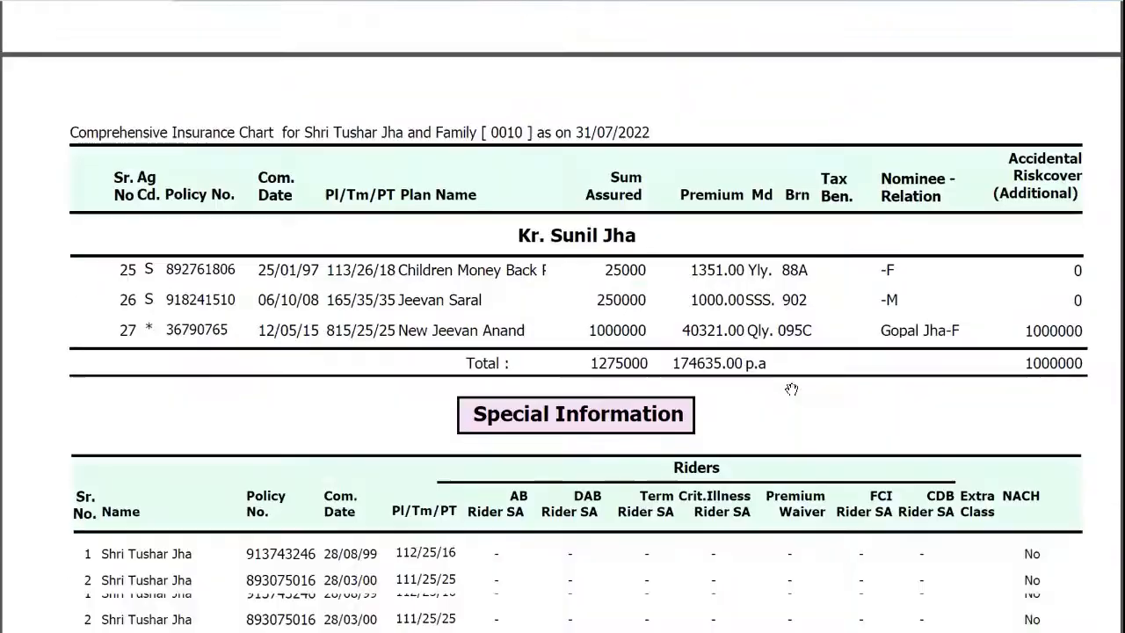
pyautogui.scroll(-20, 791, 389)
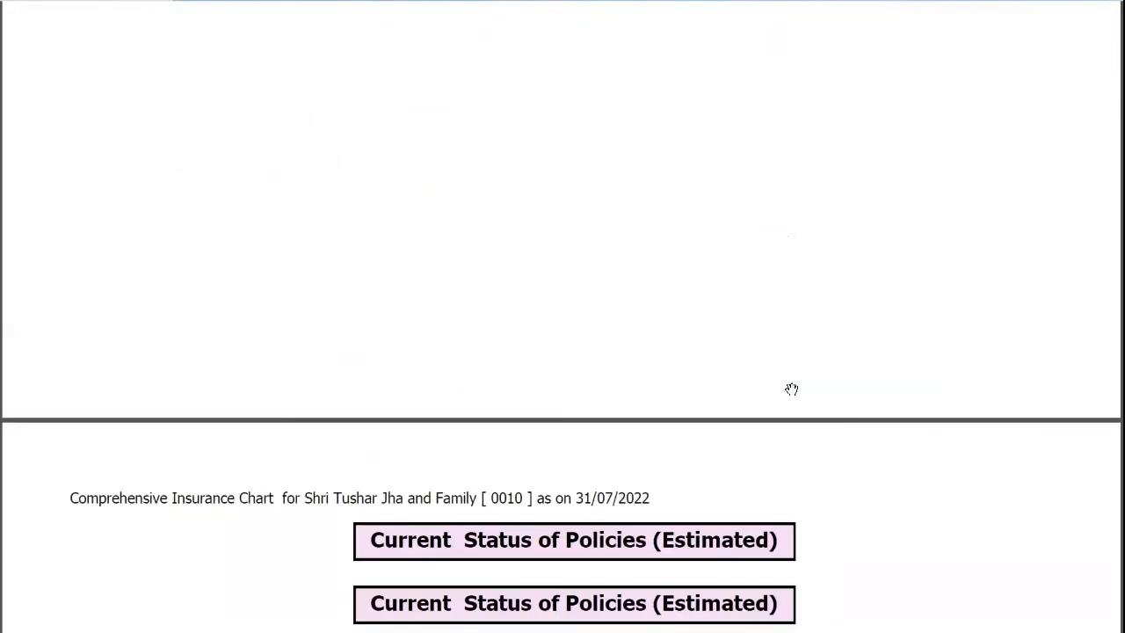
pyautogui.scroll(-20, 791, 389)
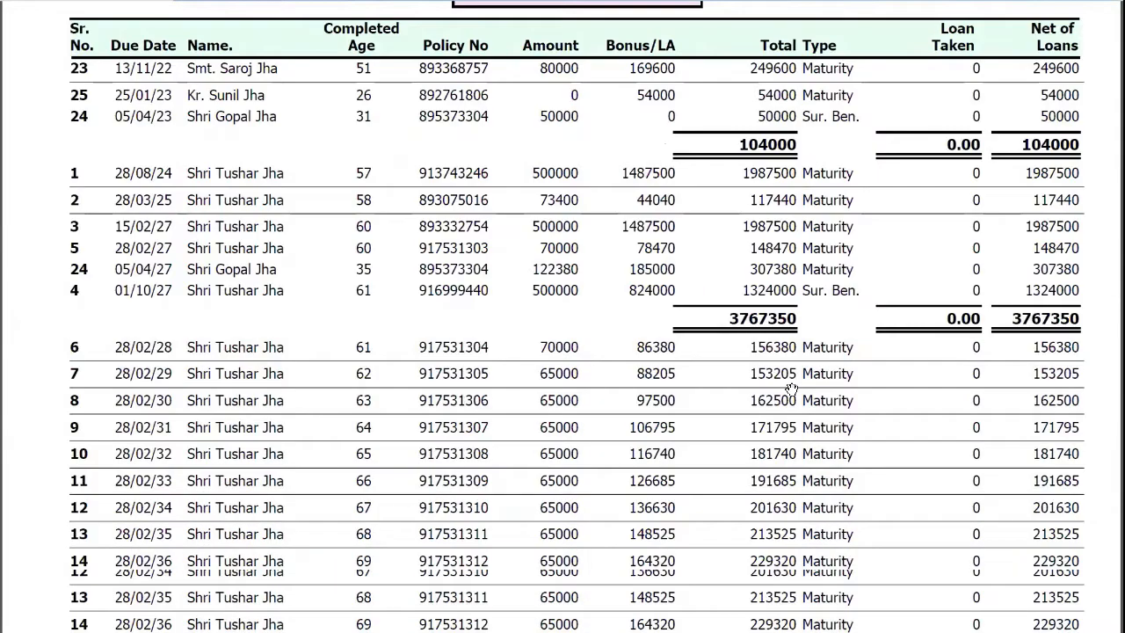
pyautogui.scroll(-20, 791, 389)
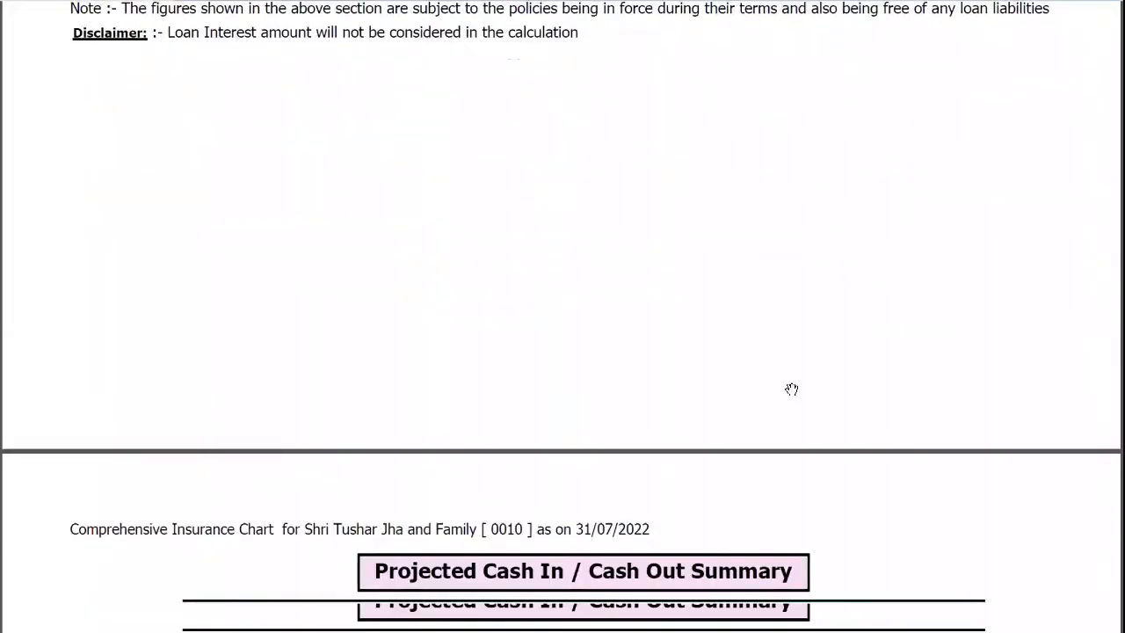
pyautogui.scroll(-20, 791, 390)
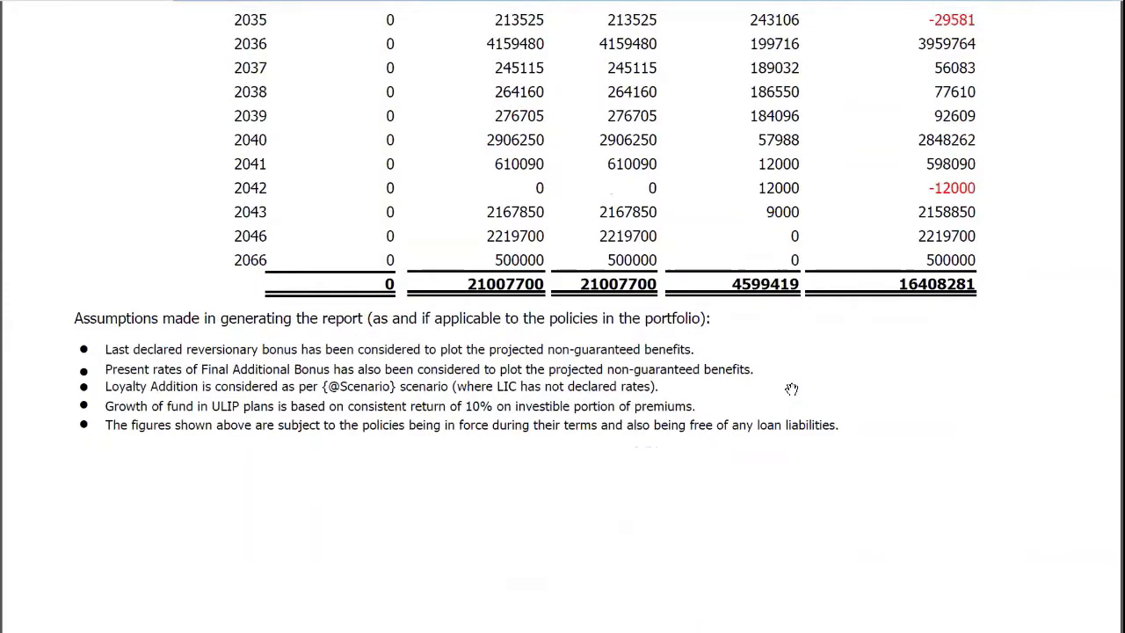
pyautogui.scroll(8, 791, 389)
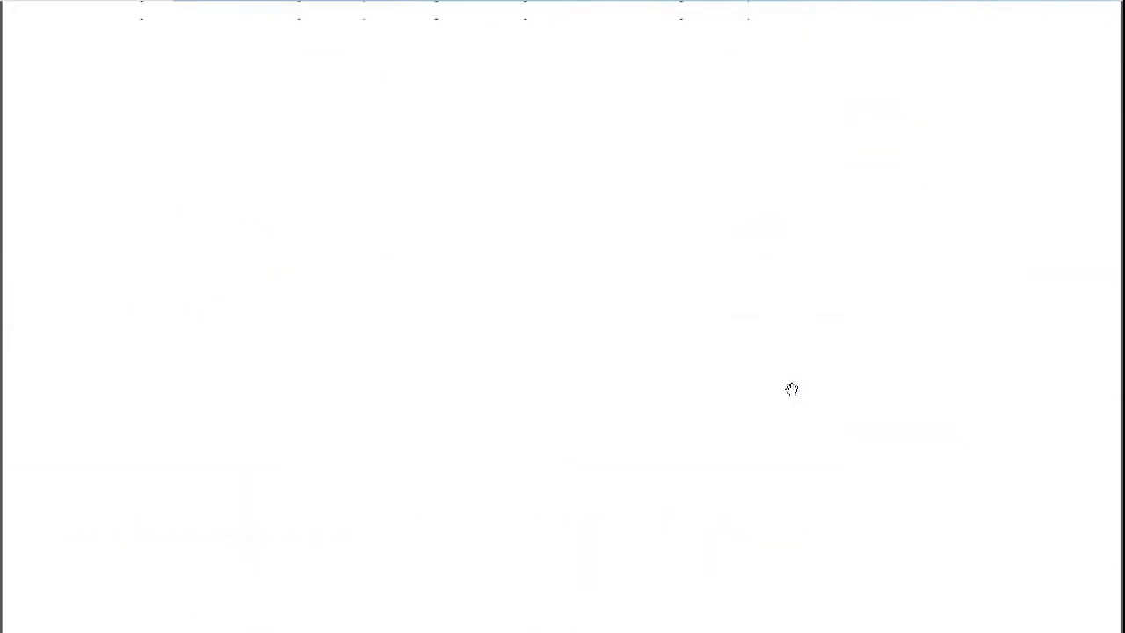
pyautogui.scroll(20, 792, 389)
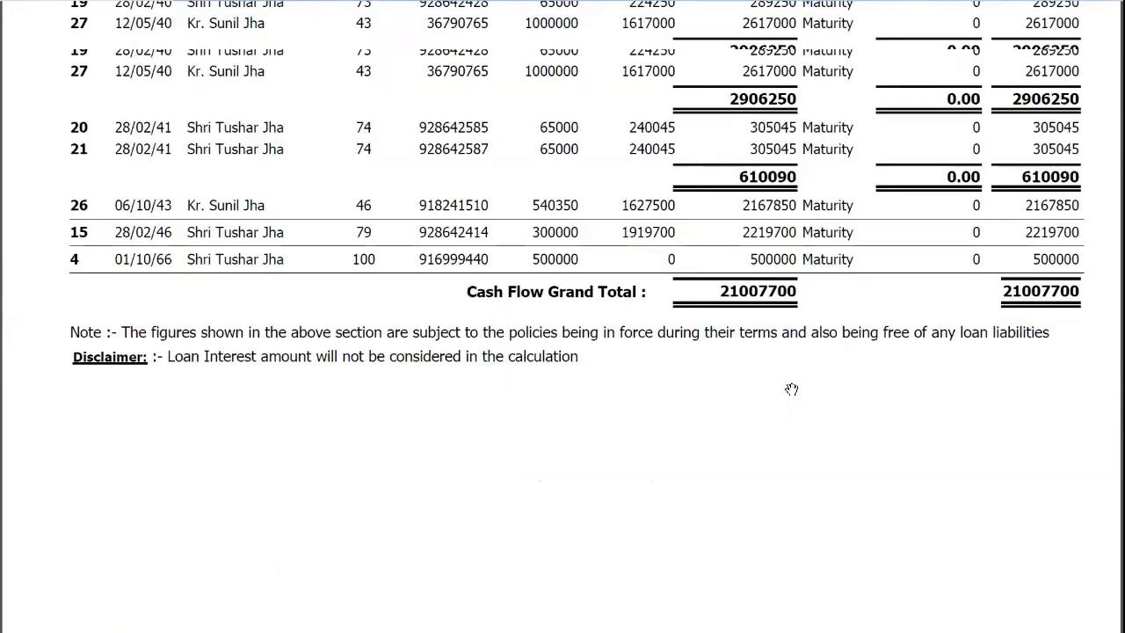
pyautogui.scroll(20, 791, 390)
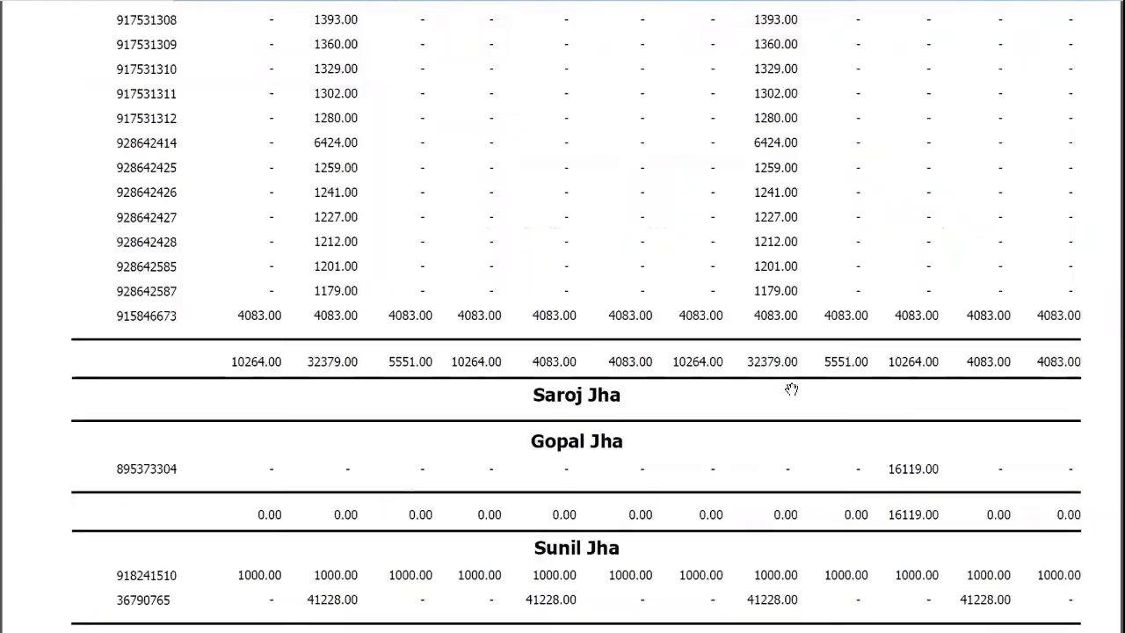
pyautogui.scroll(20, 791, 390)
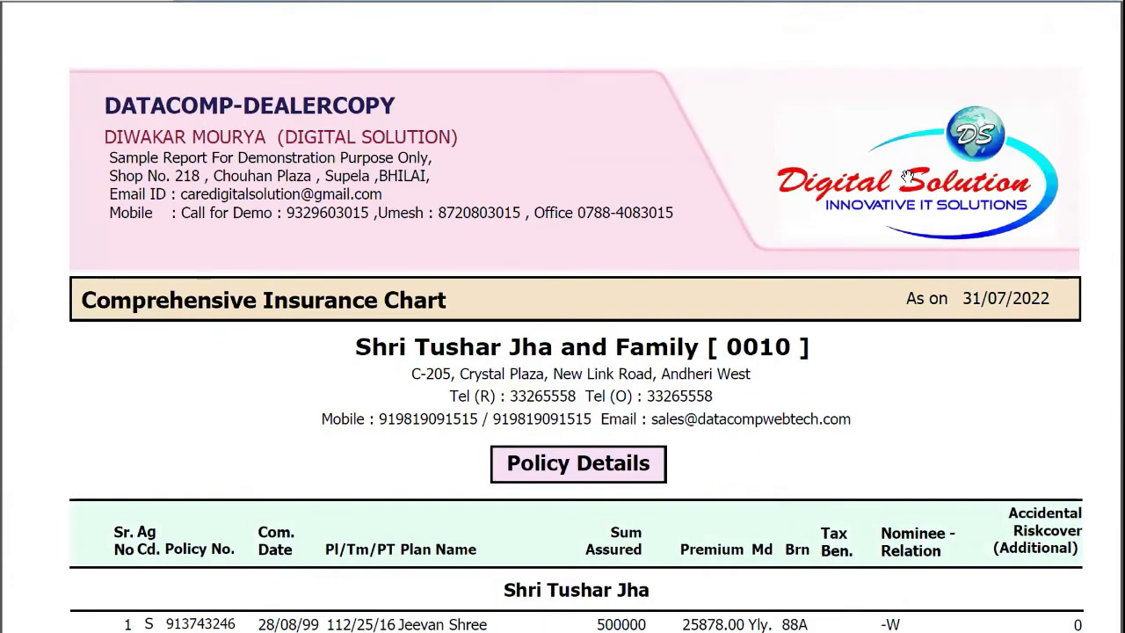
# Close the PDF report, chart options and CRM Centre, and switch to Visual Magic Pro (Wonder Plans)
pyautogui.press('Escape')
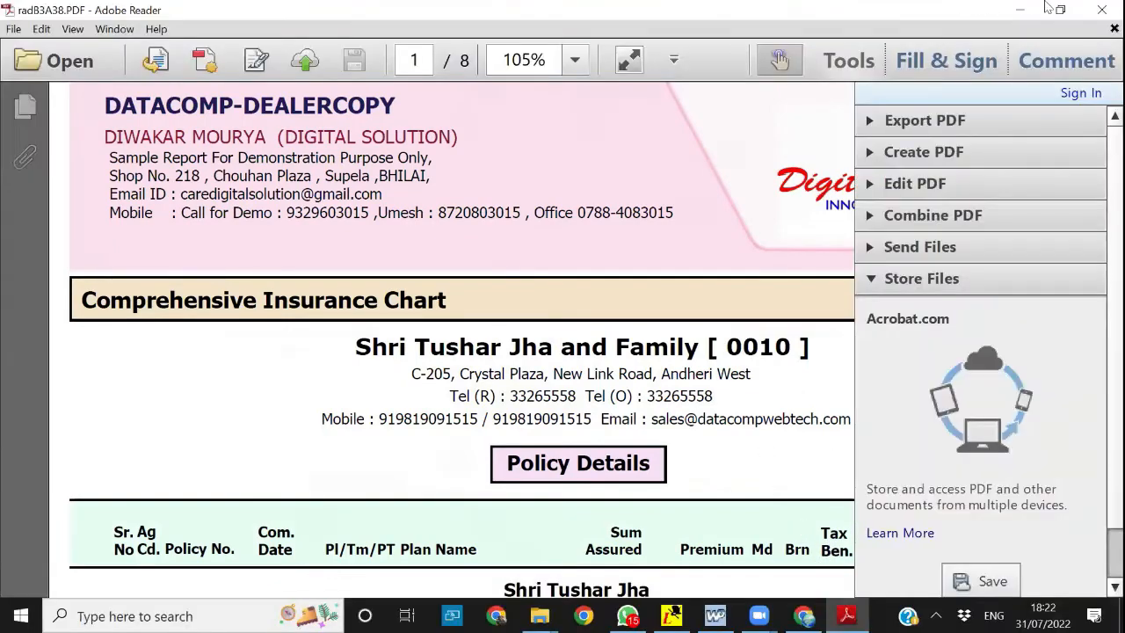
pyautogui.click(1102, 10)
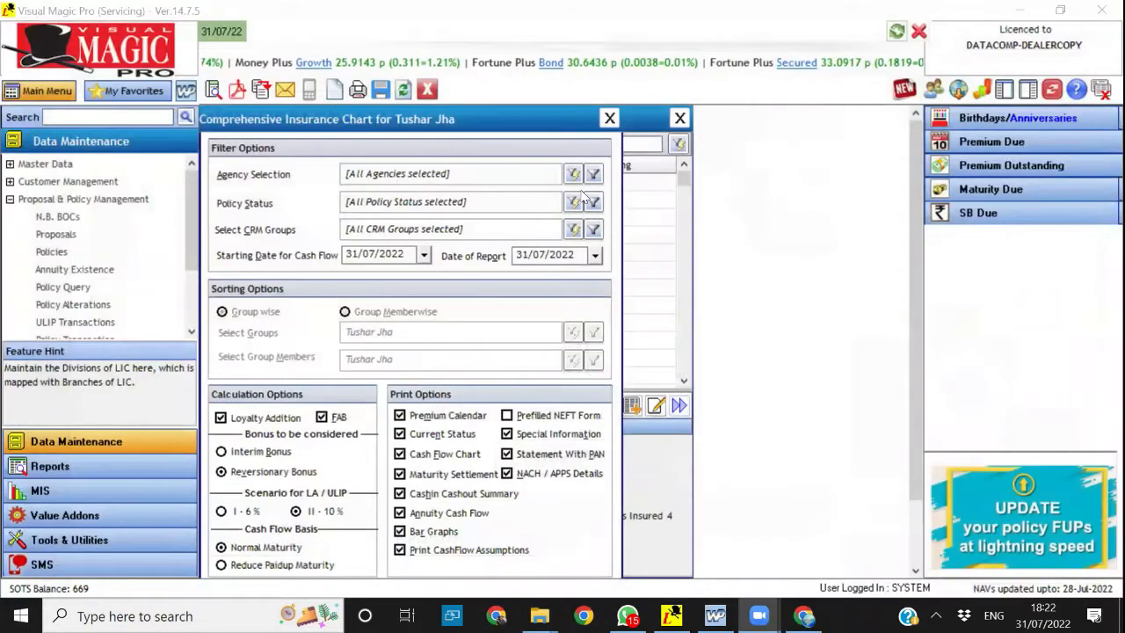
pyautogui.click(427, 89)
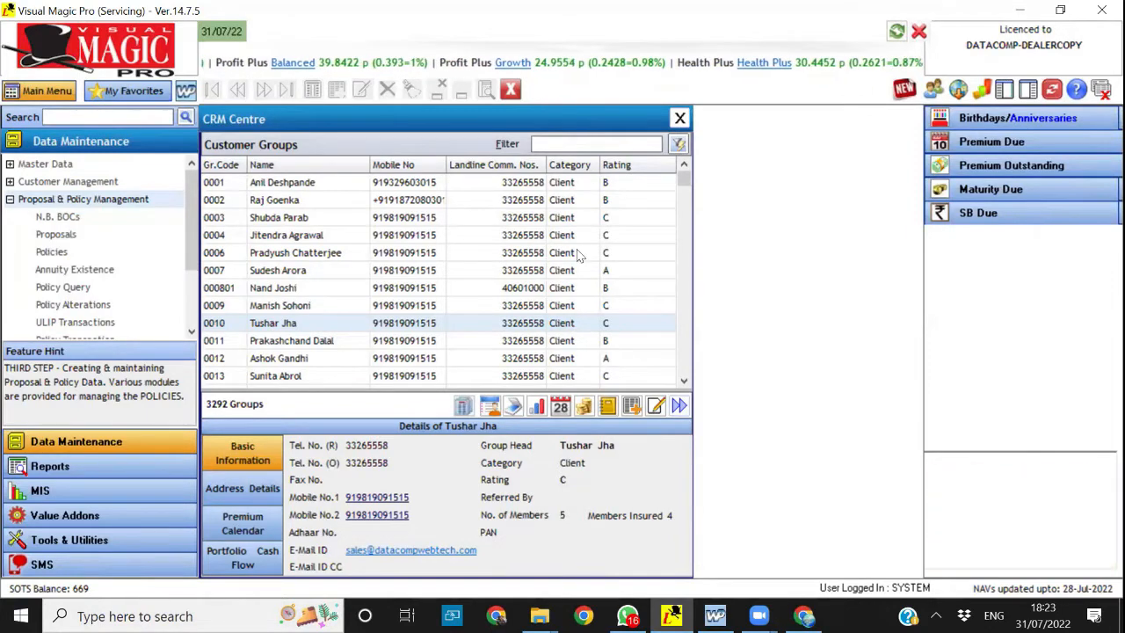
pyautogui.click(512, 90)
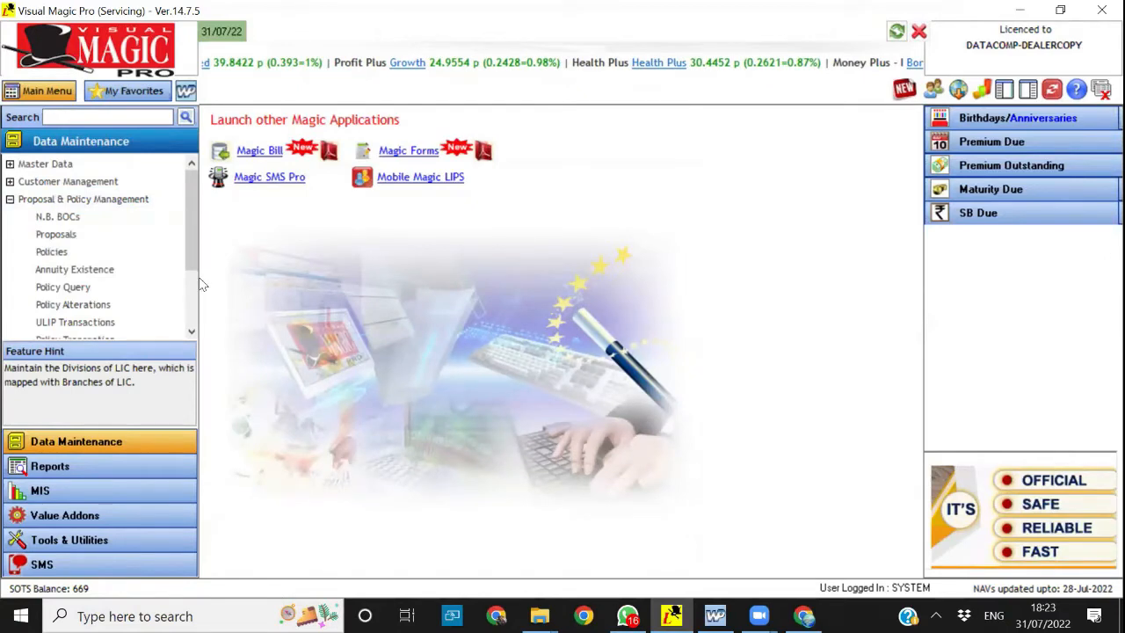
pyautogui.hotkey('alt', 'Tab')
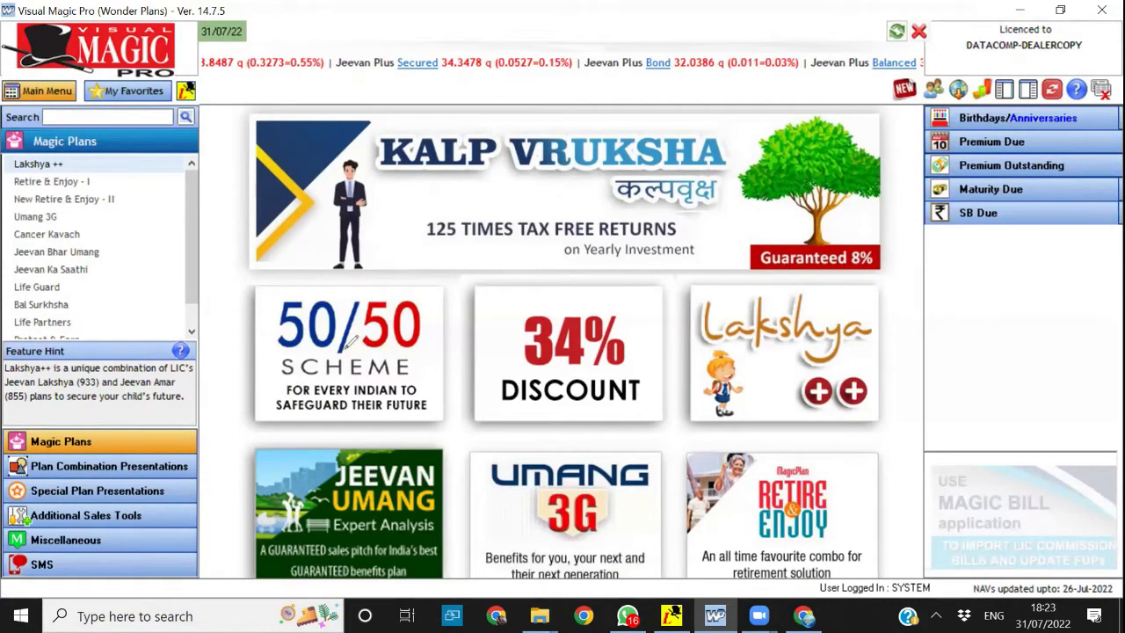
pyautogui.moveTo(504, 332)
pyautogui.mouseDown()
pyautogui.moveTo(509, 342)
pyautogui.moveTo(656, 323)
pyautogui.mouseUp()
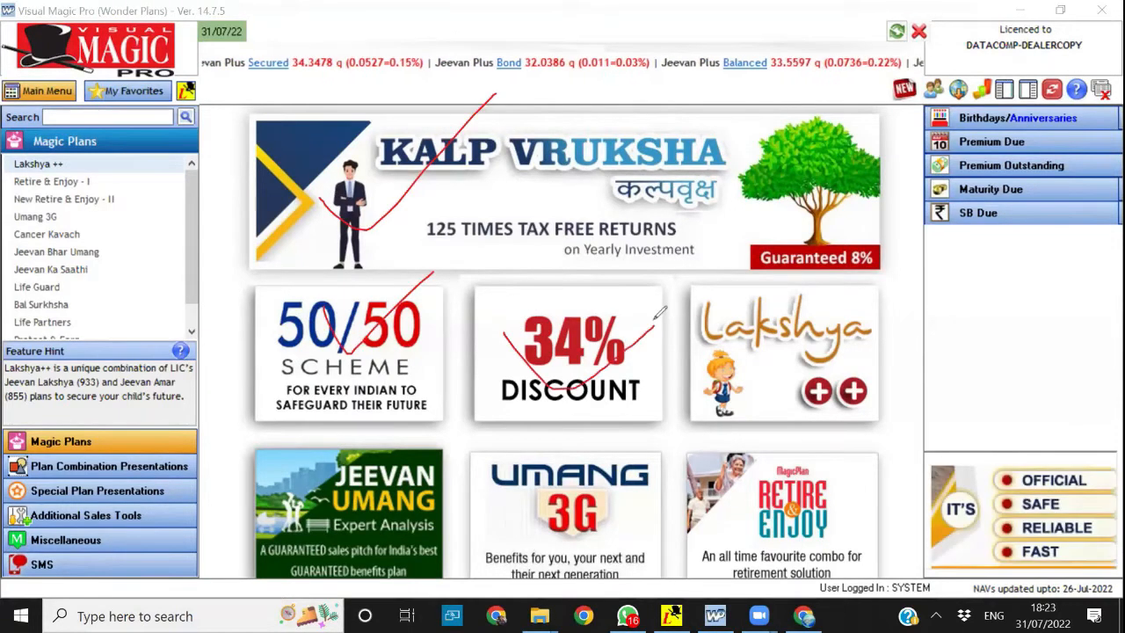
pyautogui.moveTo(743, 316)
pyautogui.mouseDown()
pyautogui.moveTo(796, 358)
pyautogui.moveTo(862, 267)
pyautogui.mouseUp()
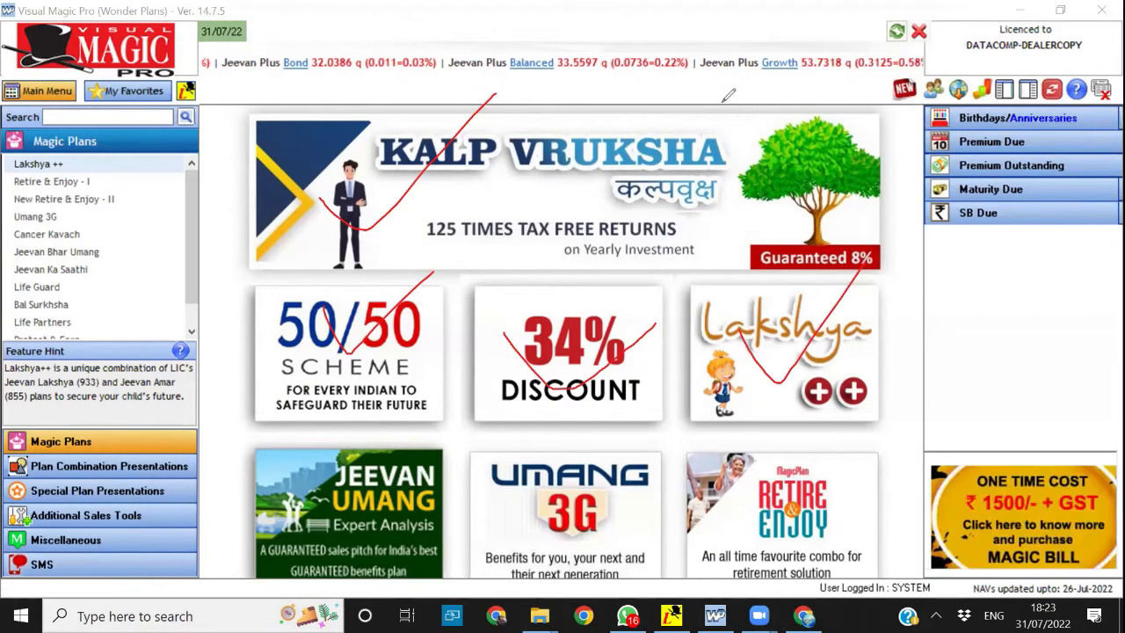
pyautogui.press('e')
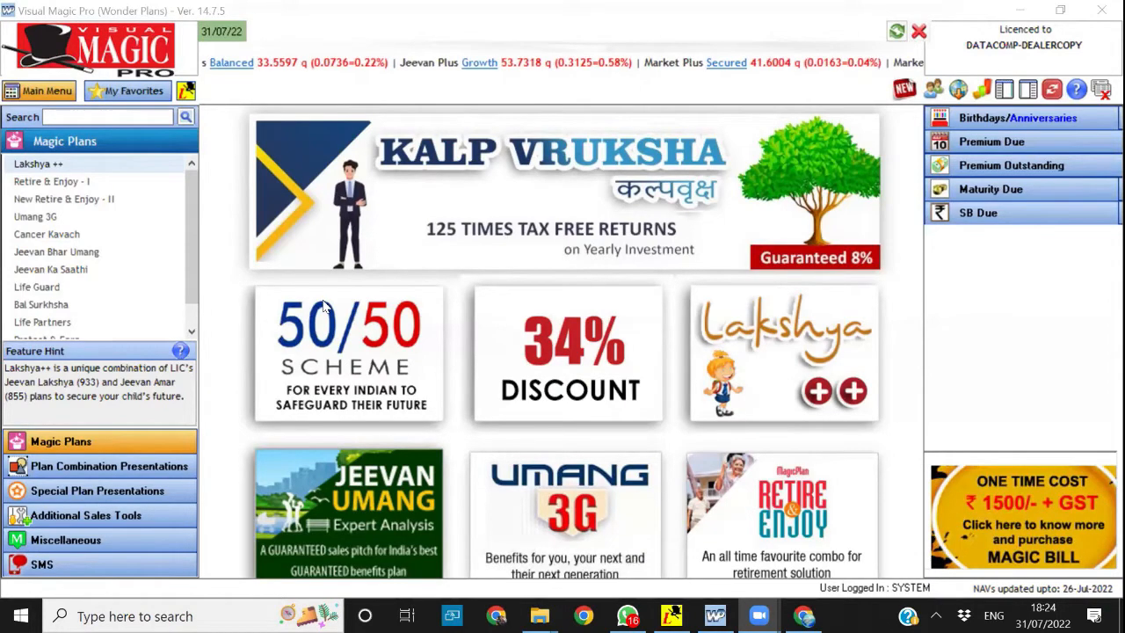
# Switch to Visual Magic Pro (Servicing), collapse Proposal & Policy Management and view the Value Addons features down to Branch Grievance Redressal Officers
pyautogui.hotkey('alt', 'Tab')
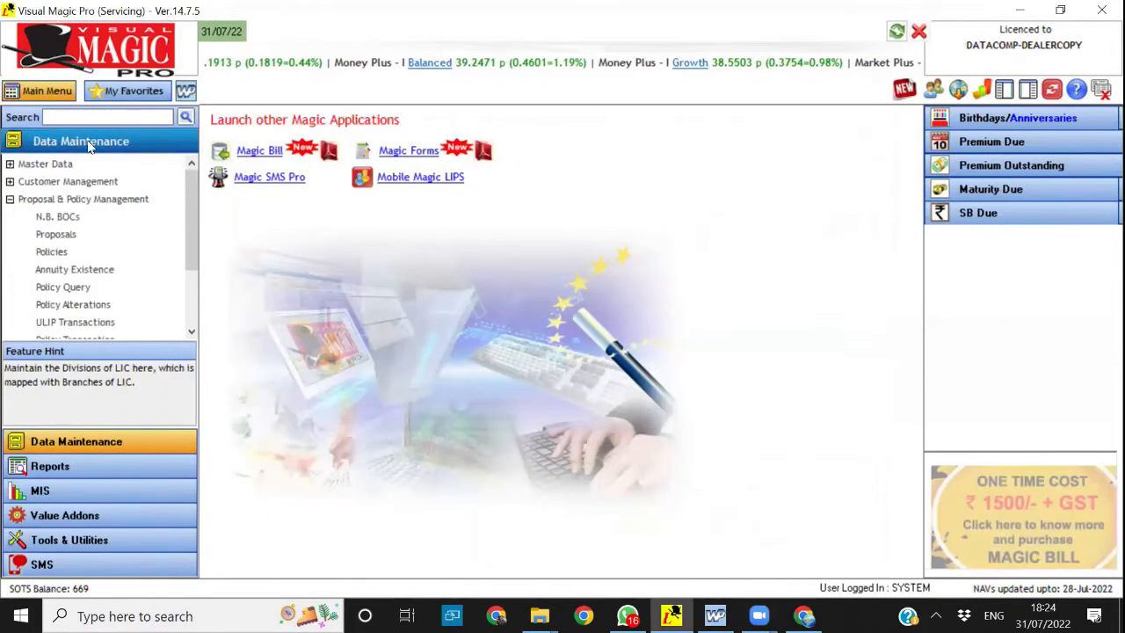
pyautogui.click(10, 198)
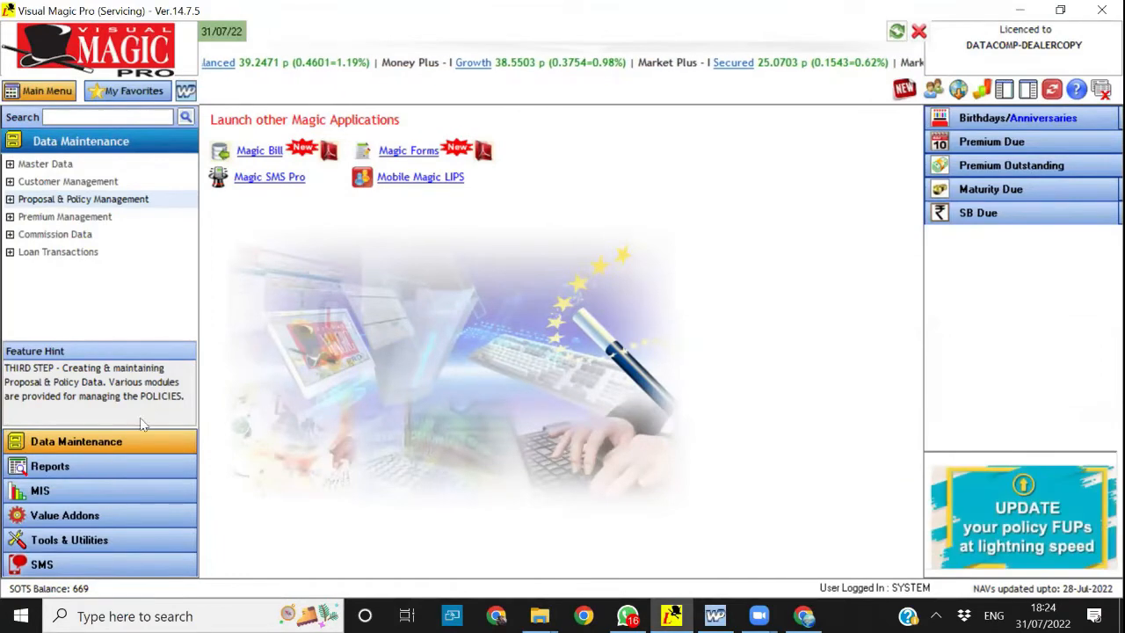
pyautogui.click(67, 515)
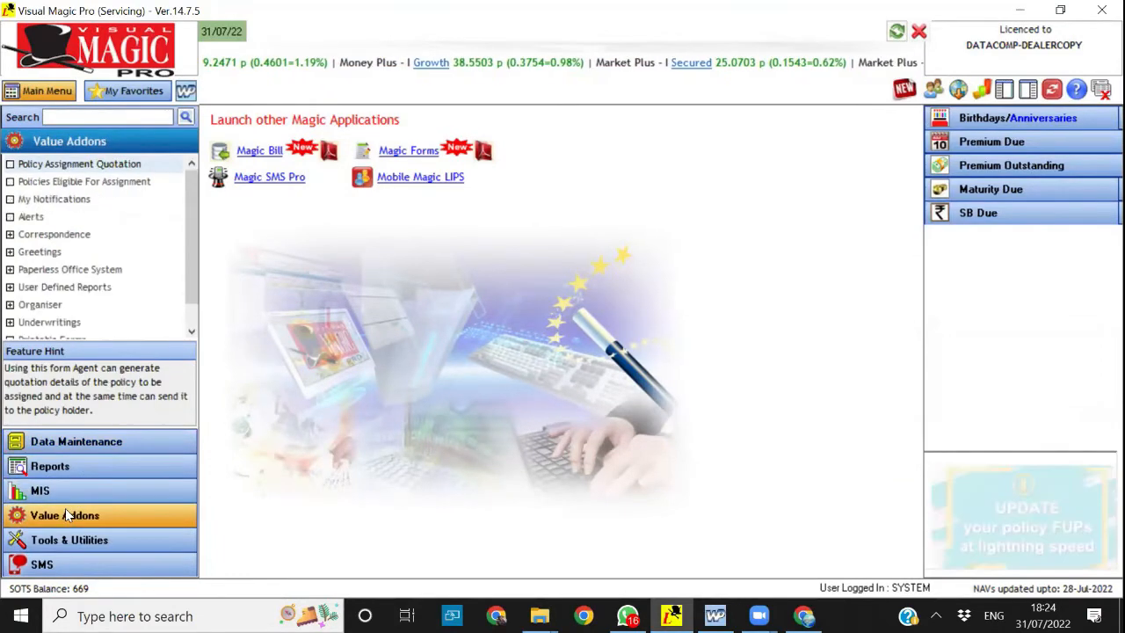
pyautogui.scroll(-1, 192, 318)
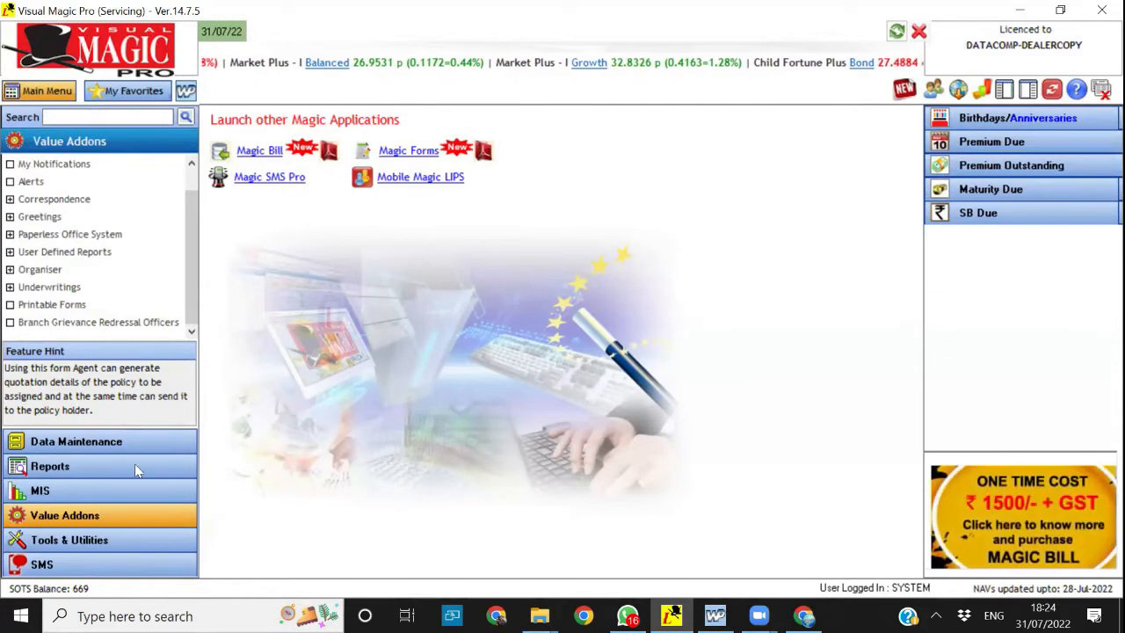
# Process the MIS Club Membership Eligibility for the CM club, circling the club and agency criteria in red
pyautogui.click(100, 484)
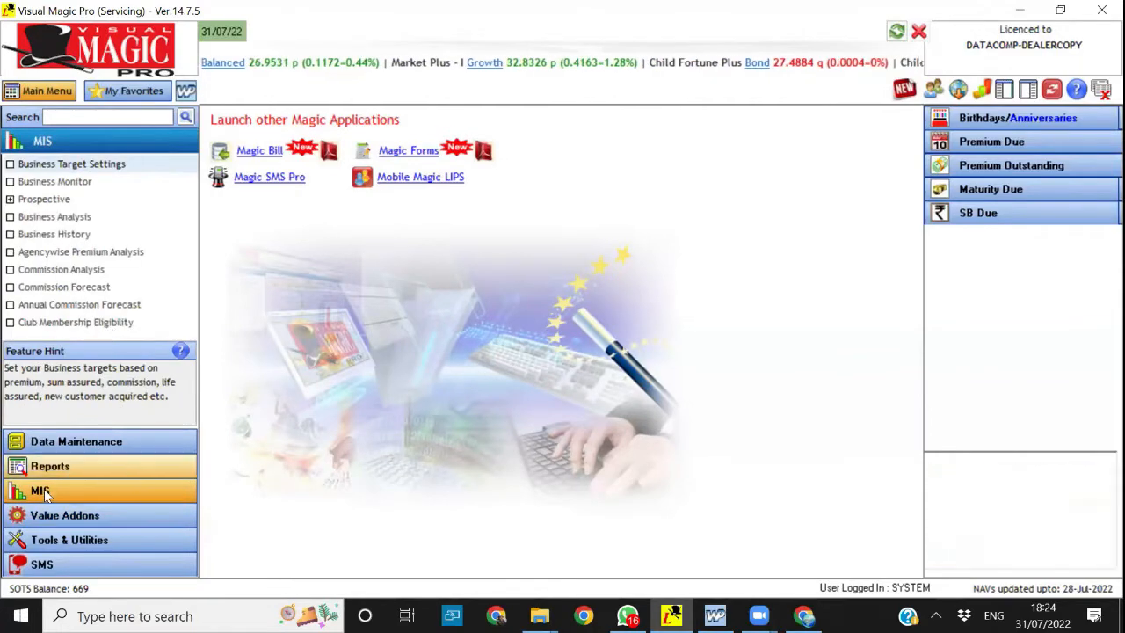
pyautogui.click(63, 324)
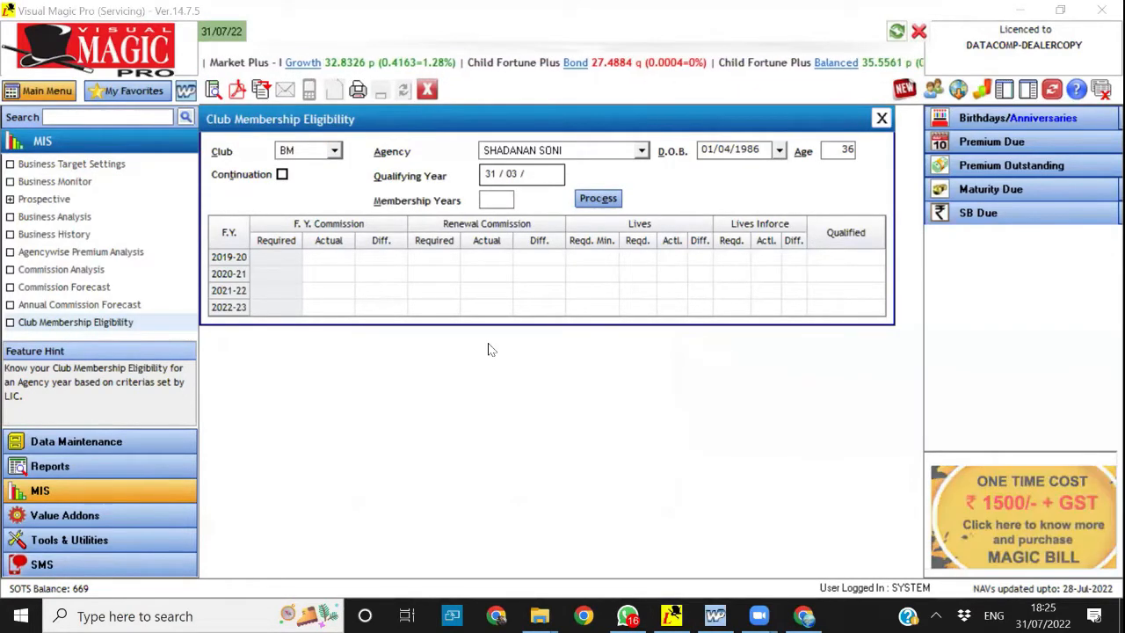
pyautogui.click(334, 150)
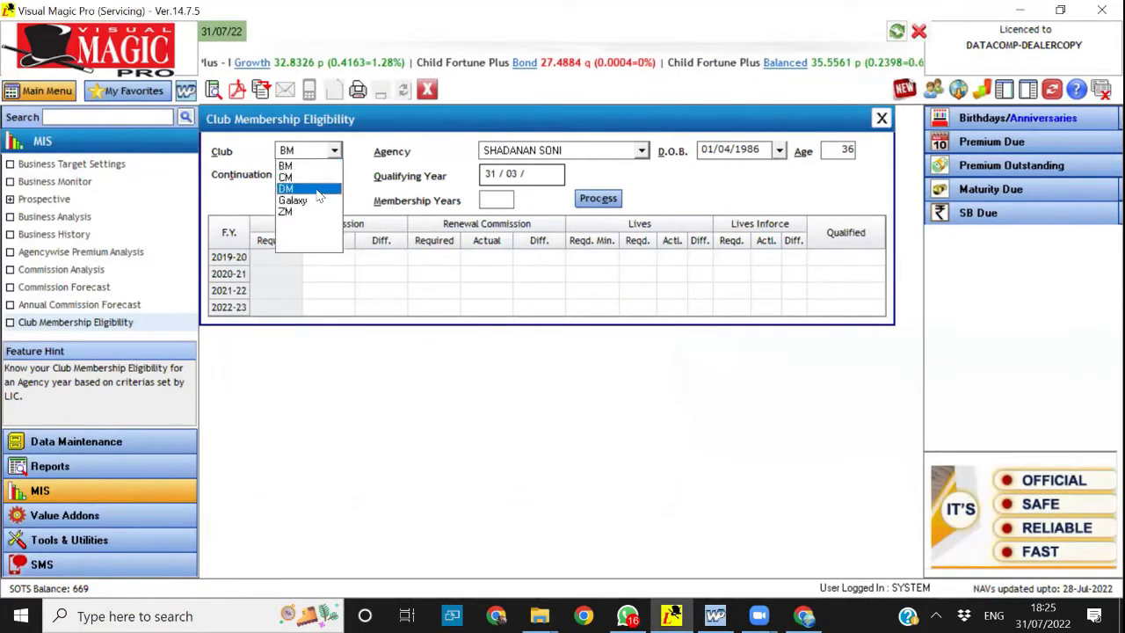
pyautogui.click(314, 180)
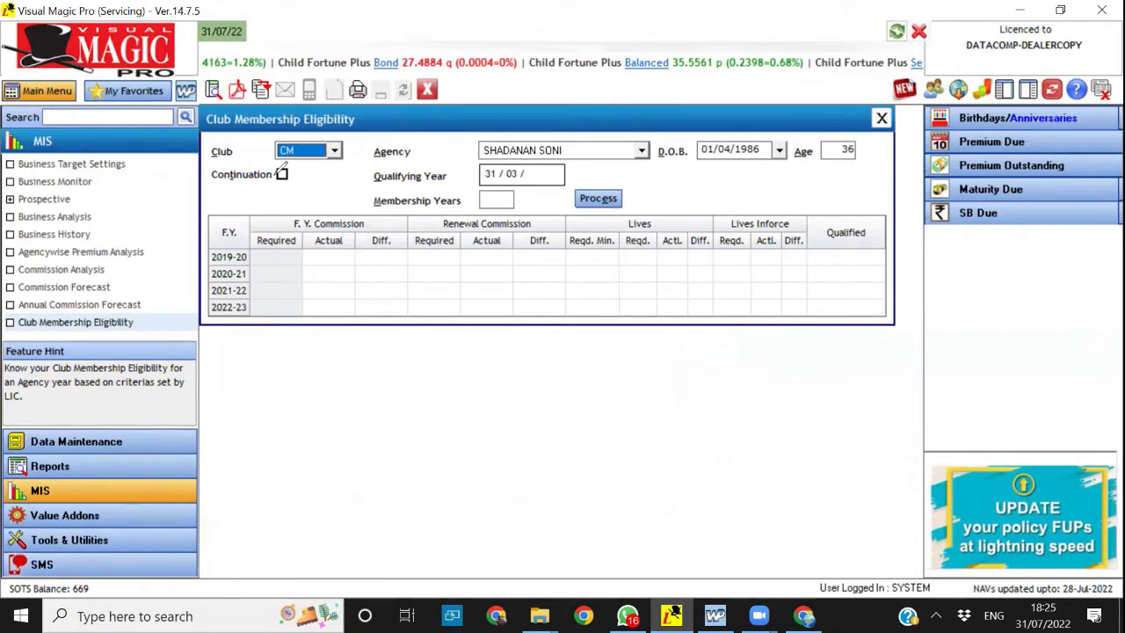
pyautogui.moveTo(241, 141); pyautogui.dragTo(279, 125)
pyautogui.moveTo(449, 132)
pyautogui.mouseDown()
pyautogui.moveTo(442, 206)
pyautogui.moveTo(618, 240)
pyautogui.moveTo(664, 123)
pyautogui.moveTo(512, 119)
pyautogui.mouseUp()
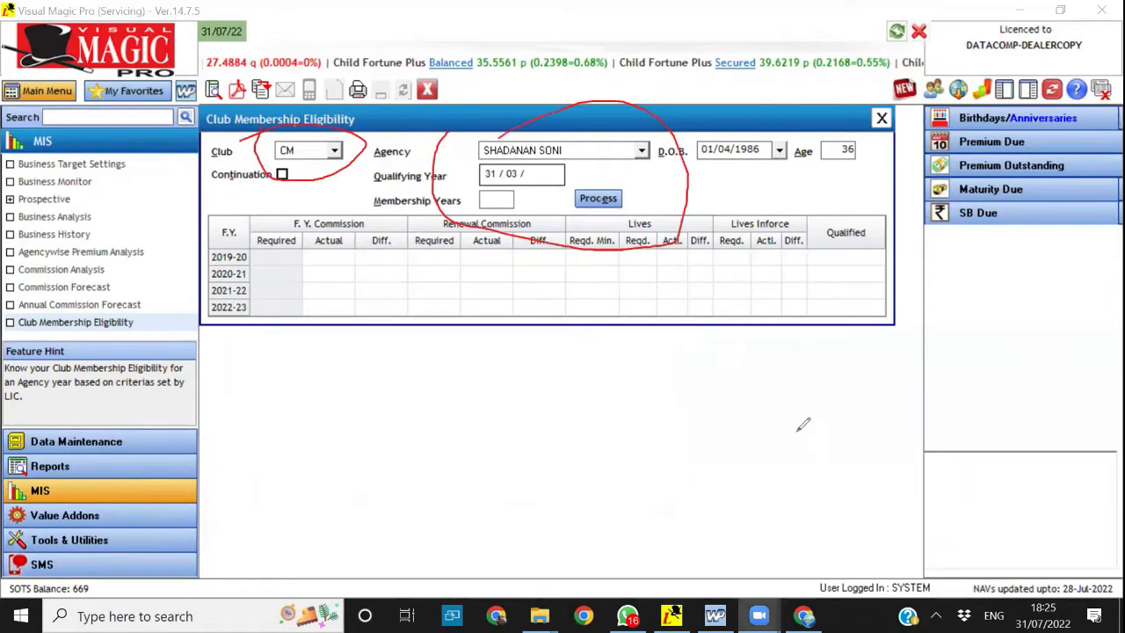
pyautogui.click(599, 200)
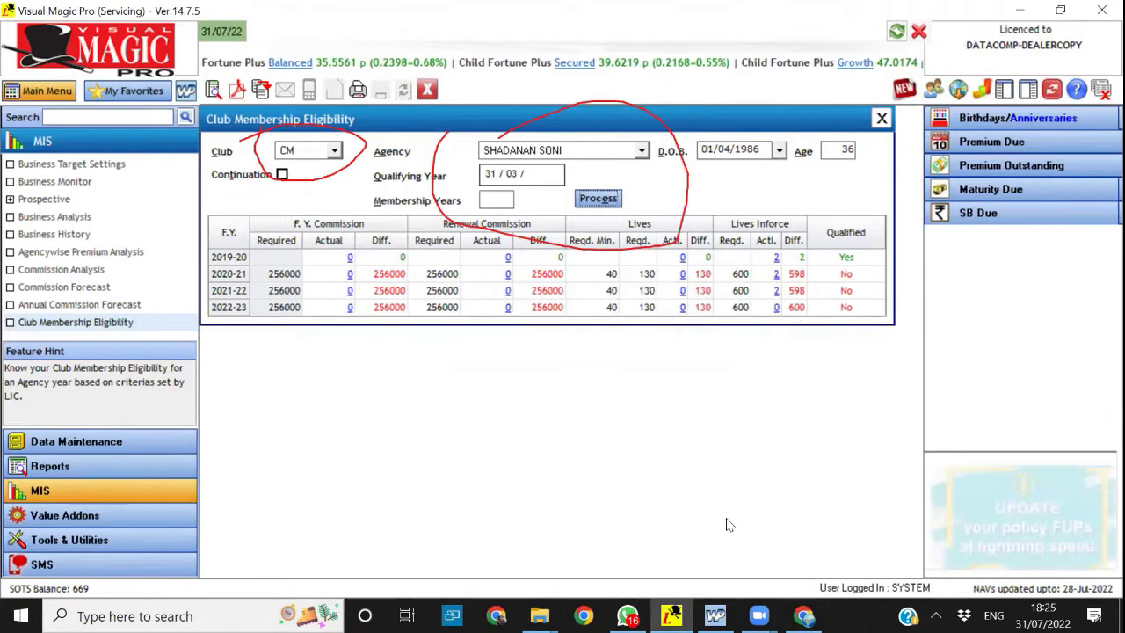
# Circle the Qualified column in red, clear the markings and close Club Membership Eligibility, including once more after reopening it
pyautogui.moveTo(826, 203)
pyautogui.mouseDown()
pyautogui.moveTo(821, 268)
pyautogui.moveTo(839, 325)
pyautogui.mouseUp()
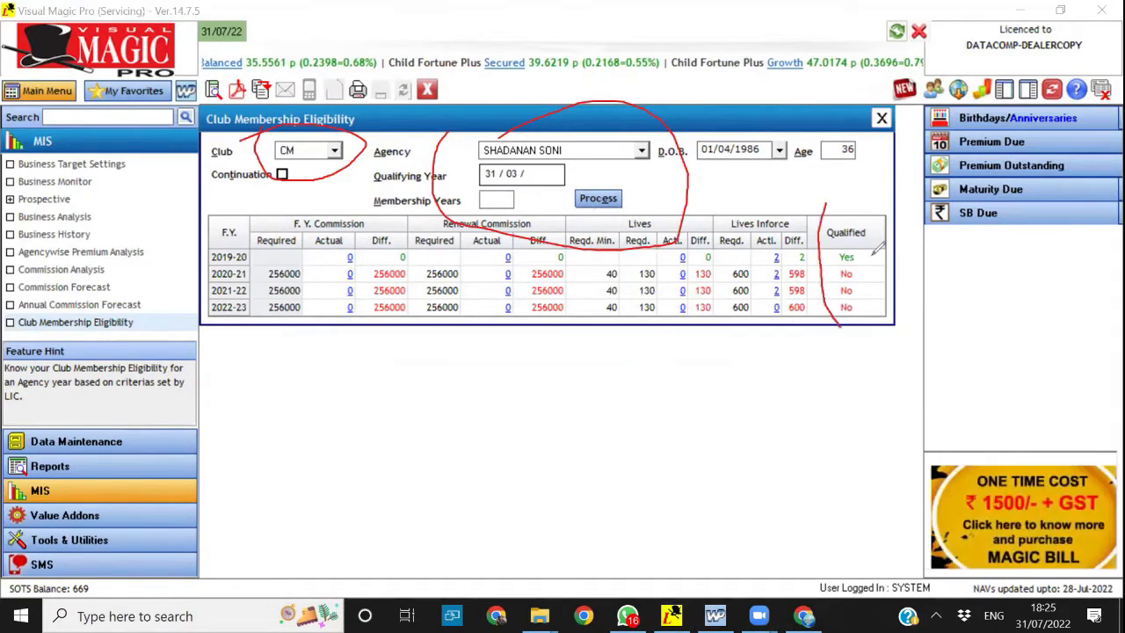
pyautogui.moveTo(851, 207)
pyautogui.mouseDown()
pyautogui.moveTo(821, 242)
pyautogui.moveTo(828, 305)
pyautogui.moveTo(853, 327)
pyautogui.moveTo(866, 283)
pyautogui.mouseUp()
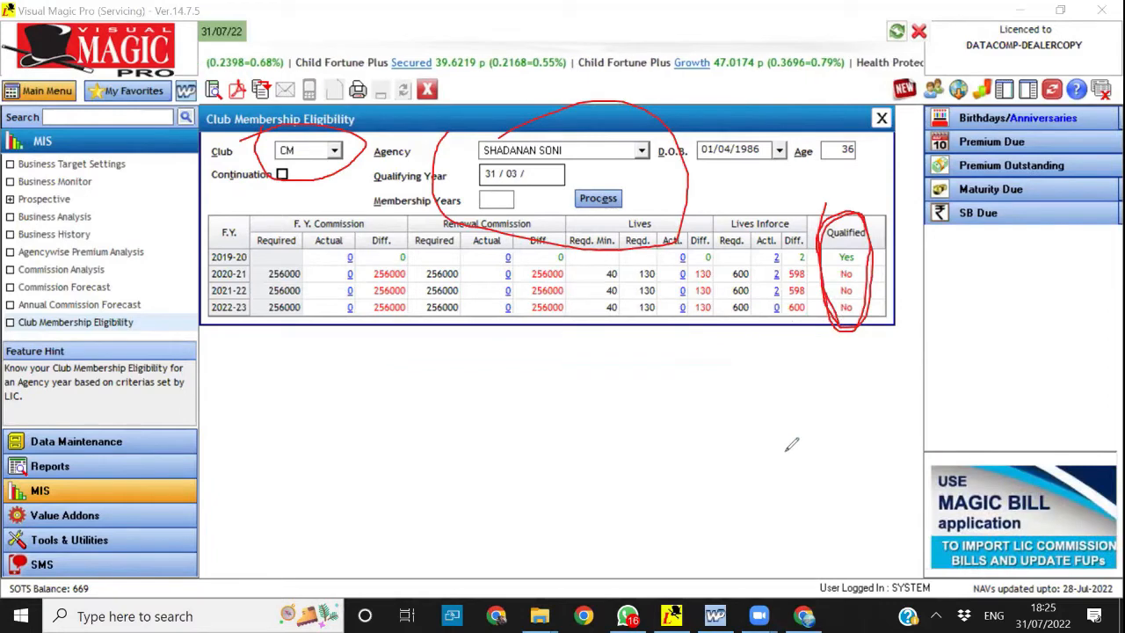
pyautogui.press('Escape')
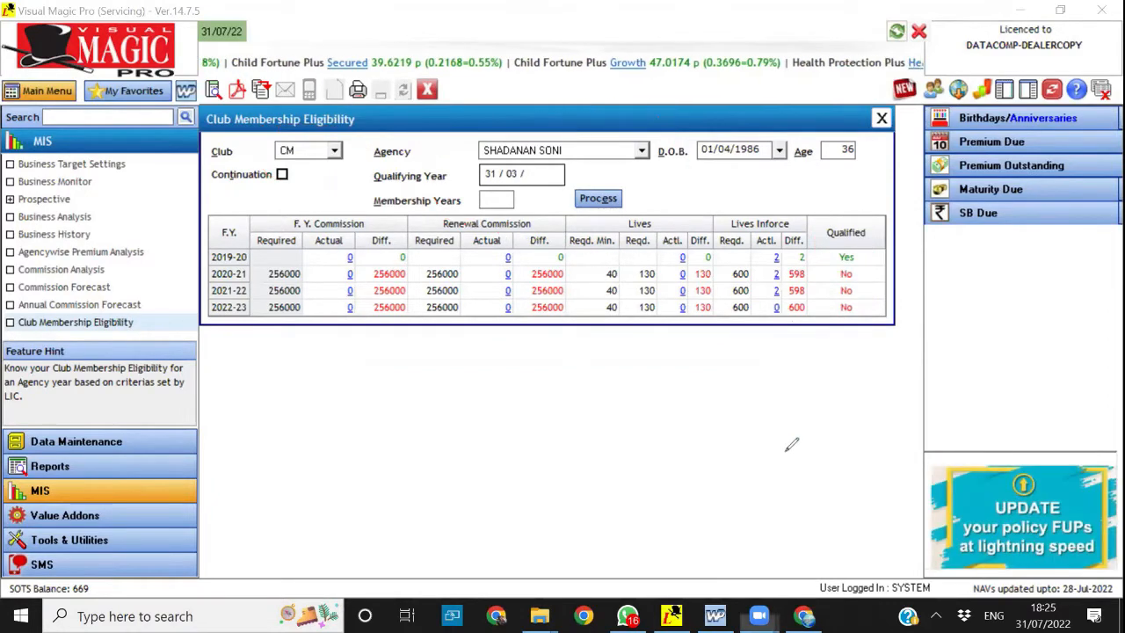
pyautogui.click(426, 91)
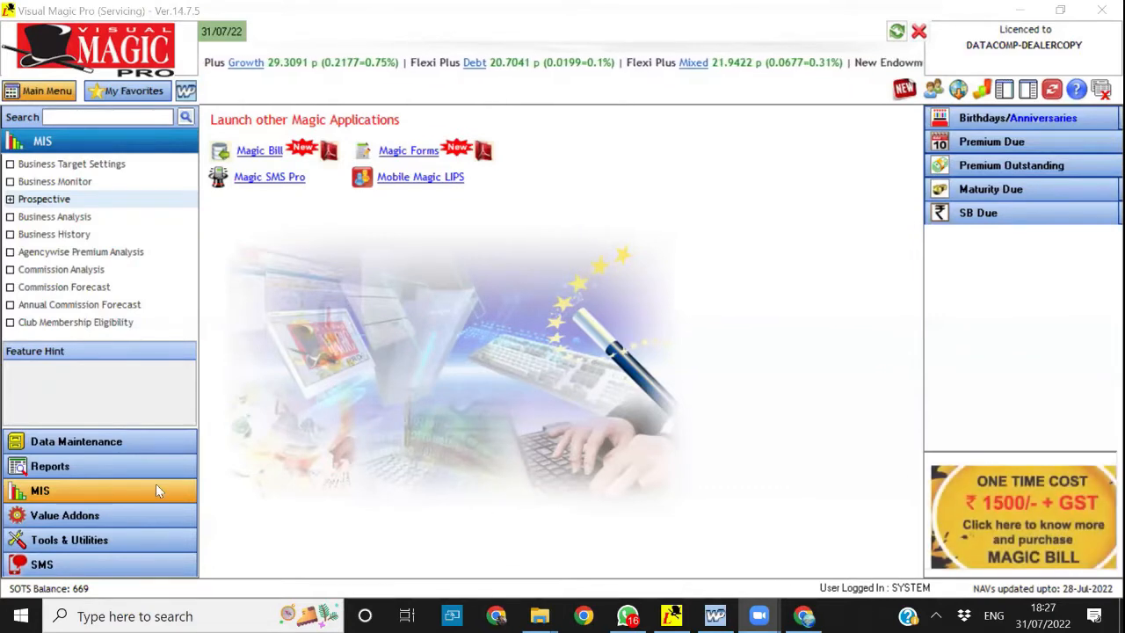
pyautogui.click(93, 327)
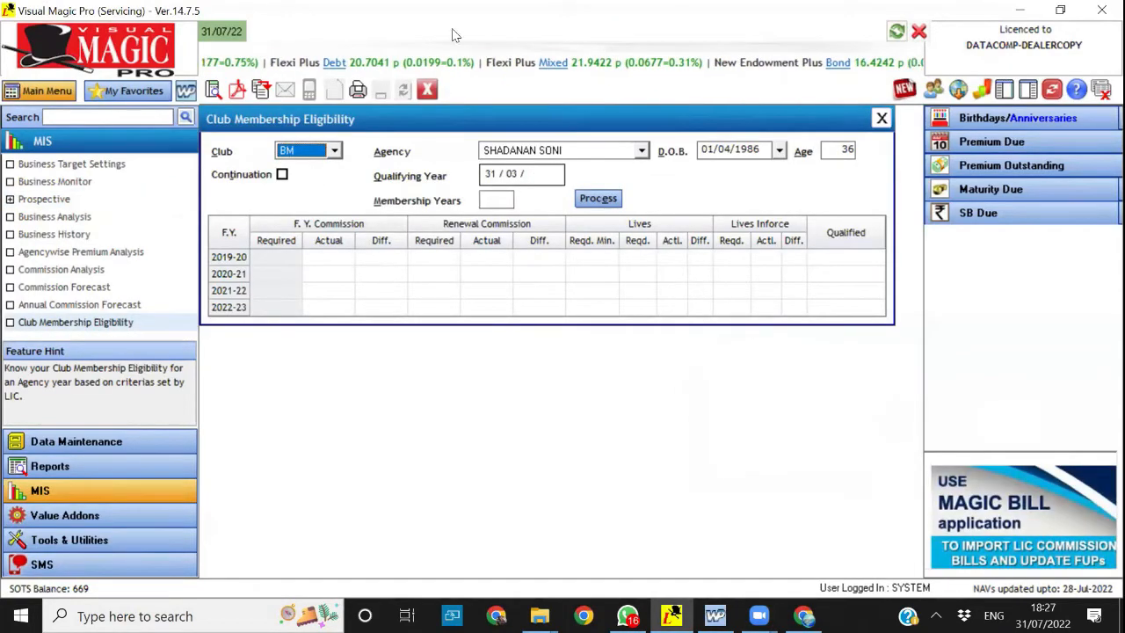
pyautogui.click(427, 89)
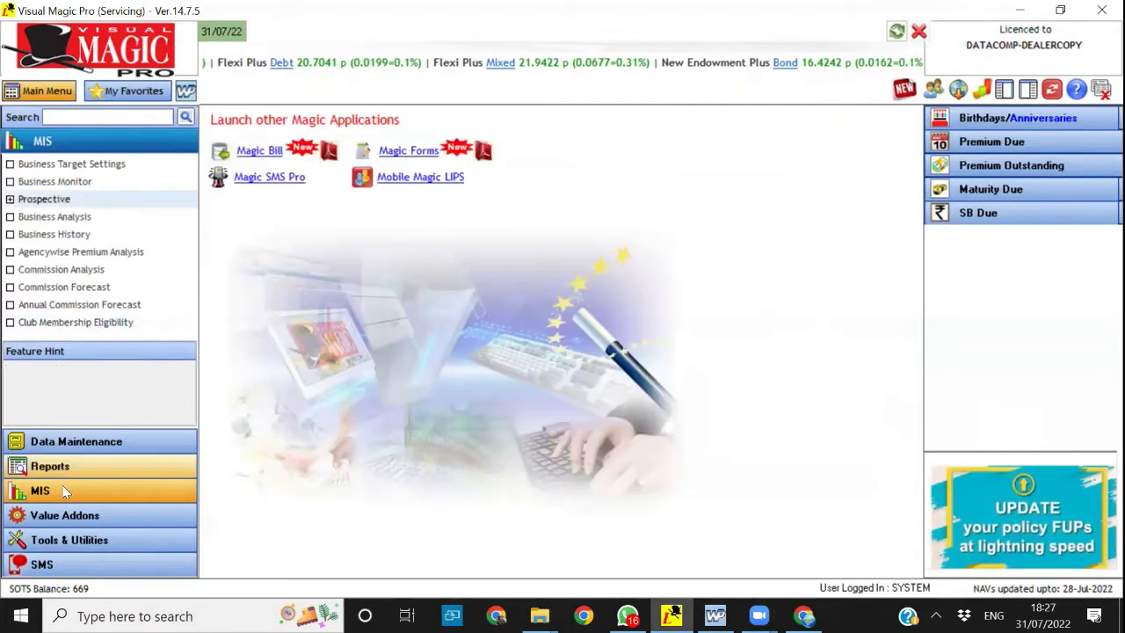
# View the Business Monitor results for all agencies and all targets, and close it along with Business Target Settings
pyautogui.click(95, 169)
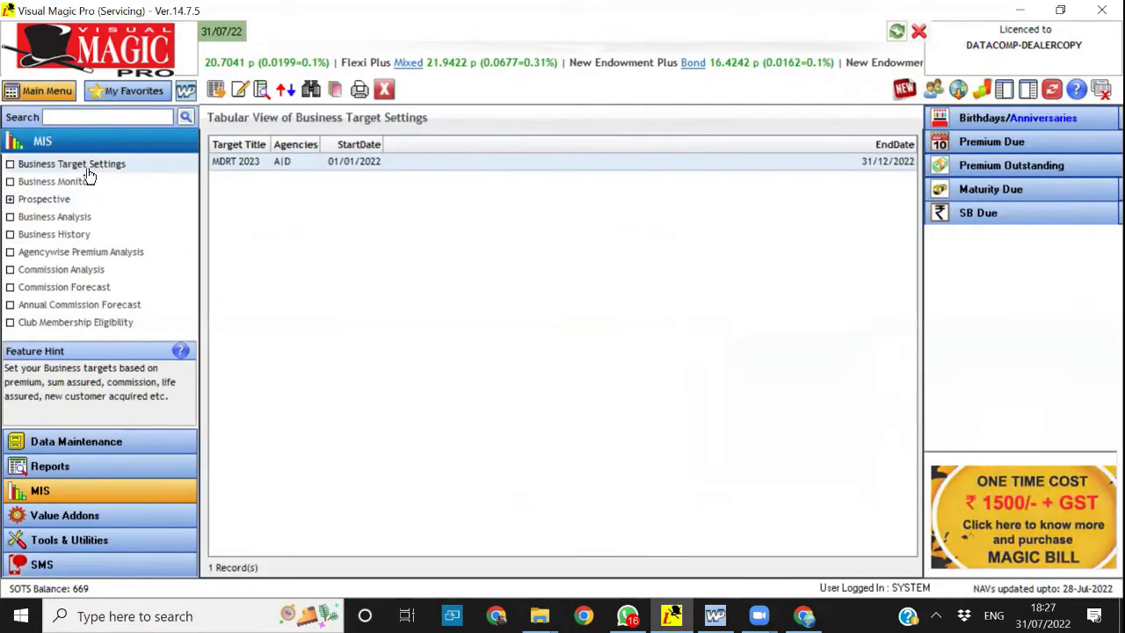
pyautogui.click(48, 183)
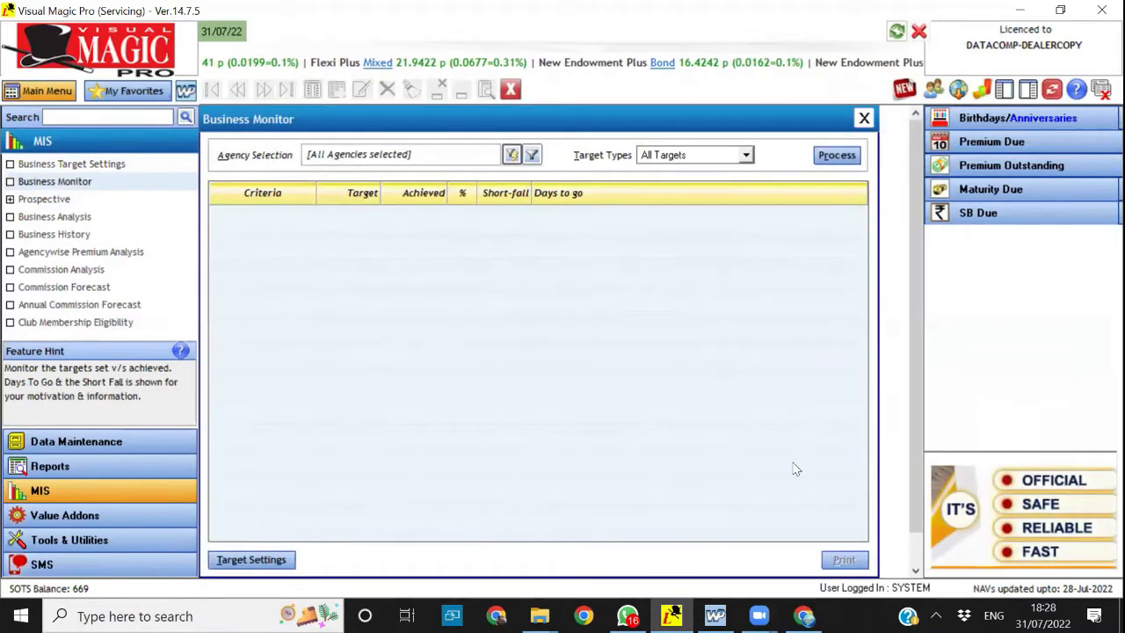
pyautogui.click(831, 158)
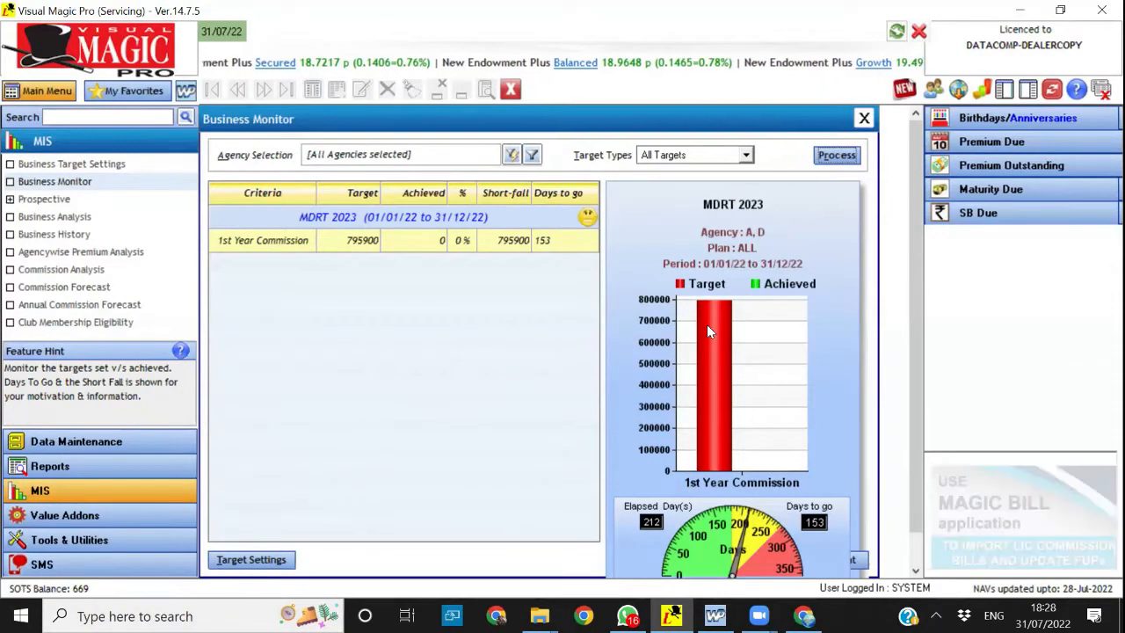
pyautogui.moveTo(708, 331)
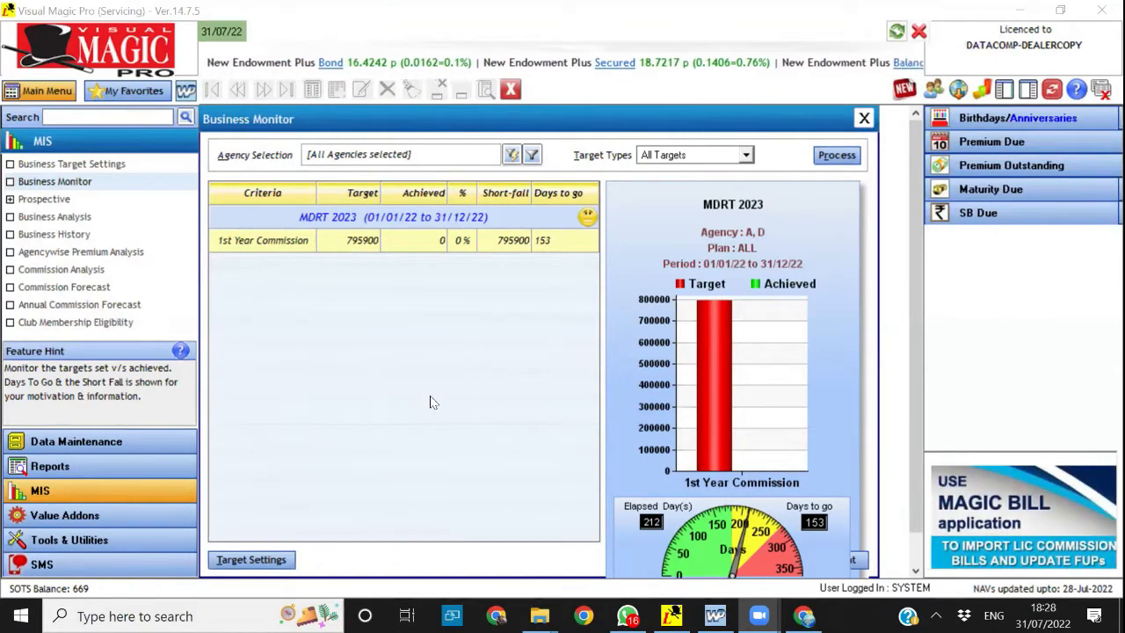
pyautogui.click(512, 90)
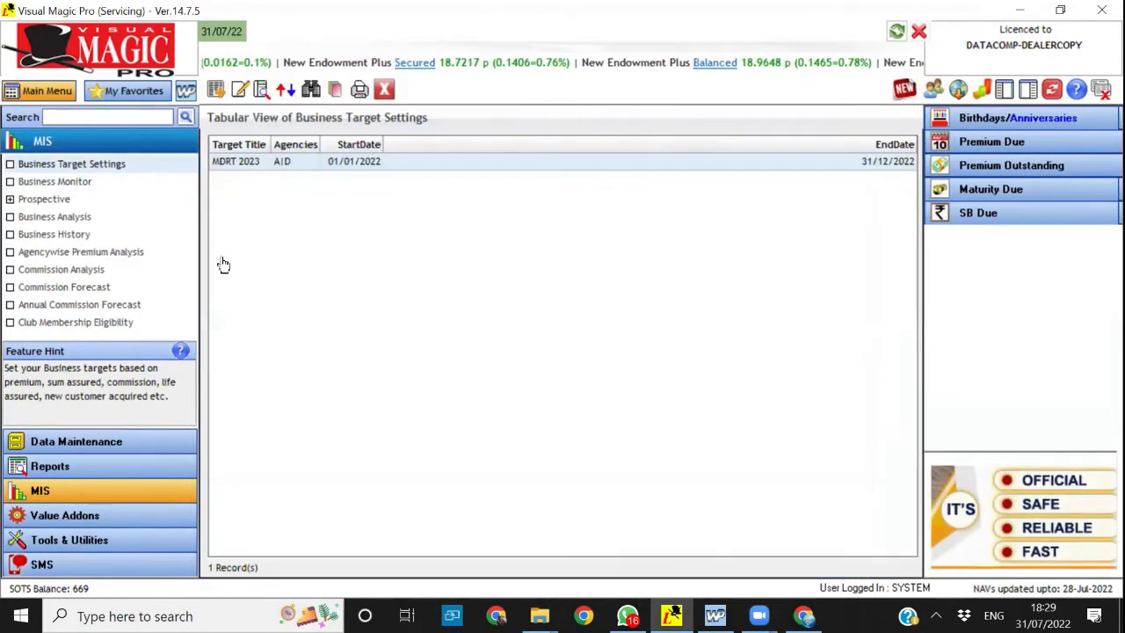
pyautogui.click(107, 443)
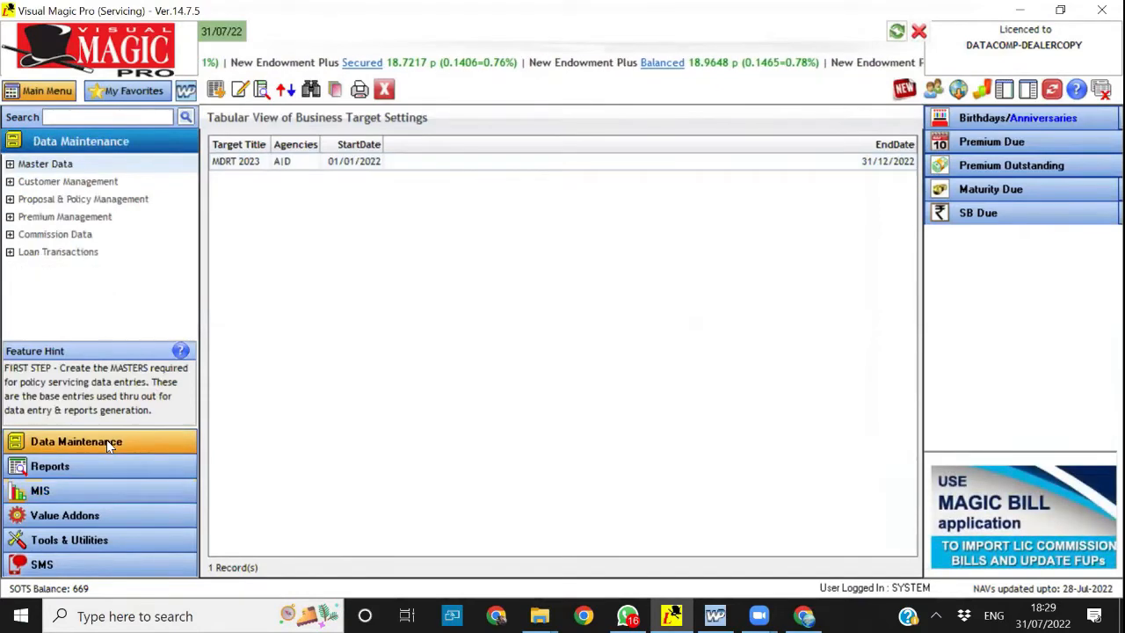
pyautogui.click(384, 90)
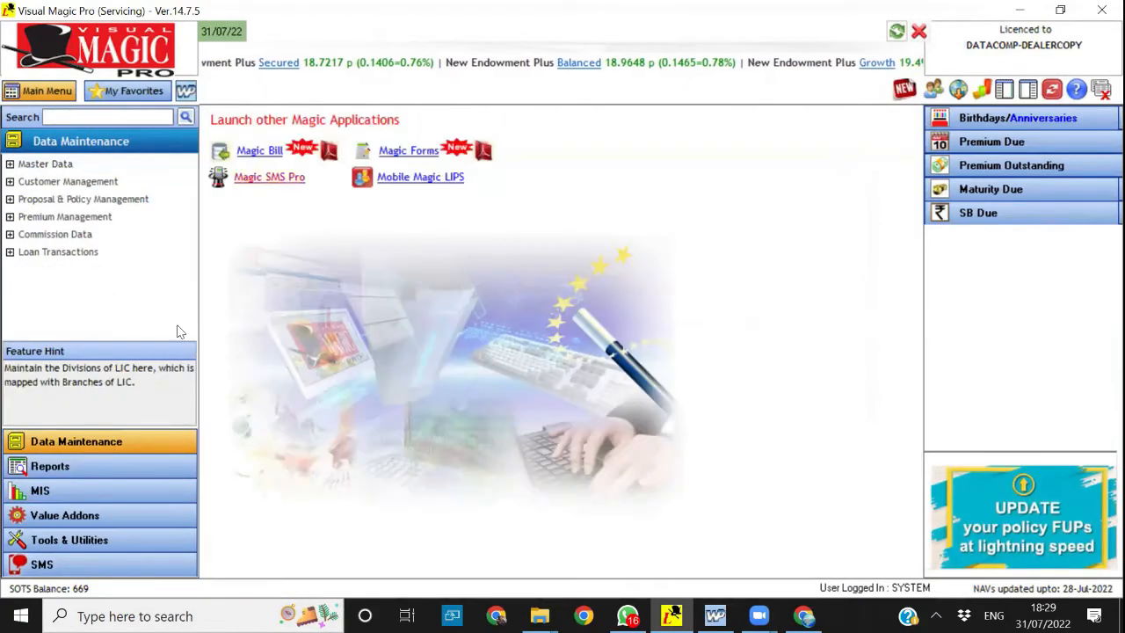
# Open the Policy Register from the Office Reports and bring up its policy status filter
pyautogui.click(44, 472)
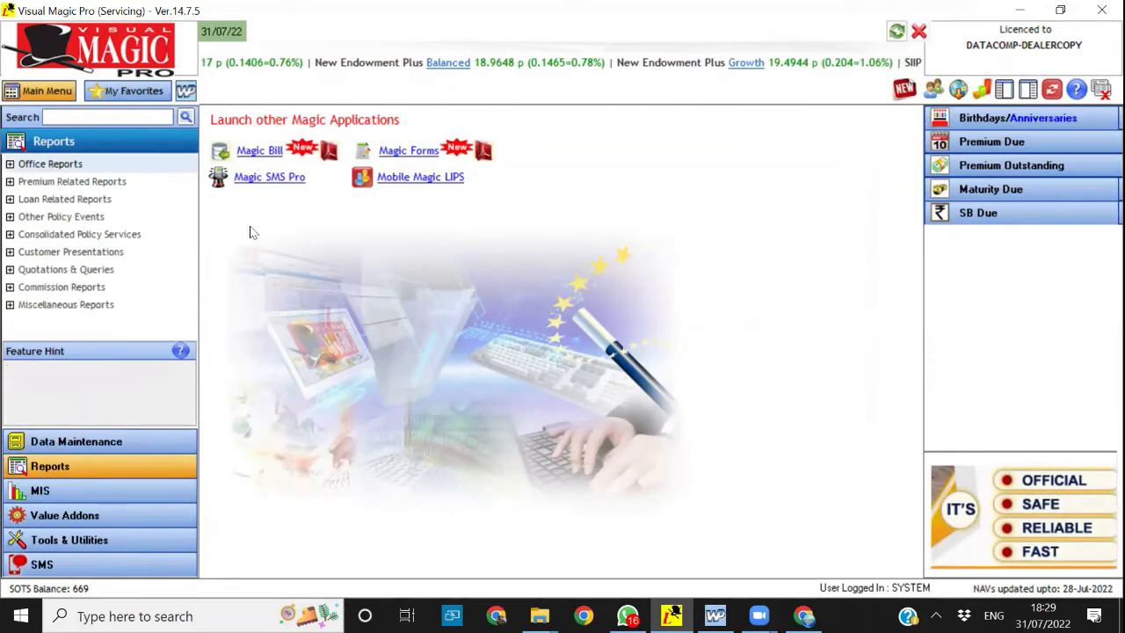
pyautogui.click(73, 169)
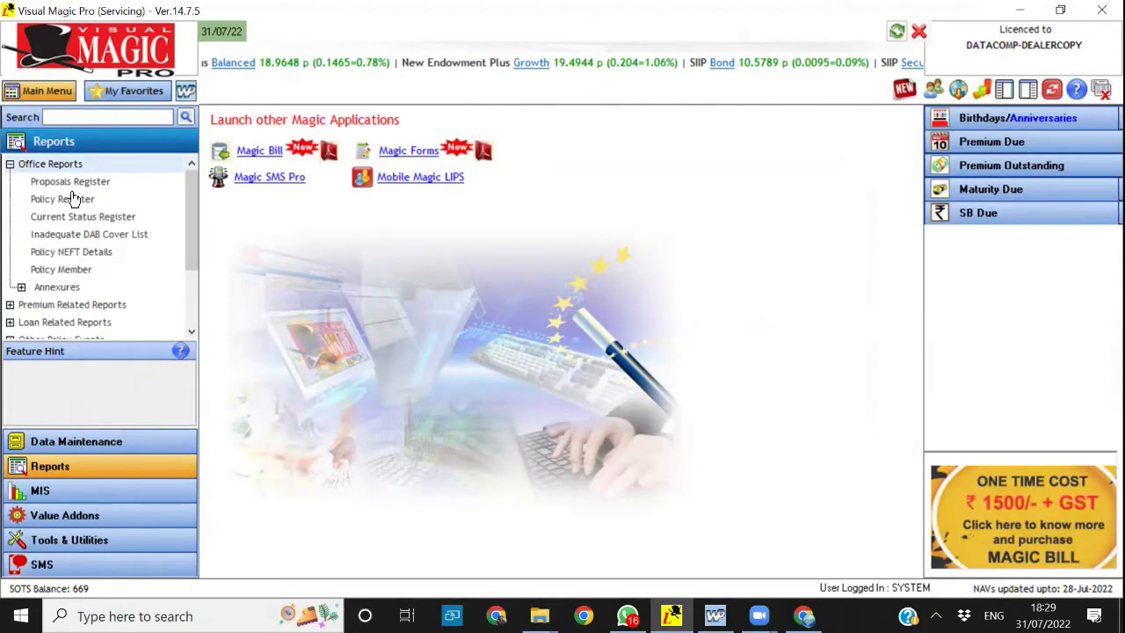
pyautogui.click(68, 202)
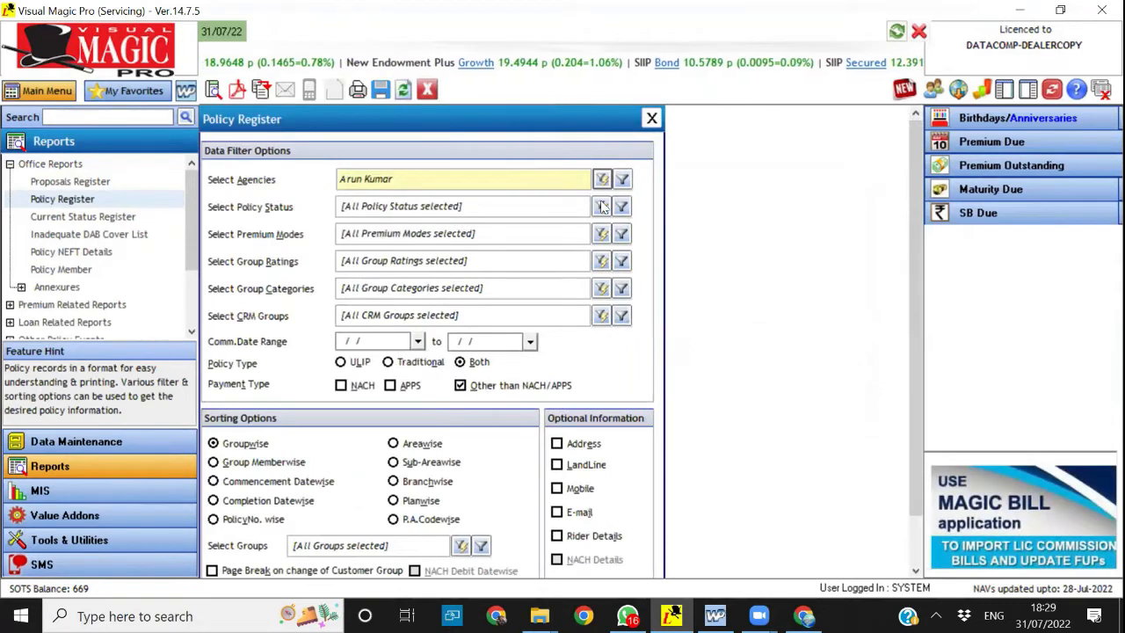
pyautogui.click(601, 206)
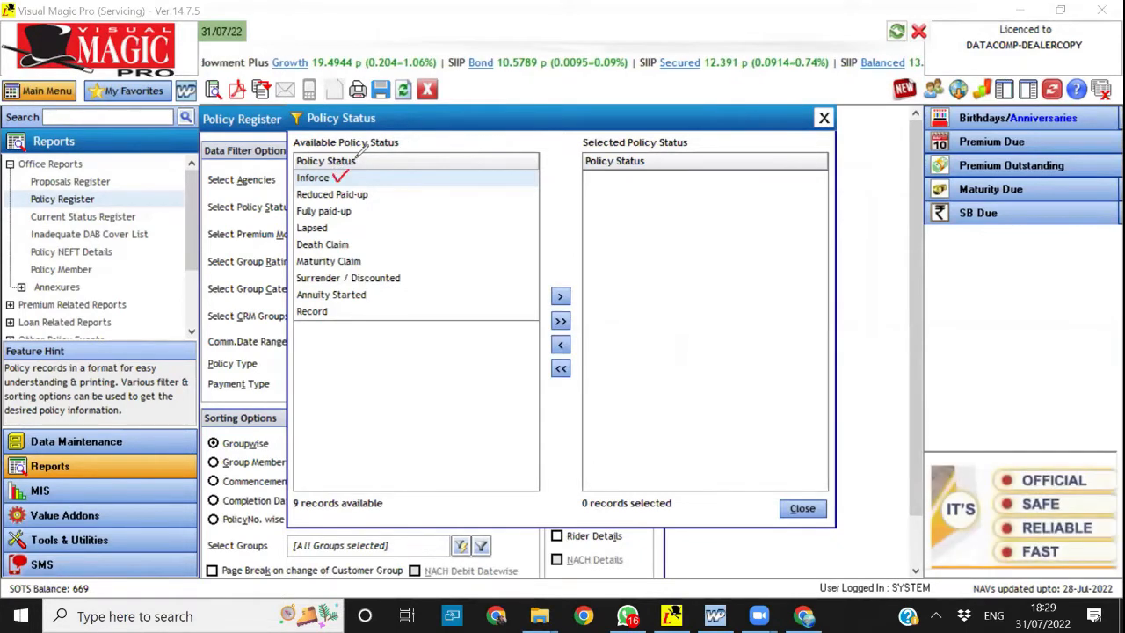
# Mark the Inforce, Reduced Paid-up and Fully paid-up policy statuses in red, and erase the marks
pyautogui.moveTo(375, 194); pyautogui.dragTo(395, 177)
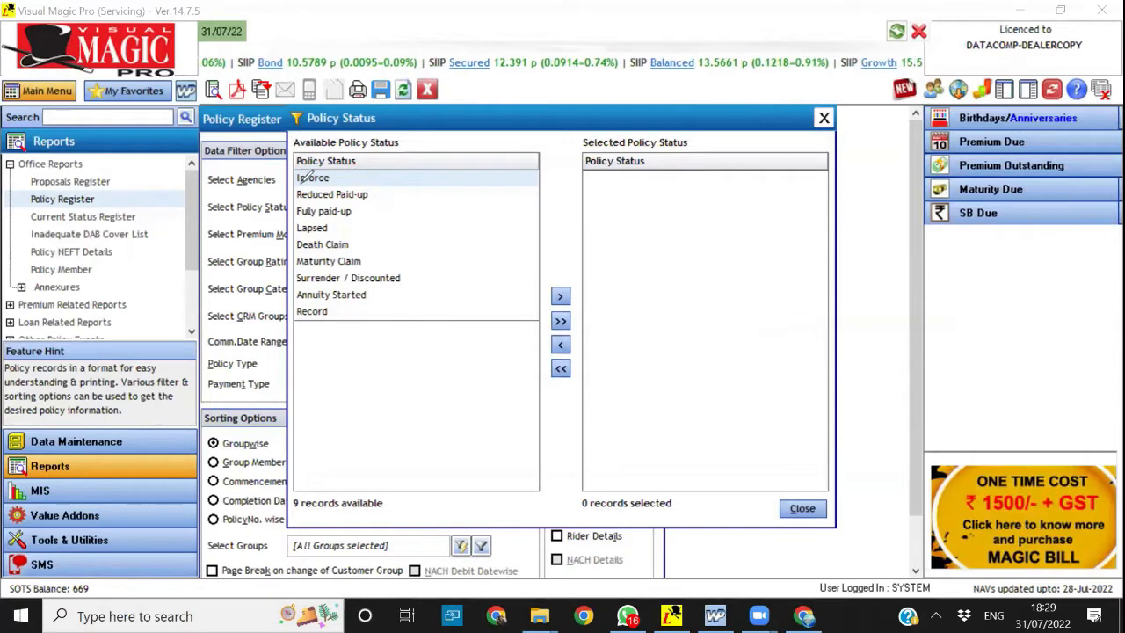
pyautogui.moveTo(300, 188)
pyautogui.mouseDown()
pyautogui.moveTo(293, 197)
pyautogui.moveTo(383, 186)
pyautogui.moveTo(341, 182)
pyautogui.mouseUp()
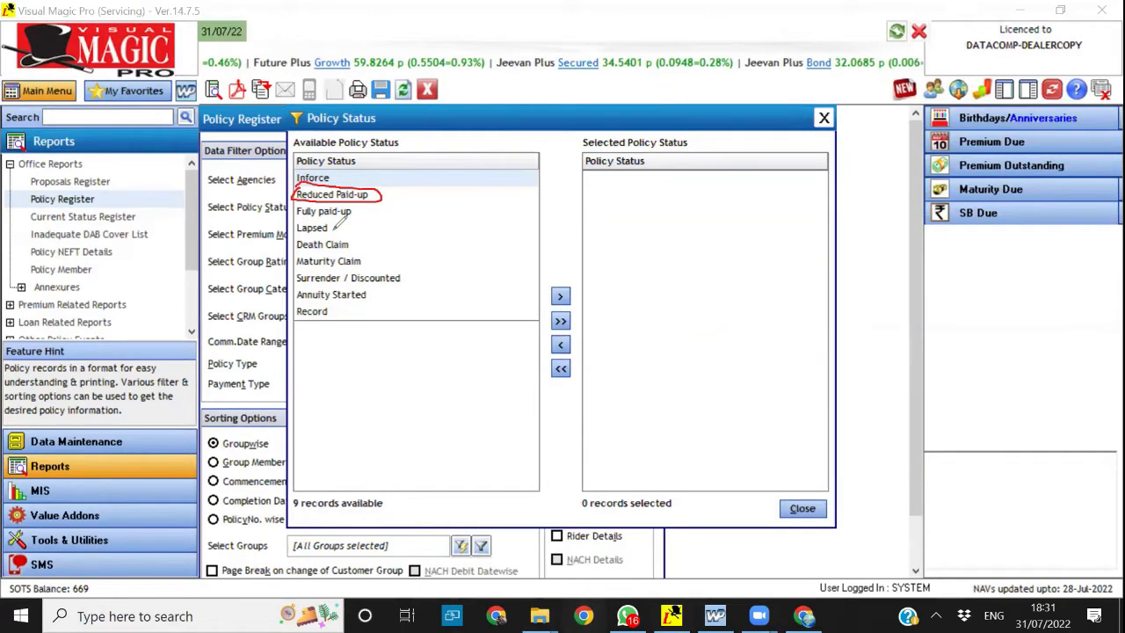
pyautogui.moveTo(360, 210); pyautogui.dragTo(367, 200)
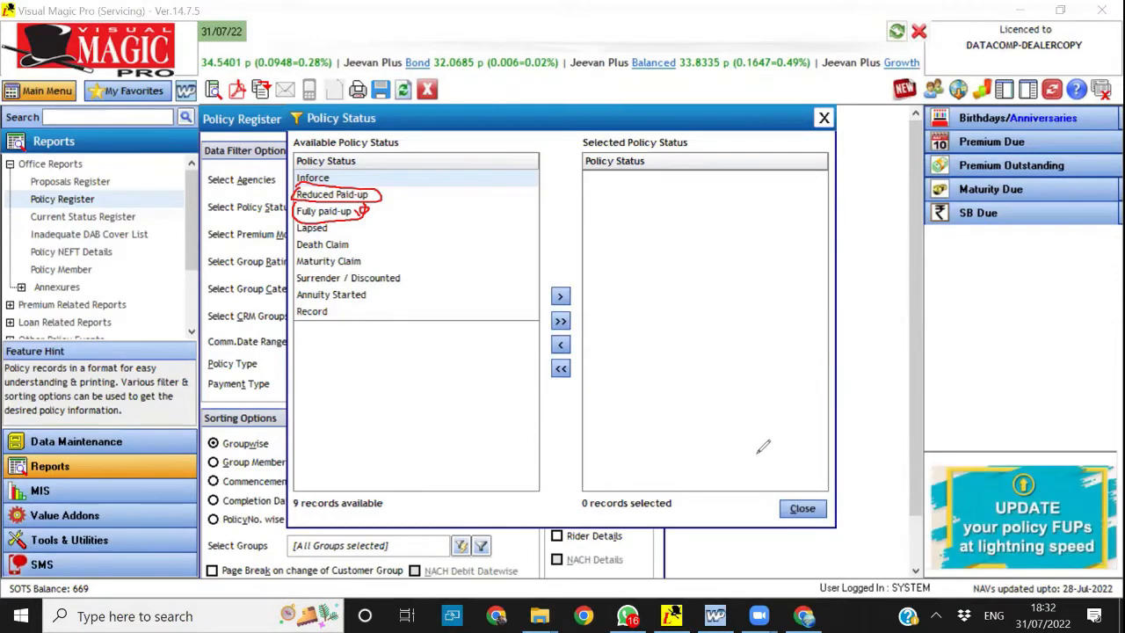
pyautogui.press('e')
# Circle the Lapsed, Death Claim, Maturity Claim, Surrender / Discounted, Annuity Started and Record policy statuses in red
pyautogui.moveTo(300, 216); pyautogui.dragTo(297, 223)
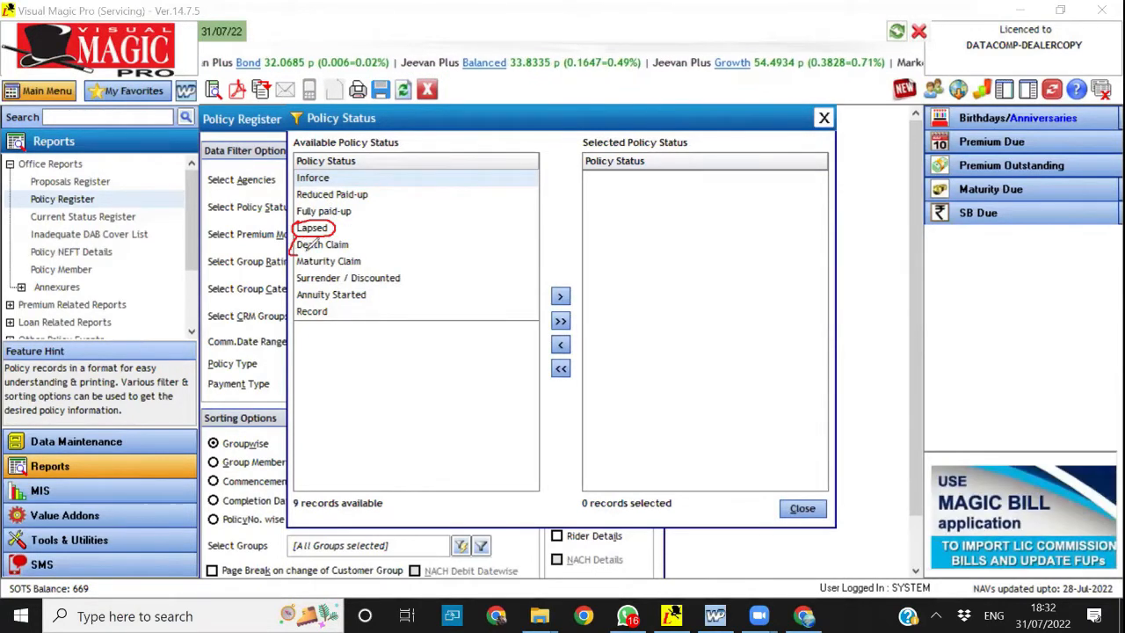
pyautogui.moveTo(351, 235); pyautogui.dragTo(331, 230)
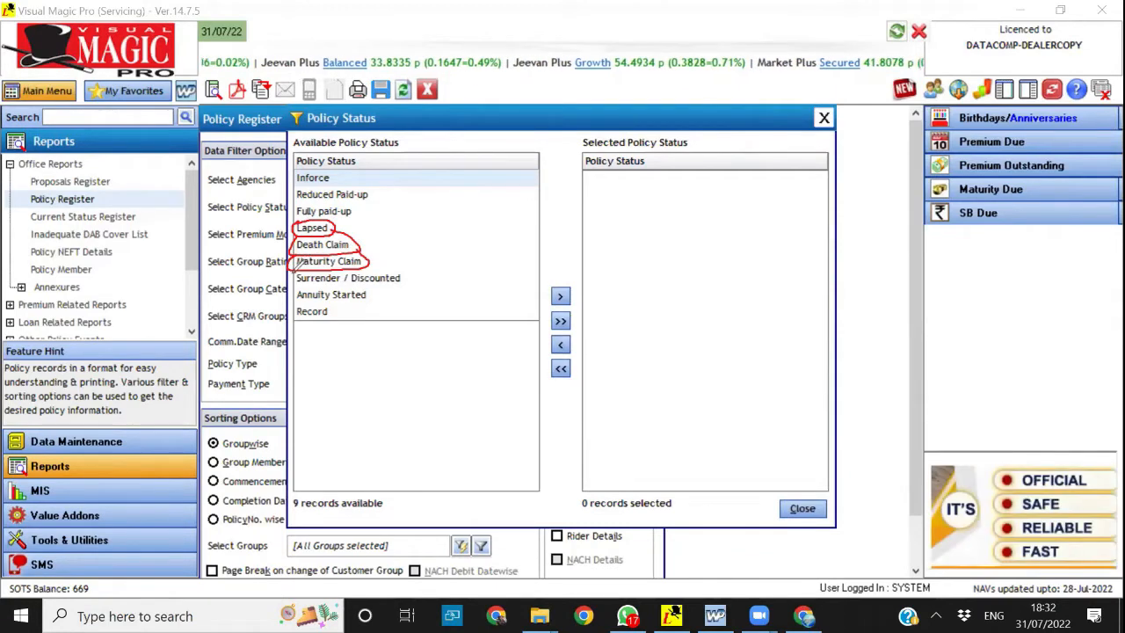
pyautogui.moveTo(384, 279)
pyautogui.mouseDown()
pyautogui.moveTo(413, 272)
pyautogui.moveTo(365, 263)
pyautogui.mouseUp()
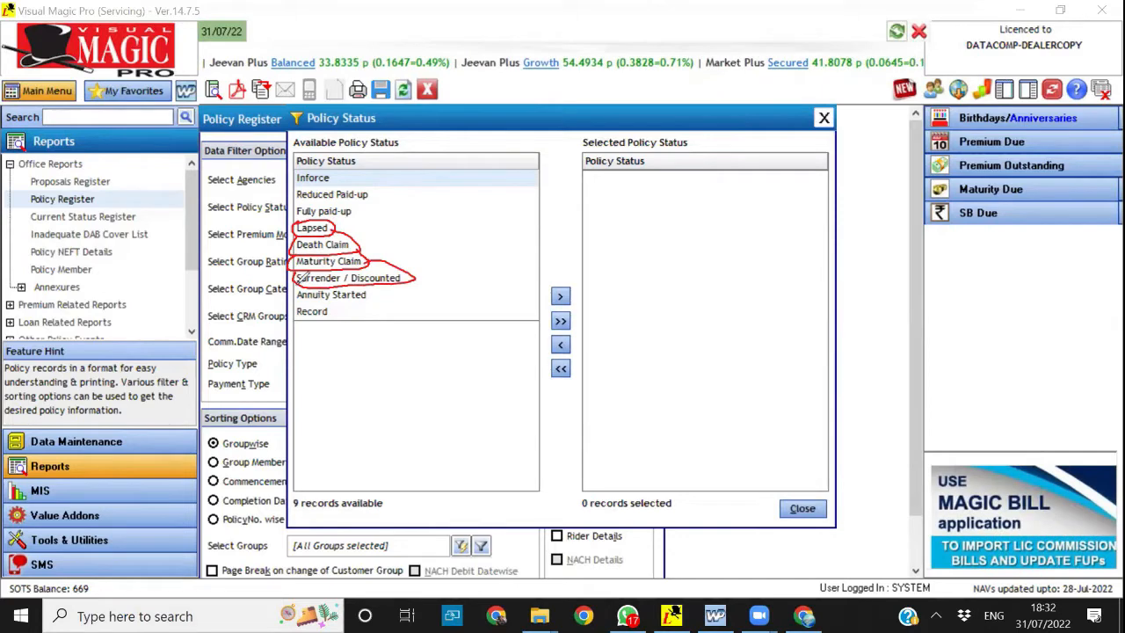
pyautogui.moveTo(312, 299)
pyautogui.mouseDown()
pyautogui.moveTo(353, 304)
pyautogui.moveTo(382, 286)
pyautogui.mouseUp()
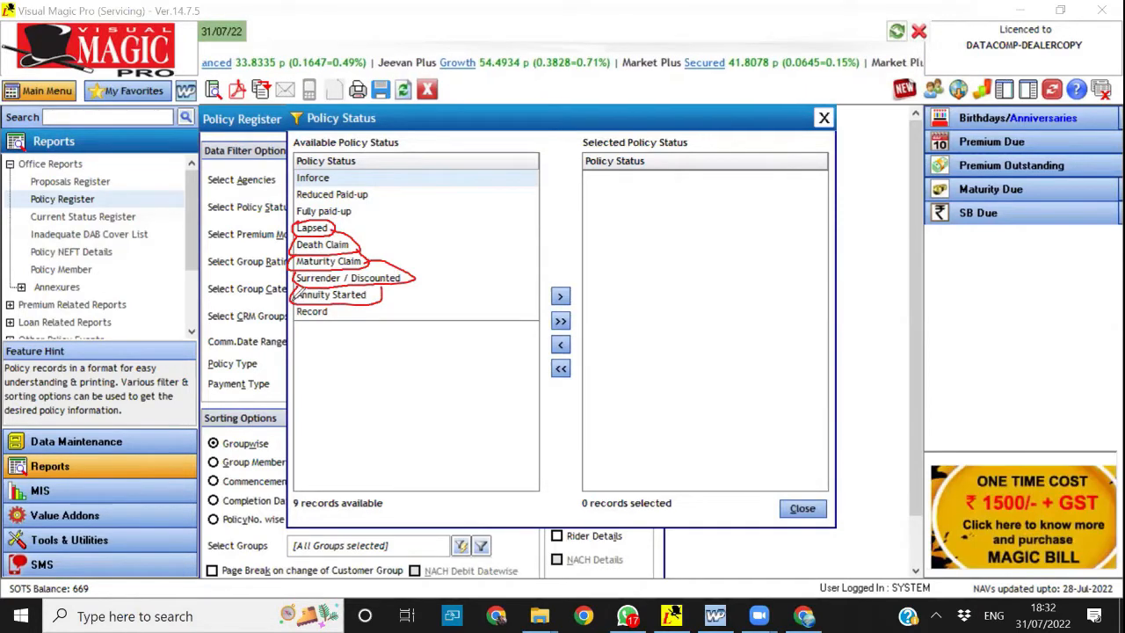
pyautogui.moveTo(293, 310)
pyautogui.mouseDown()
pyautogui.moveTo(299, 330)
pyautogui.moveTo(325, 325)
pyautogui.moveTo(329, 310)
pyautogui.mouseUp()
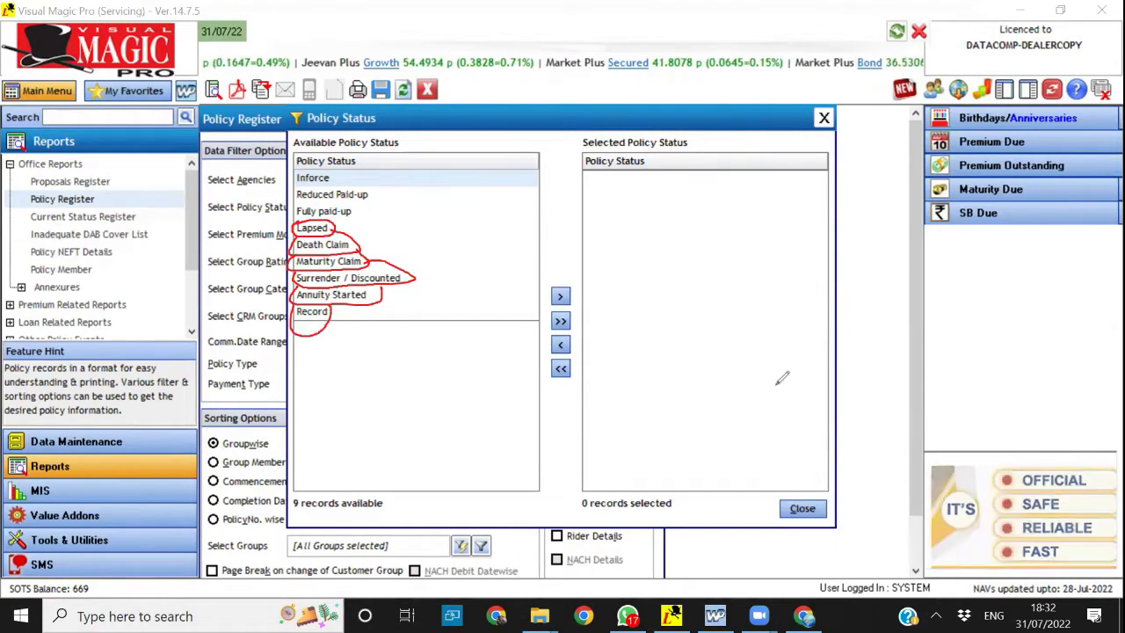
# Erase the red marks and close the policy status filter together with the Policy Register
pyautogui.hotkey('ctrl', 'z')
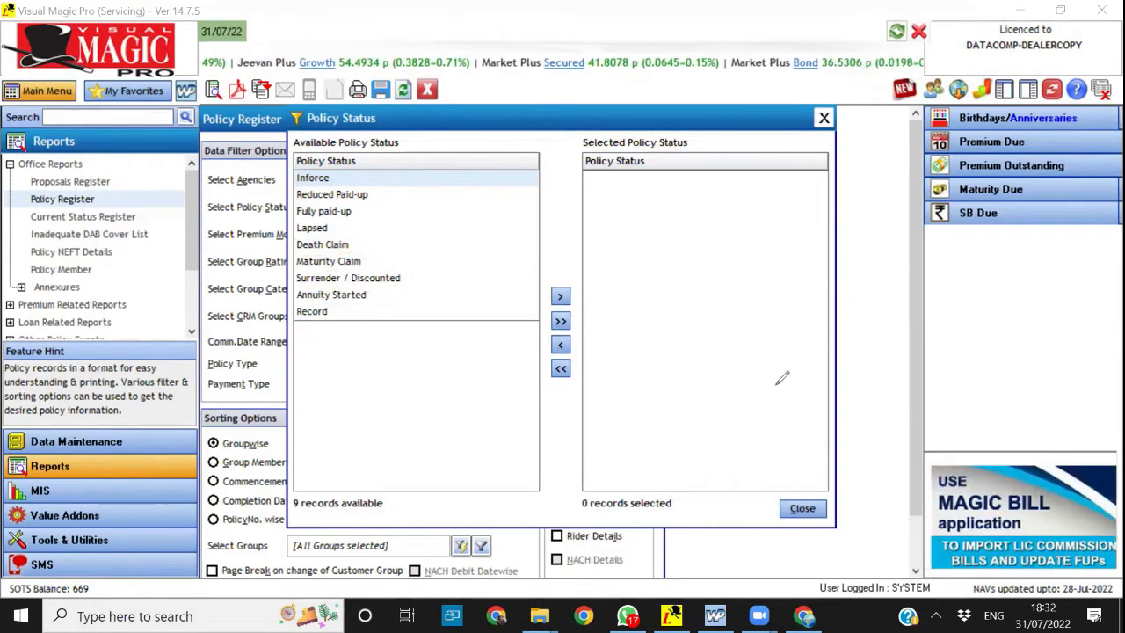
pyautogui.click(825, 118)
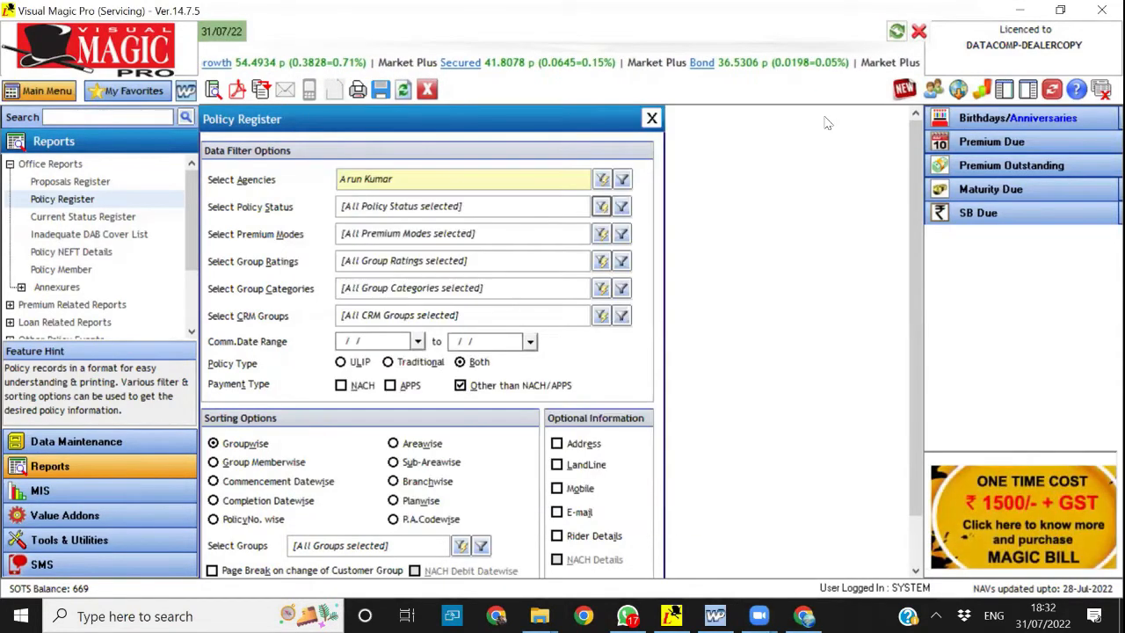
pyautogui.click(428, 91)
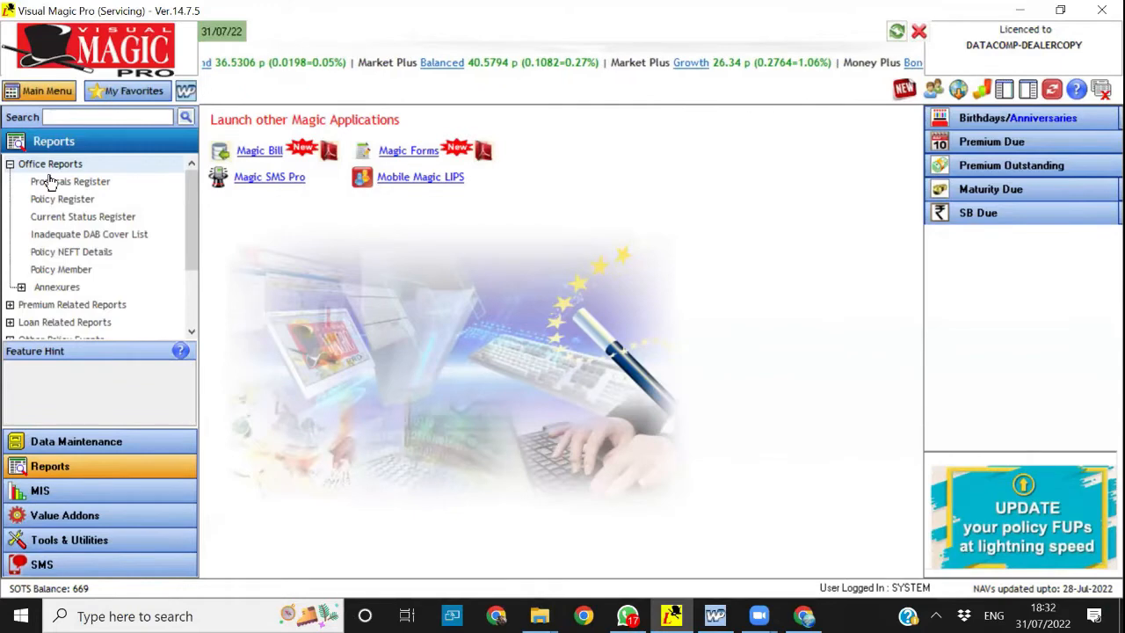
pyautogui.click(10, 164)
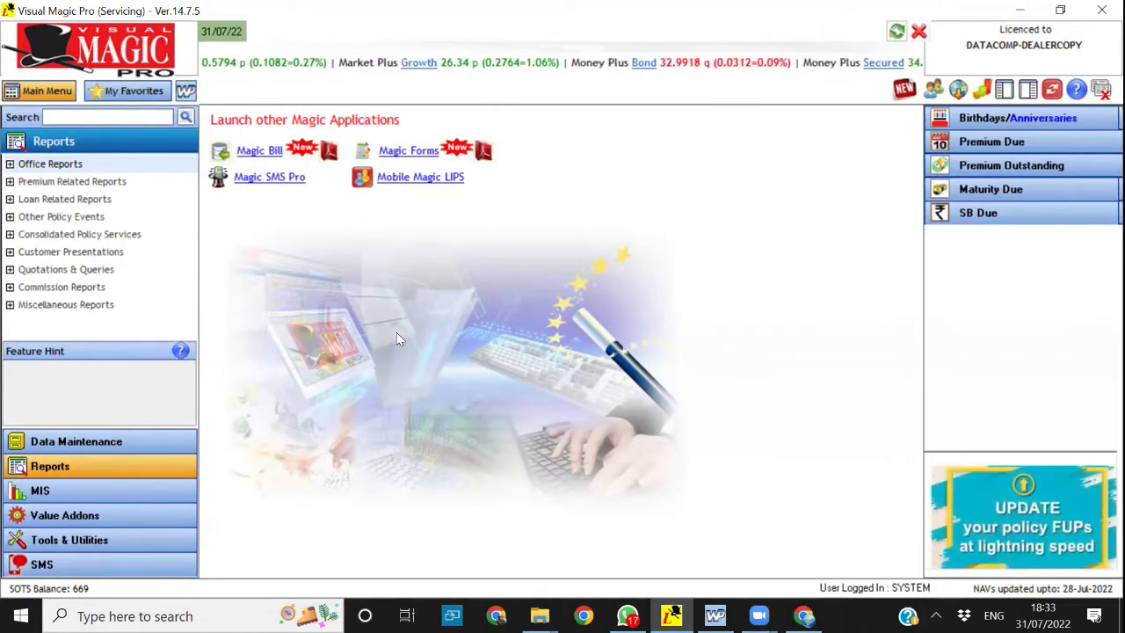
pyautogui.click(44, 520)
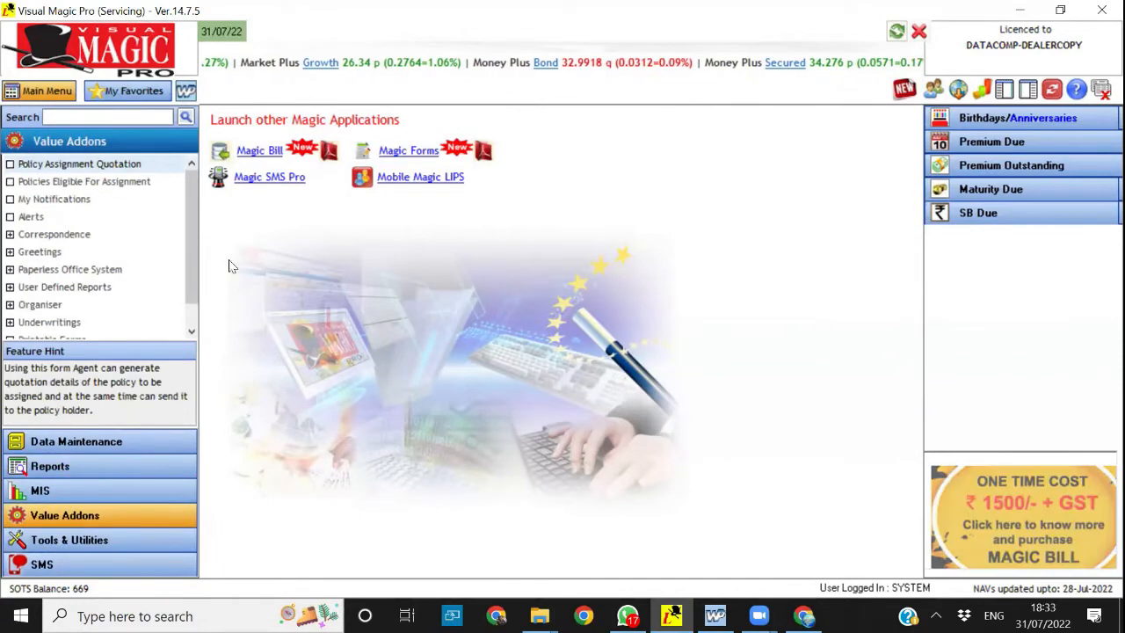
pyautogui.scroll(-1, 187, 318)
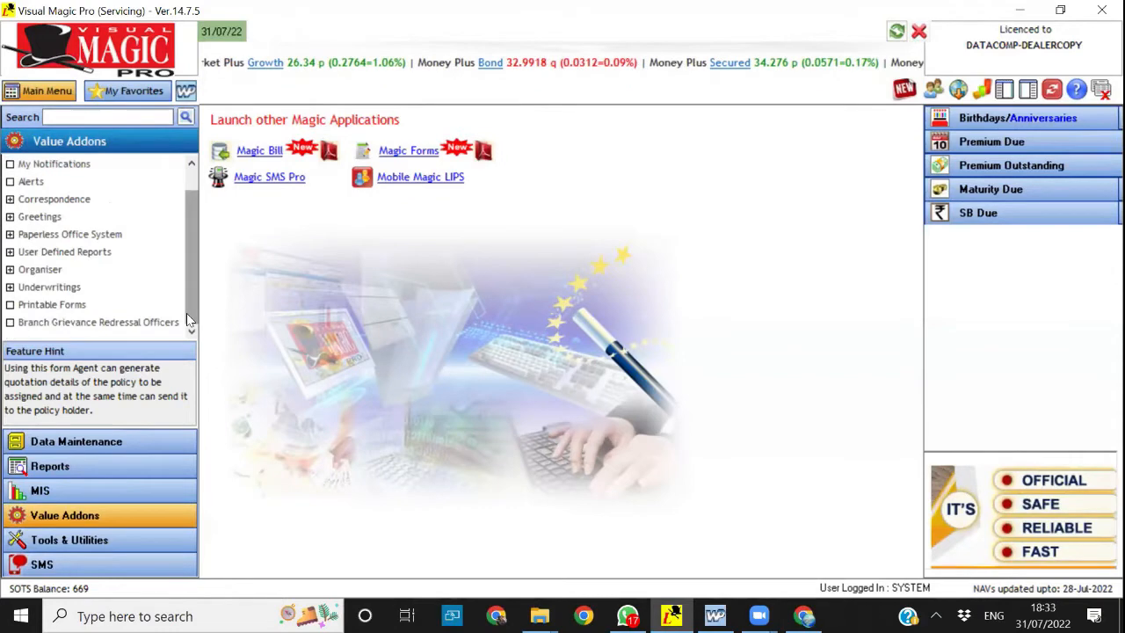
pyautogui.click(92, 545)
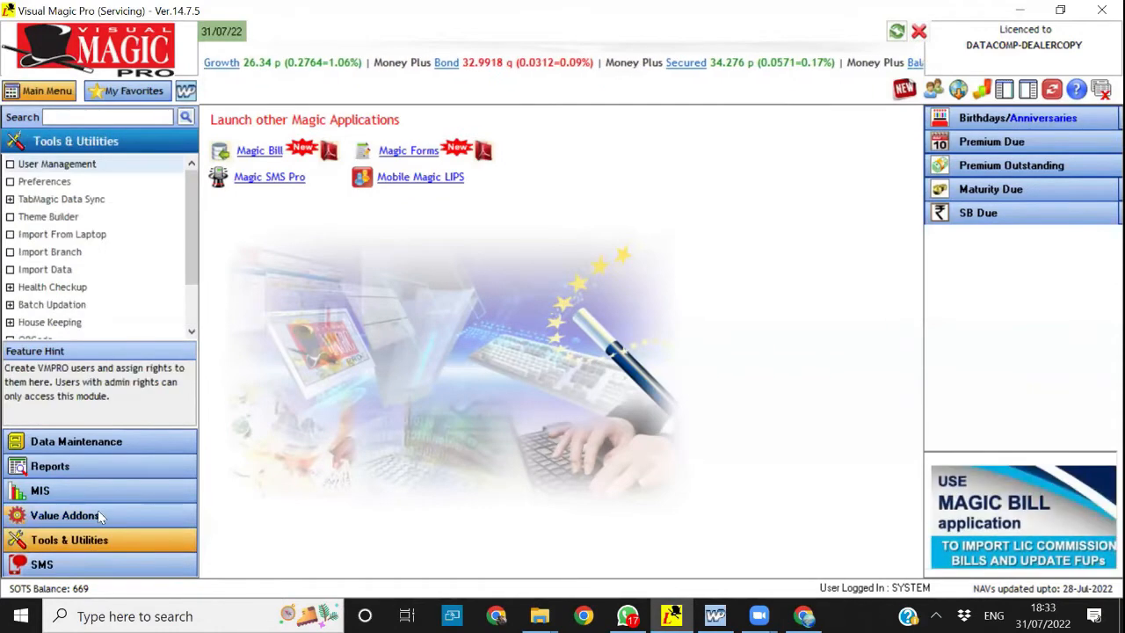
pyautogui.click(98, 510)
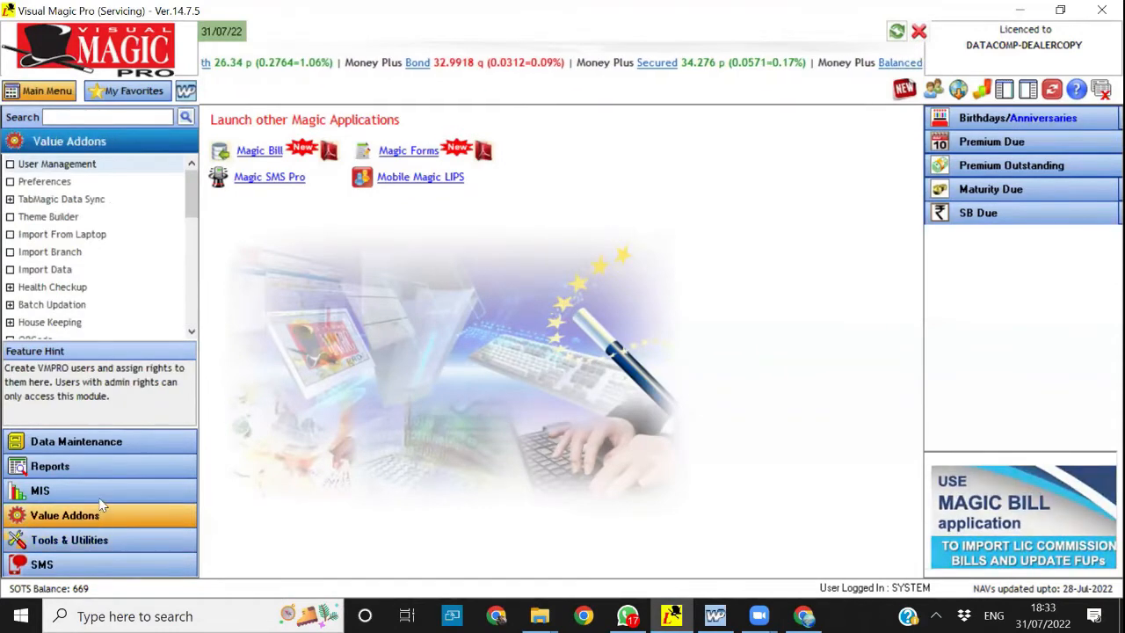
pyautogui.click(72, 541)
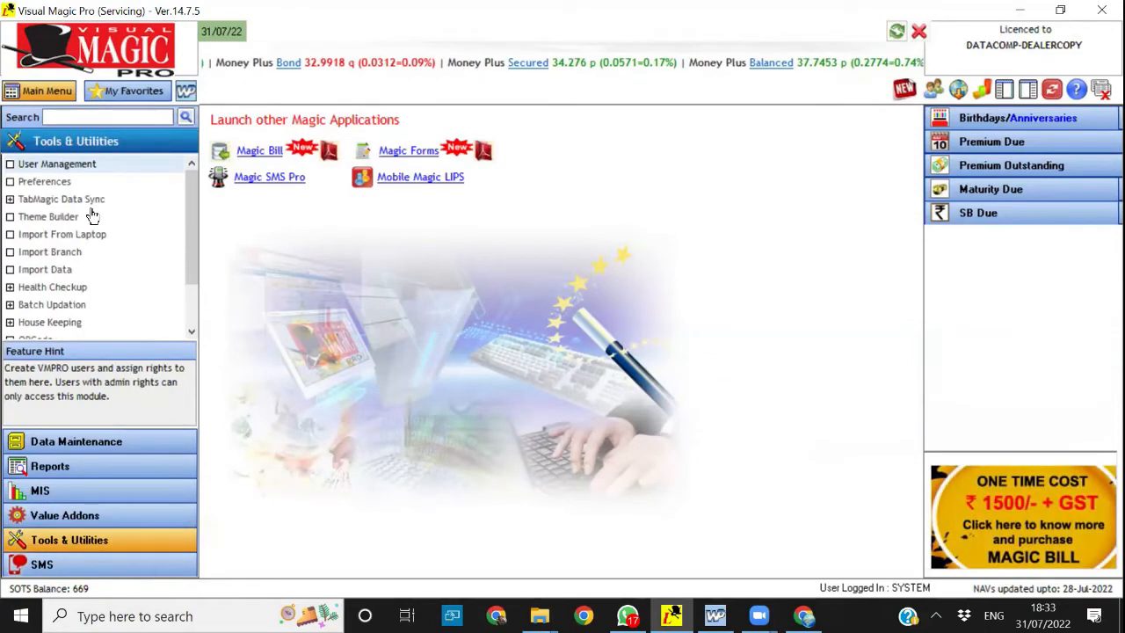
# Open the Task Management data entry from the Organiser in Value Addons
pyautogui.click(56, 517)
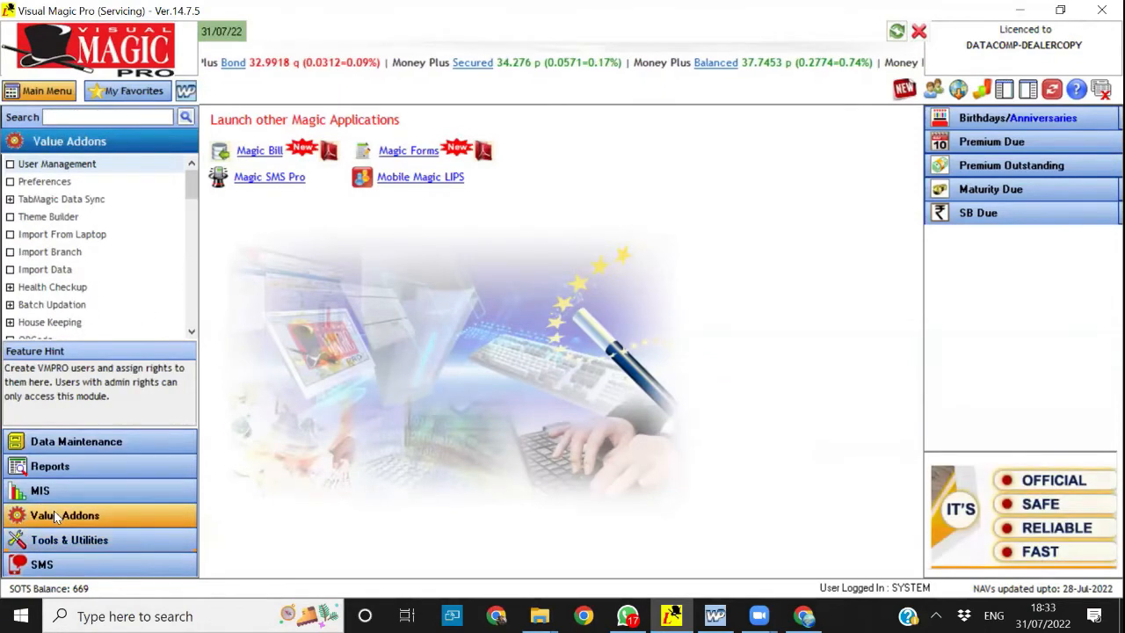
pyautogui.click(190, 334)
pyautogui.click(190, 334)
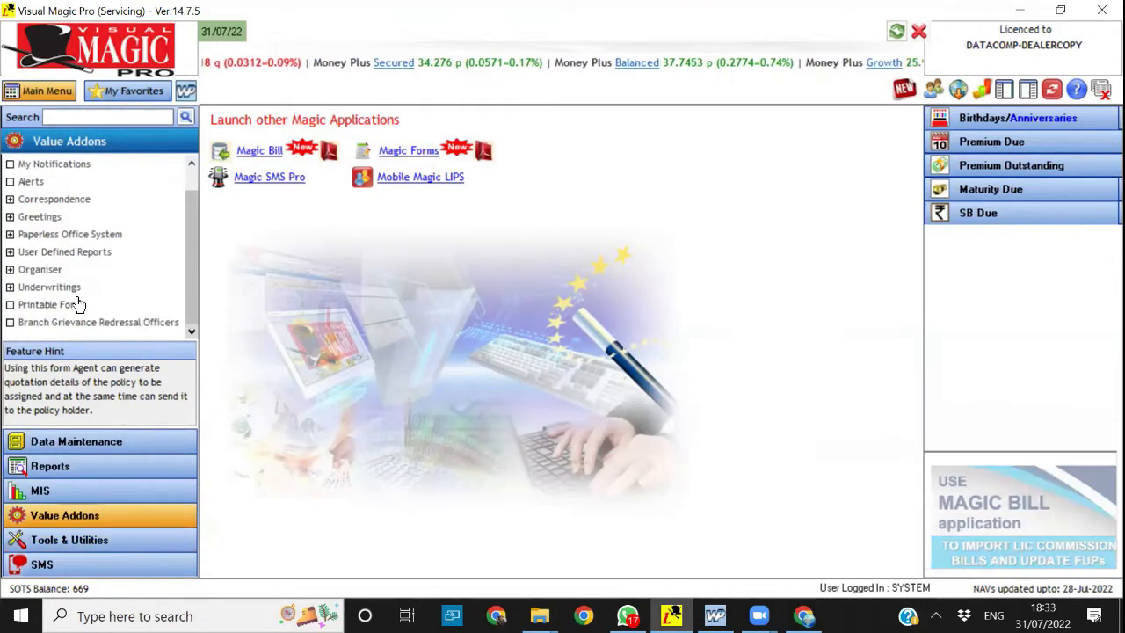
pyautogui.click(9, 269)
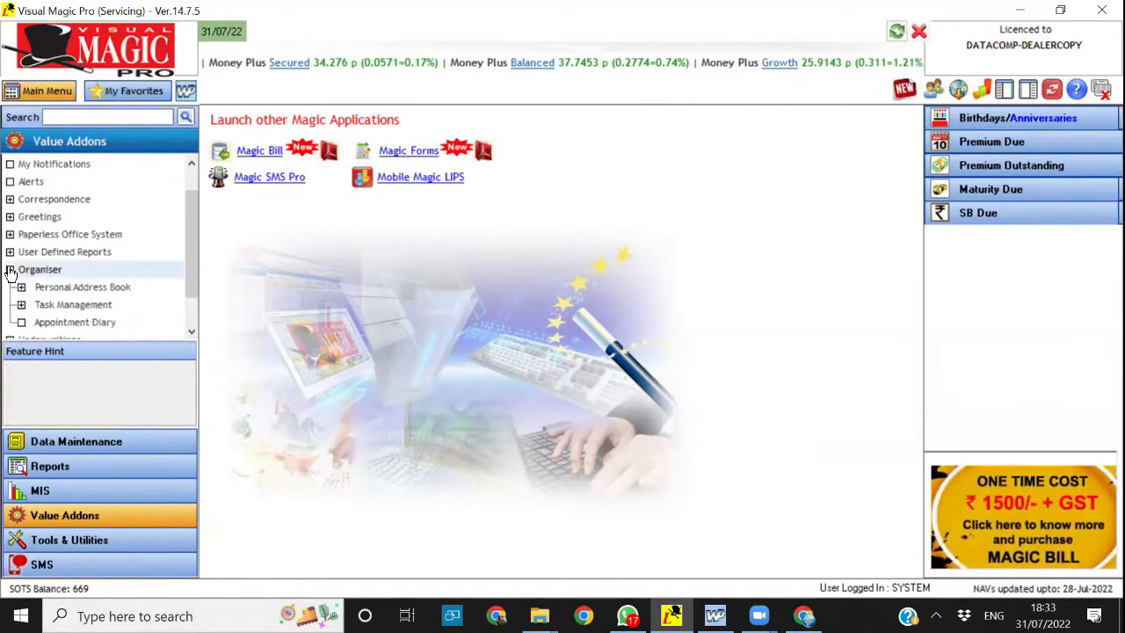
pyautogui.doubleClick(68, 306)
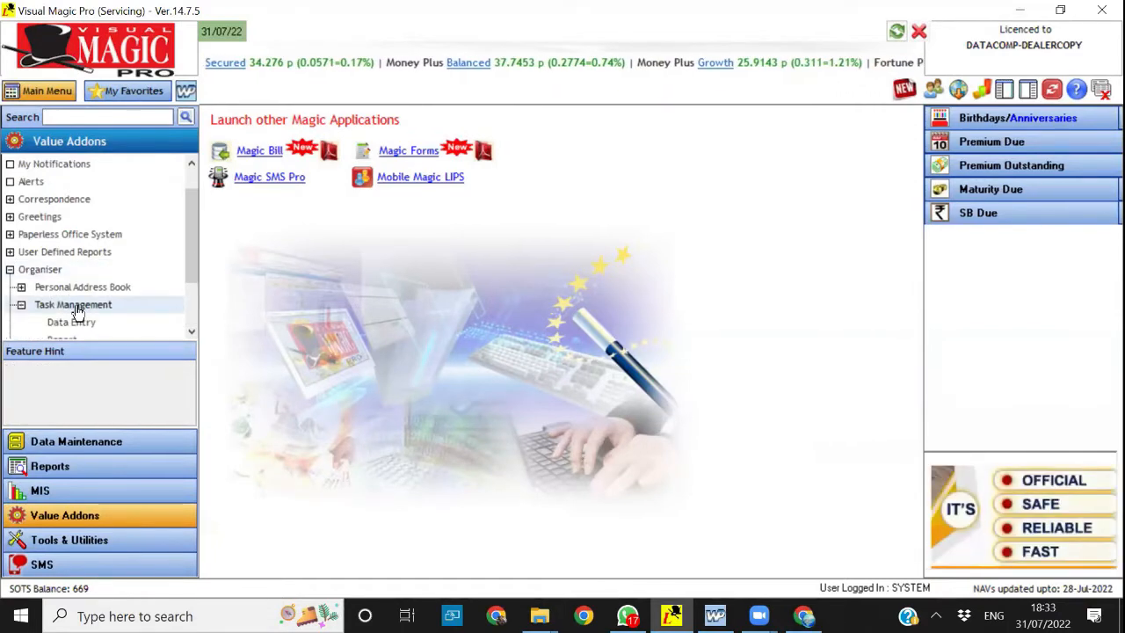
pyautogui.click(192, 331)
pyautogui.click(192, 331)
pyautogui.click(192, 332)
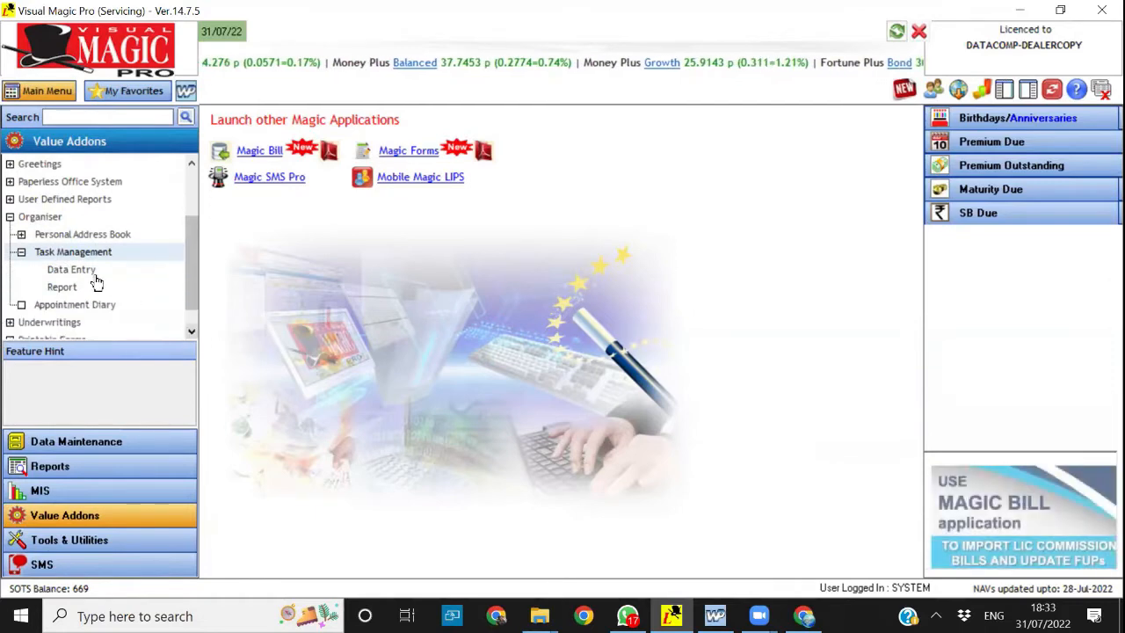
pyautogui.click(69, 271)
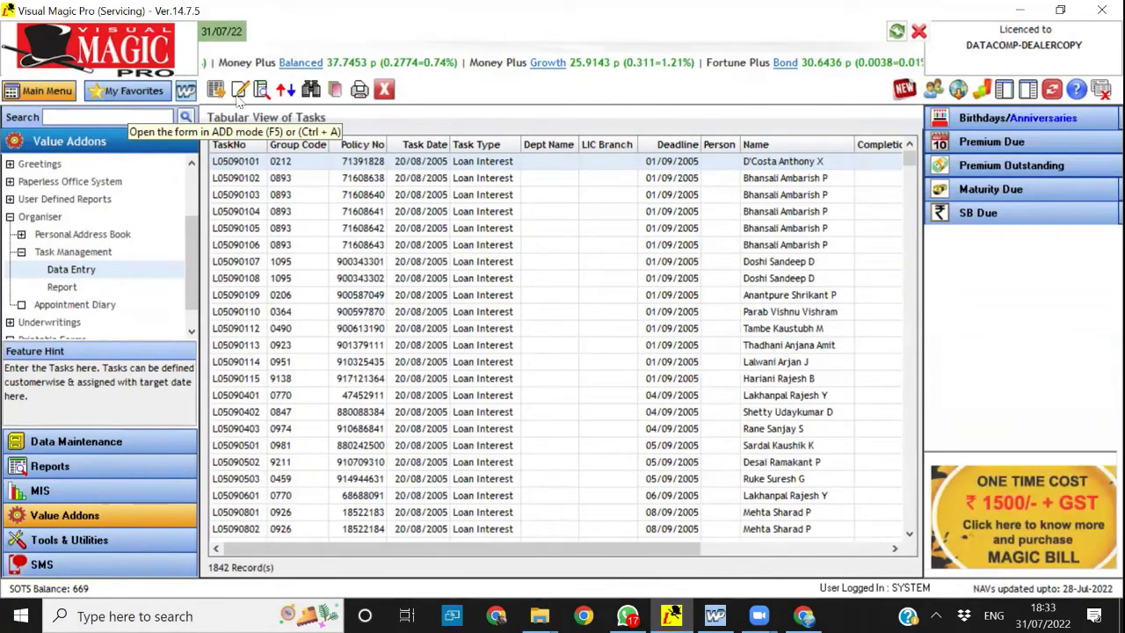
# Start a new task with an autofilled task number using the prefix A, dated 31/07/2022
pyautogui.click(239, 90)
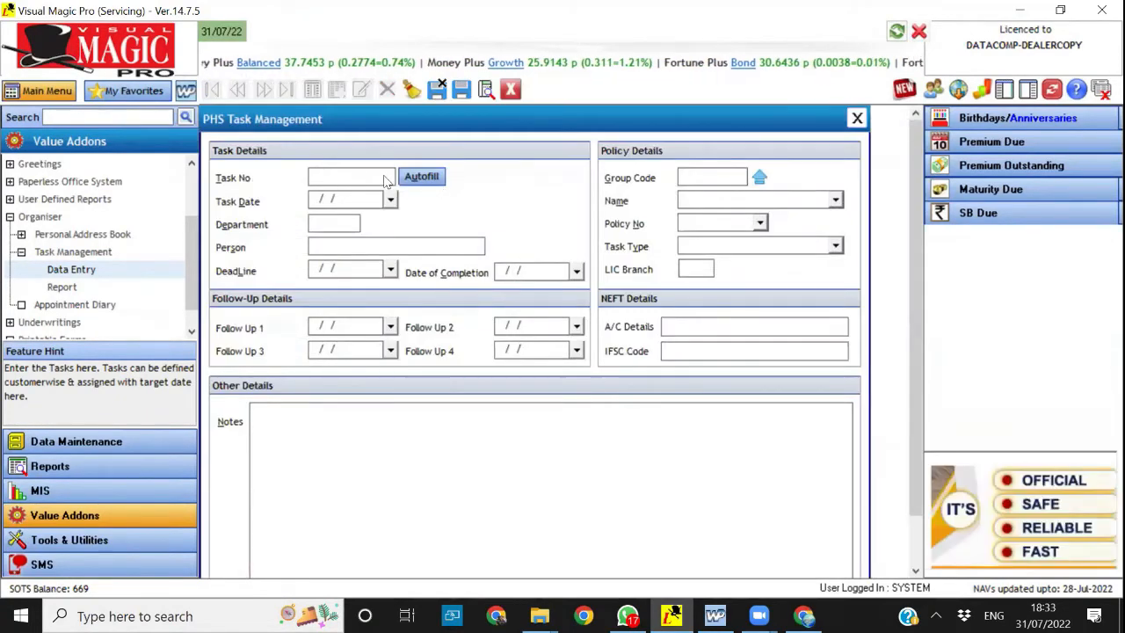
pyautogui.write('A')
pyautogui.click(422, 176)
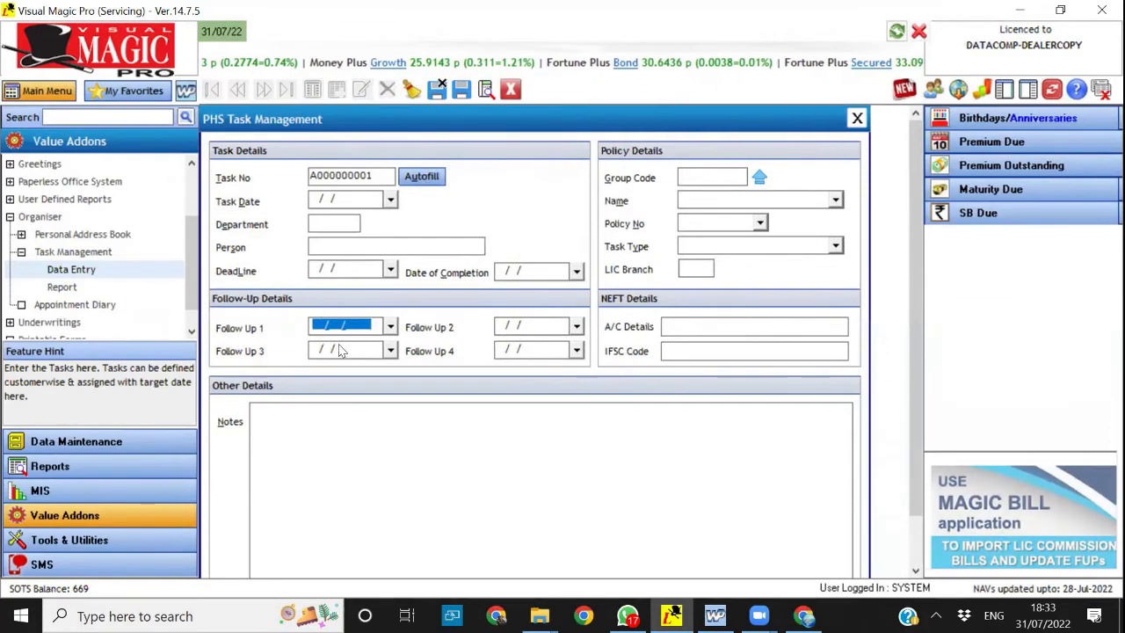
pyautogui.click(391, 200)
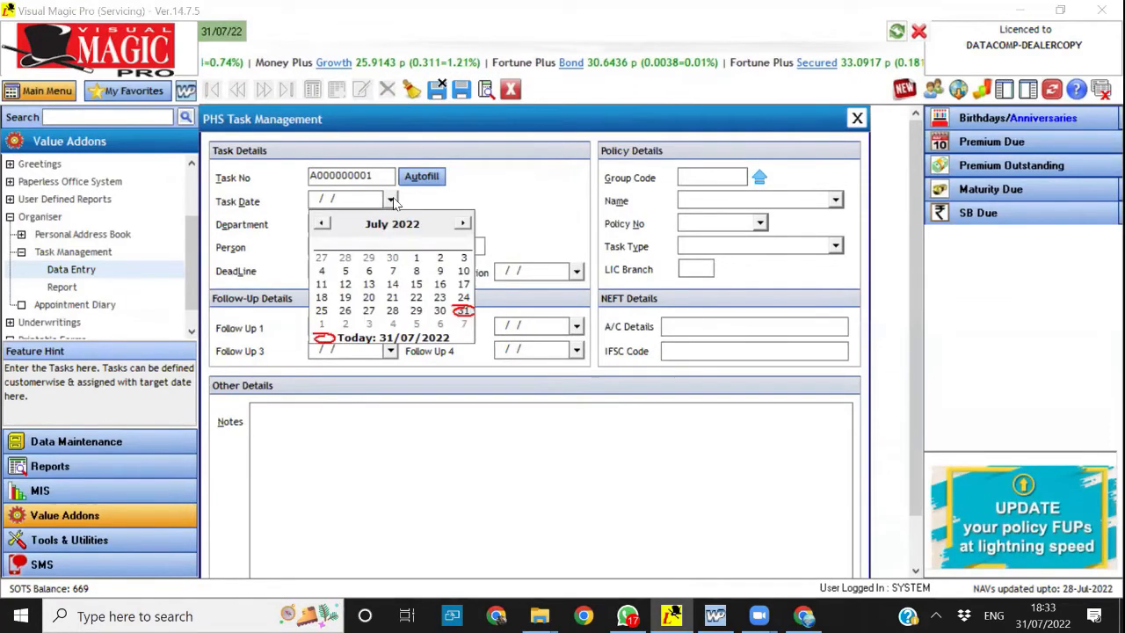
pyautogui.click(463, 312)
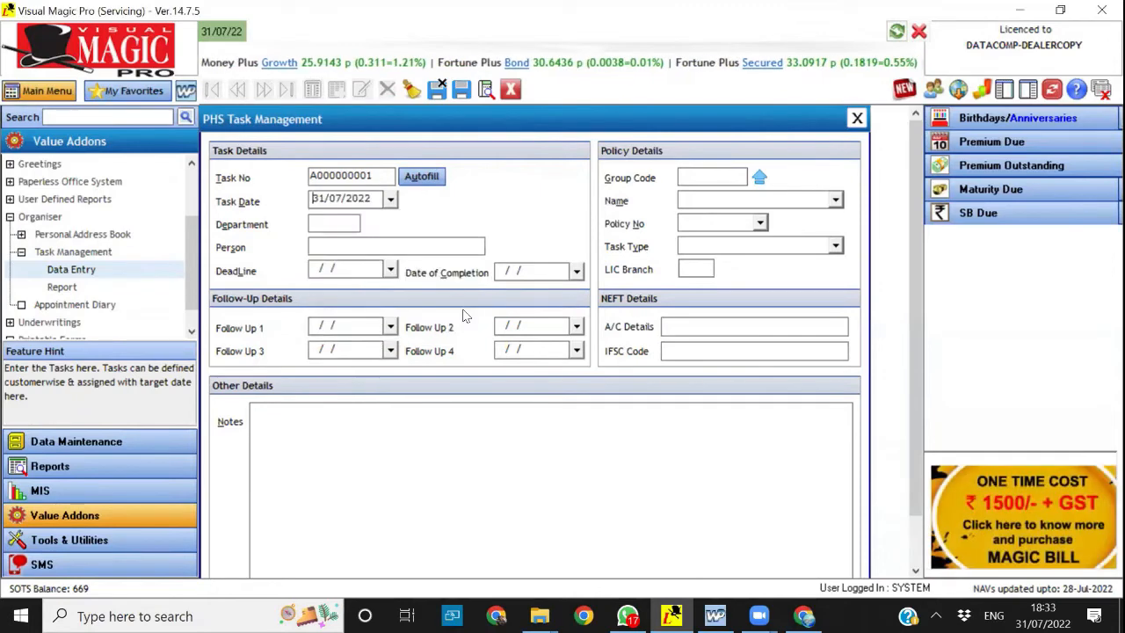
# Enter Kjhkj as the department and fill in the responsible person's full name, leaving the deadline and completion date blank
pyautogui.write('Kjhkj')
pyautogui.press('Tab')
pyautogui.write('Knssc')
pyautogui.press('BackSpace')
pyautogui.press('BackSpace')
pyautogui.press('BackSpace')
pyautogui.press('BackSpace')
pyautogui.press('BackSpace')
pyautogui.write('Umesh')
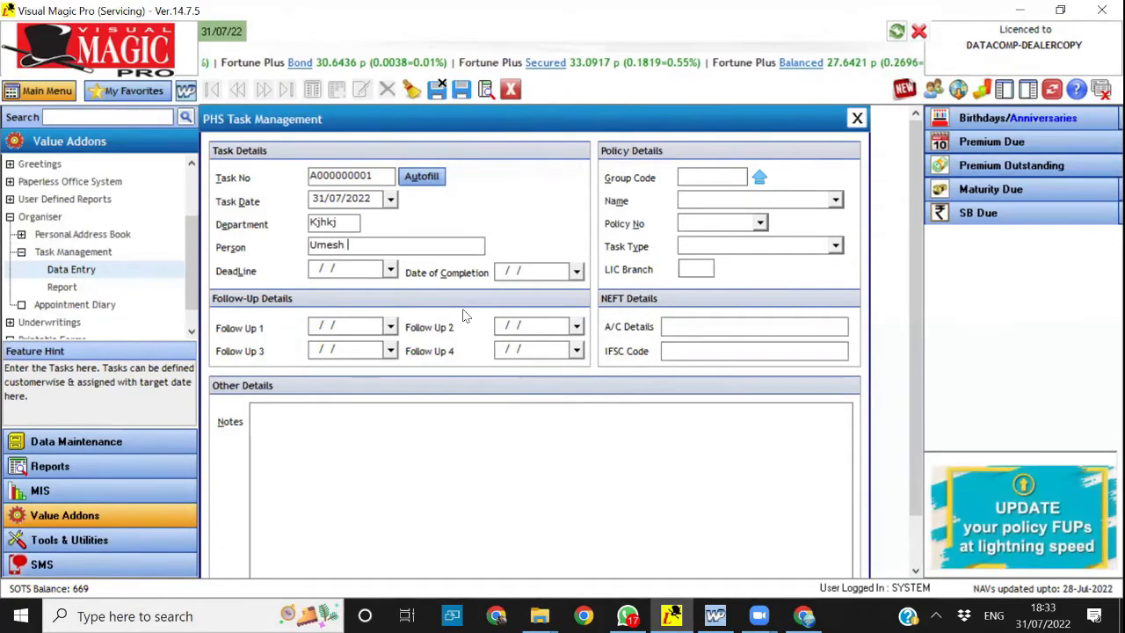
pyautogui.write(' Ka')
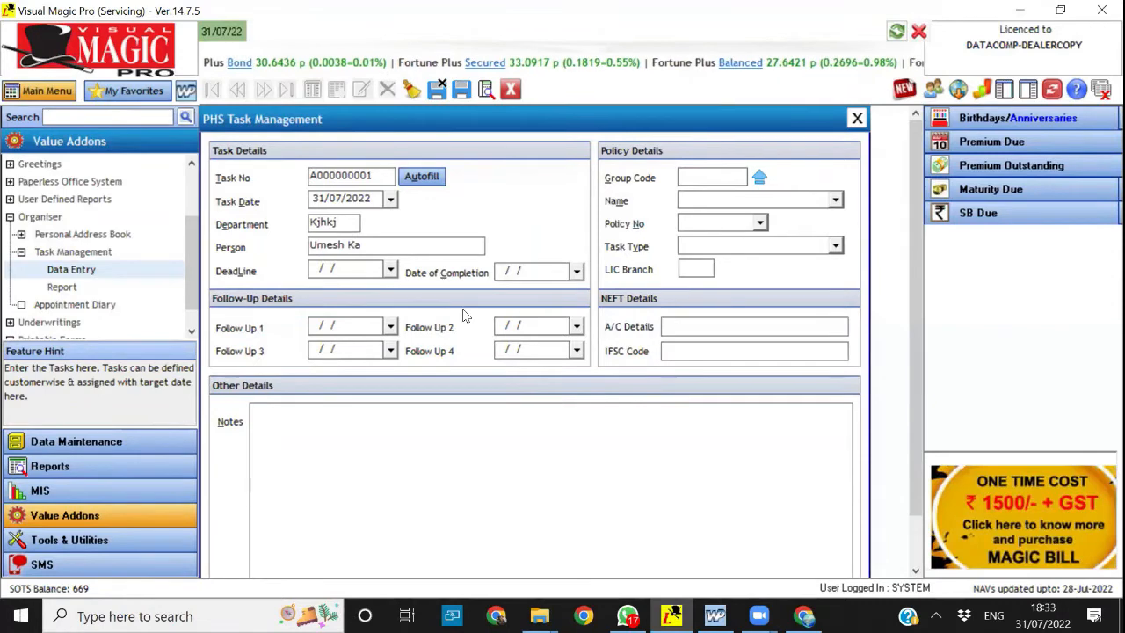
pyautogui.write('mar')
pyautogui.press('Tab')
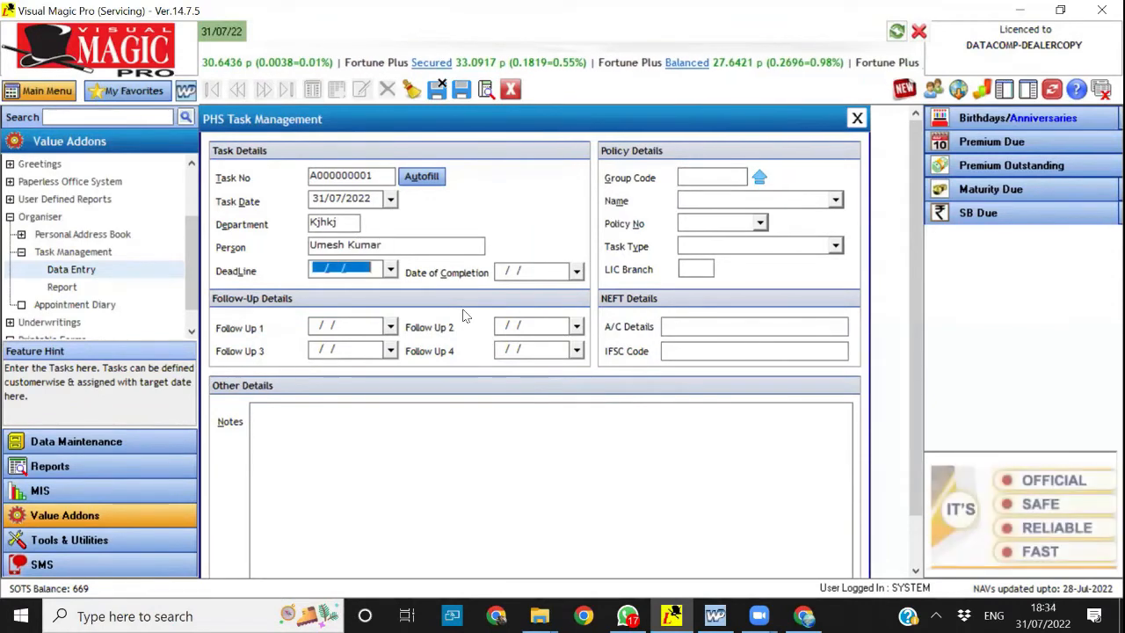
pyautogui.press('Tab')
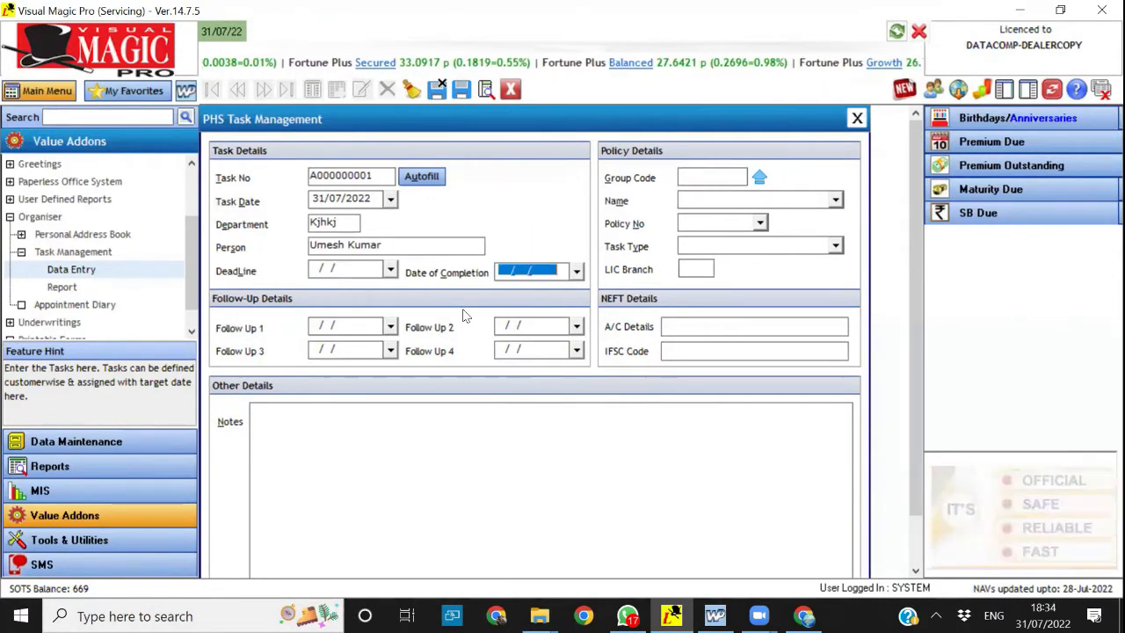
pyautogui.press('Tab')
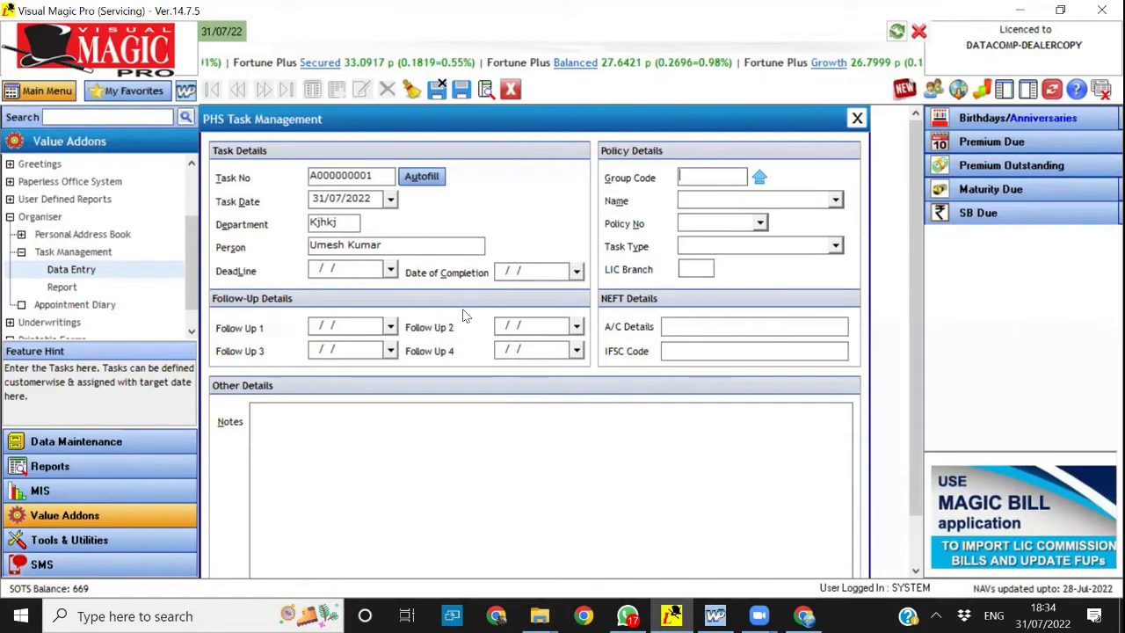
# Assign the task to a customer group from the group code list and select the member's second policy number
pyautogui.click(758, 176)
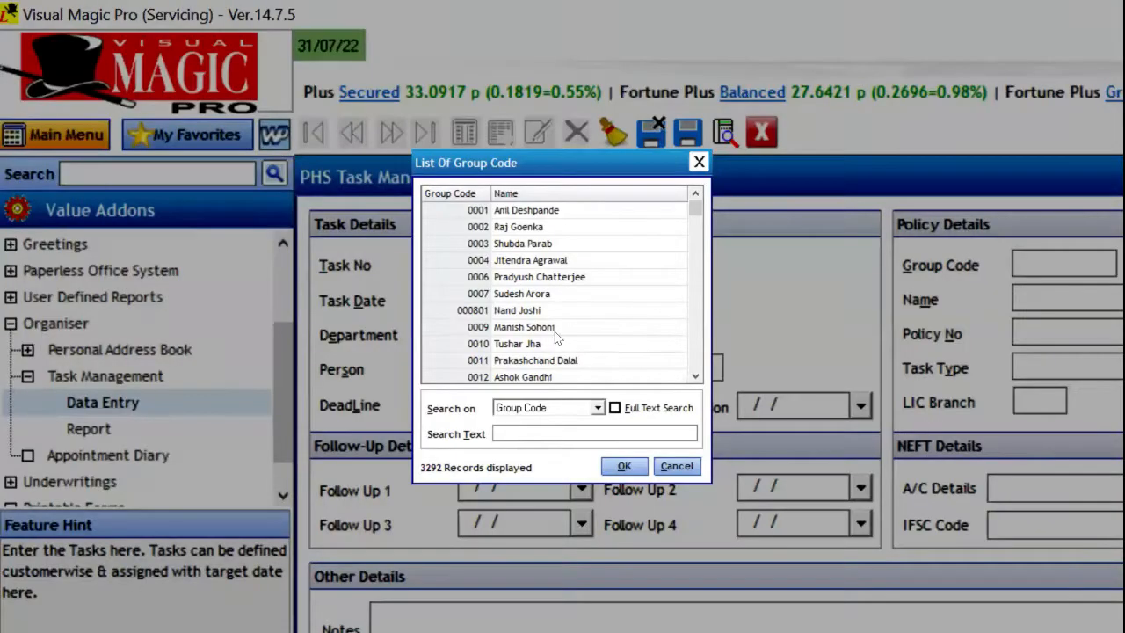
pyautogui.doubleClick(528, 311)
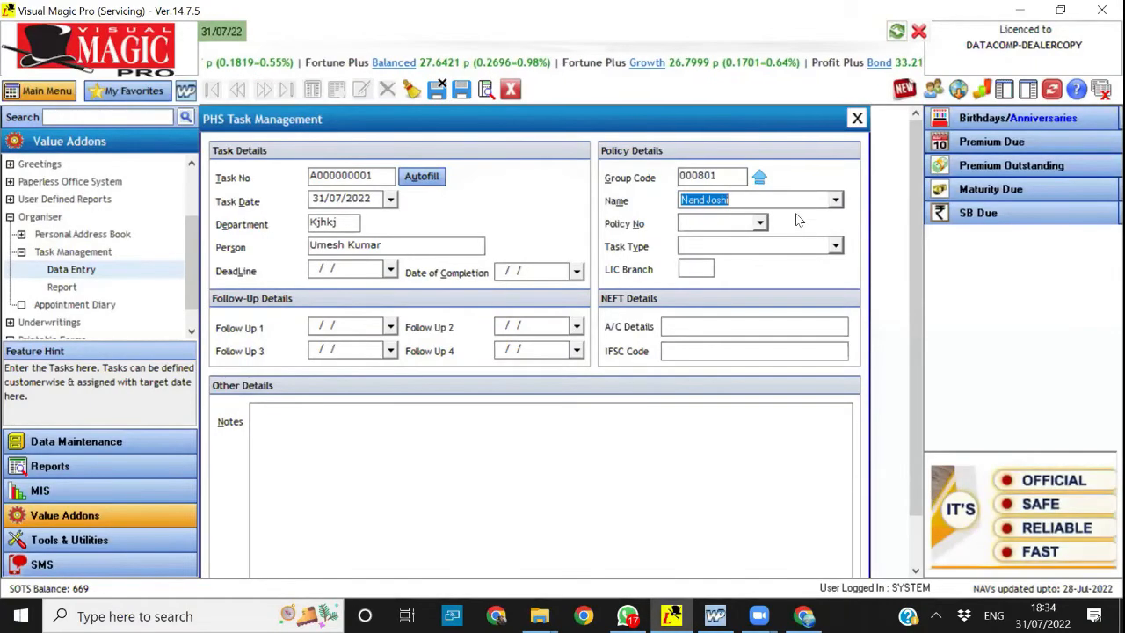
pyautogui.click(836, 199)
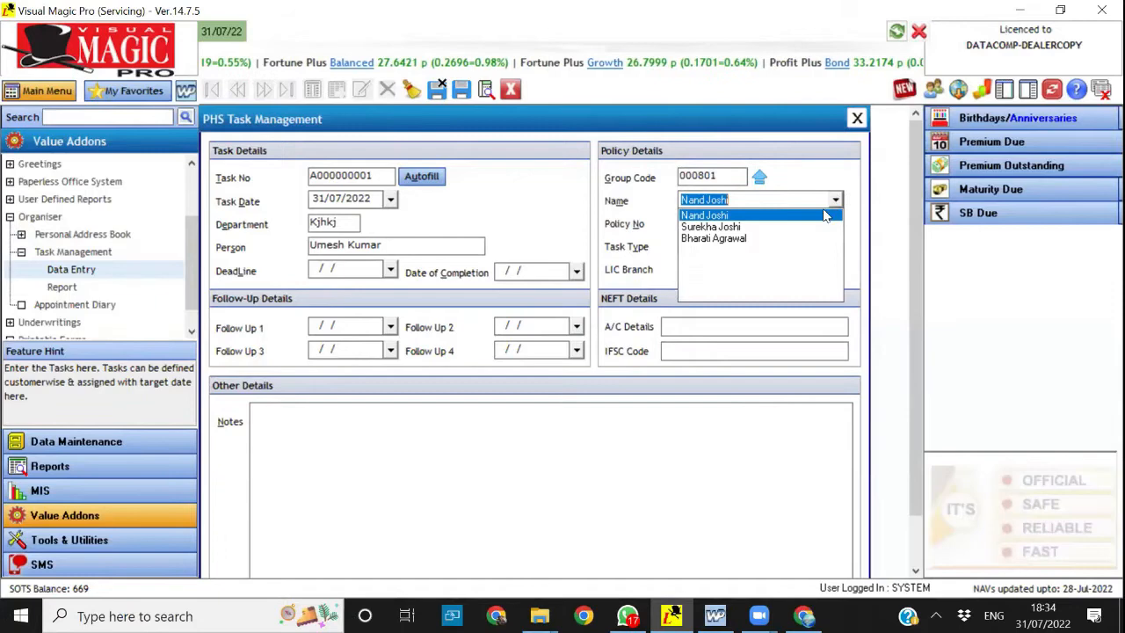
pyautogui.click(760, 220)
pyautogui.click(761, 224)
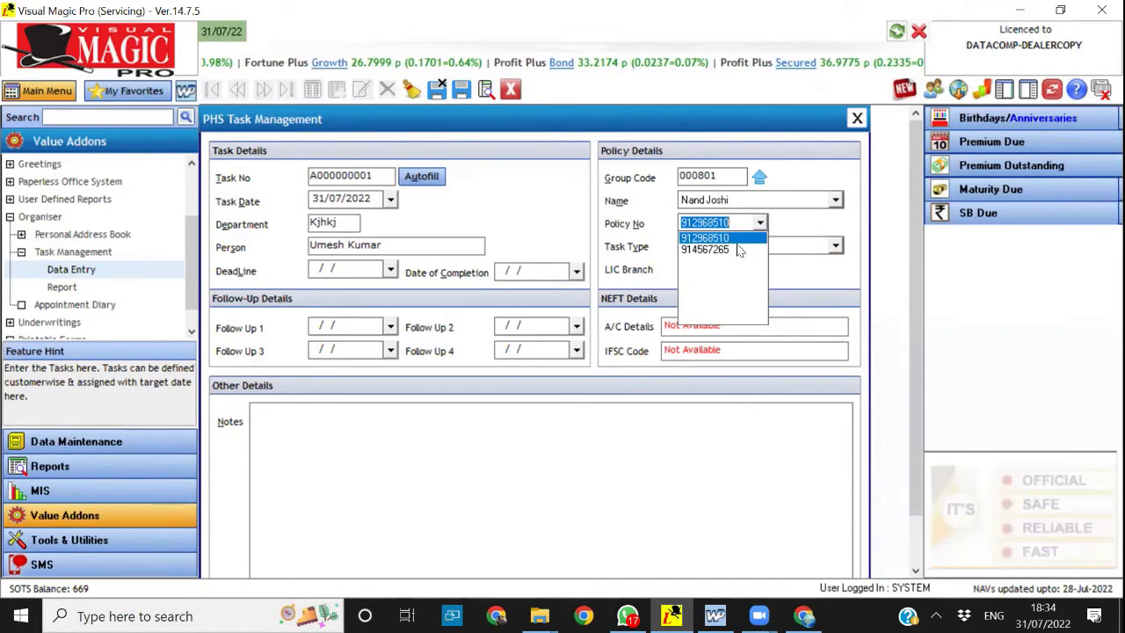
pyautogui.click(738, 249)
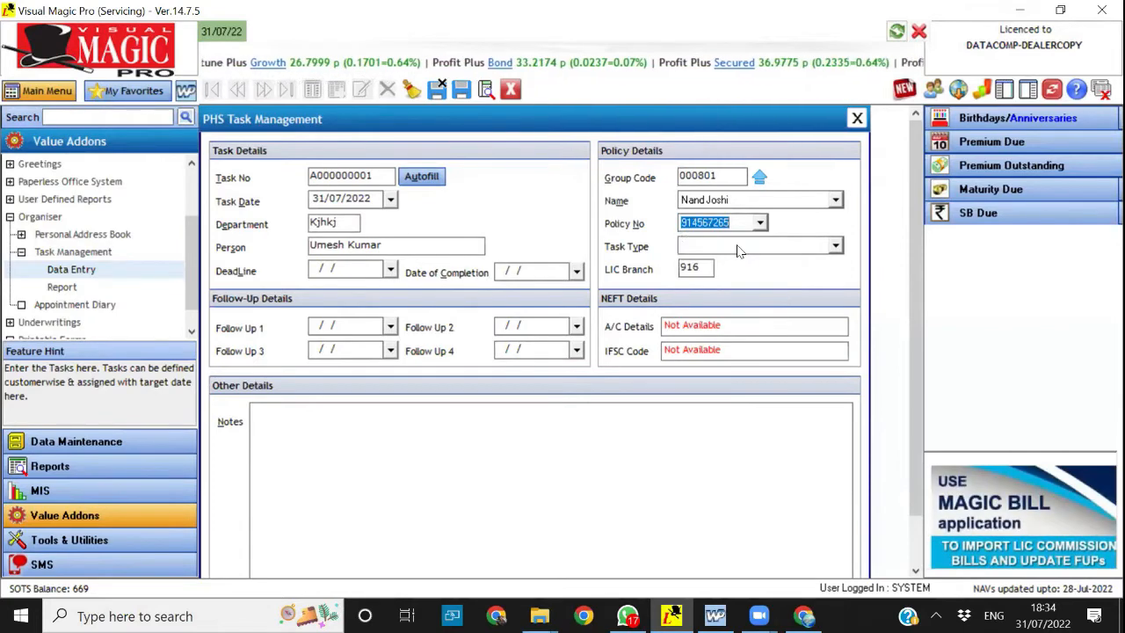
pyautogui.click(738, 249)
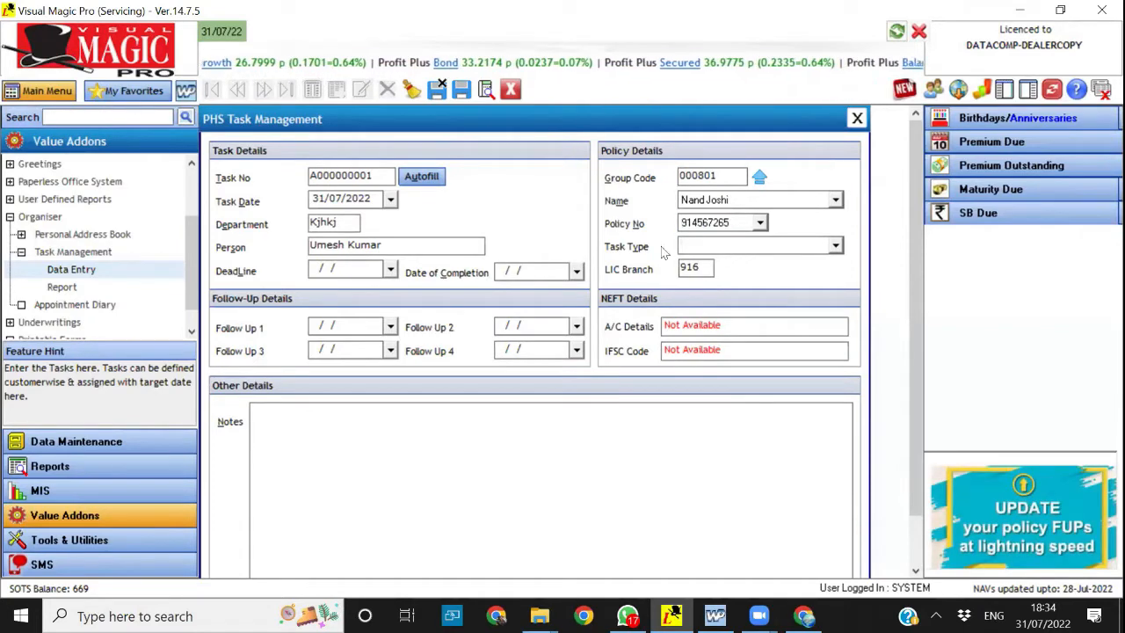
# Look through the task types available for the new task
pyautogui.click(836, 247)
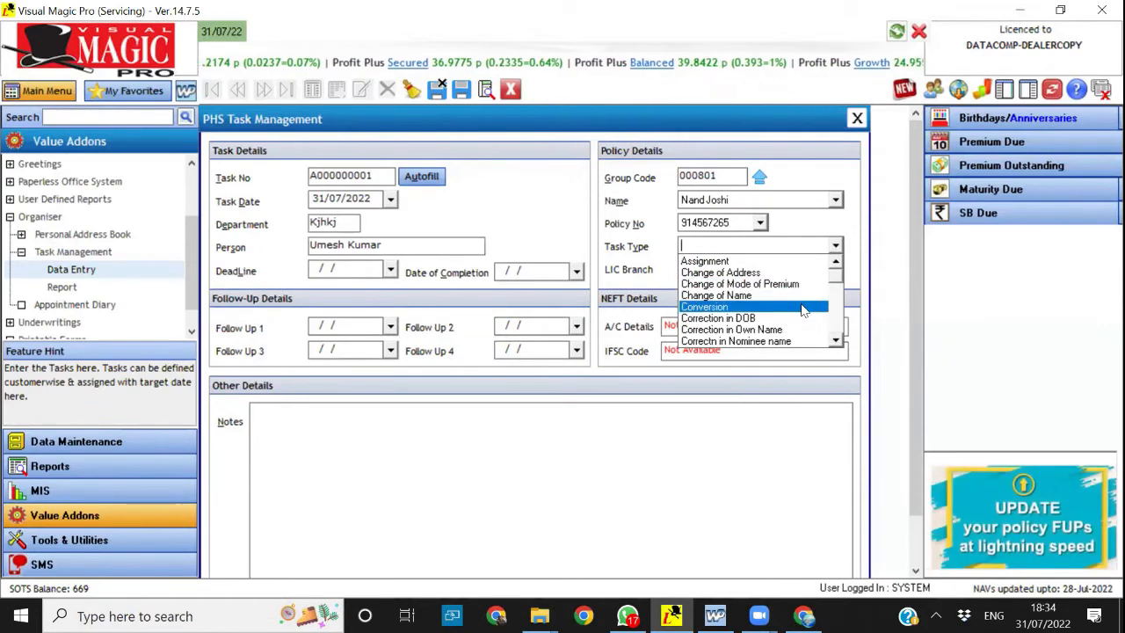
pyautogui.click(836, 342)
pyautogui.click(836, 343)
pyautogui.click(836, 343)
pyautogui.click(836, 343)
pyautogui.click(836, 343)
pyautogui.click(836, 342)
pyautogui.click(835, 342)
pyautogui.click(835, 343)
pyautogui.click(836, 343)
pyautogui.click(836, 343)
pyautogui.click(836, 343)
pyautogui.click(836, 343)
pyautogui.click(836, 342)
pyautogui.click(836, 343)
pyautogui.click(836, 343)
pyautogui.click(836, 343)
pyautogui.click(836, 342)
pyautogui.click(836, 343)
# Fill the task's notes with sample text and close the task form without saving the record
pyautogui.click(597, 440)
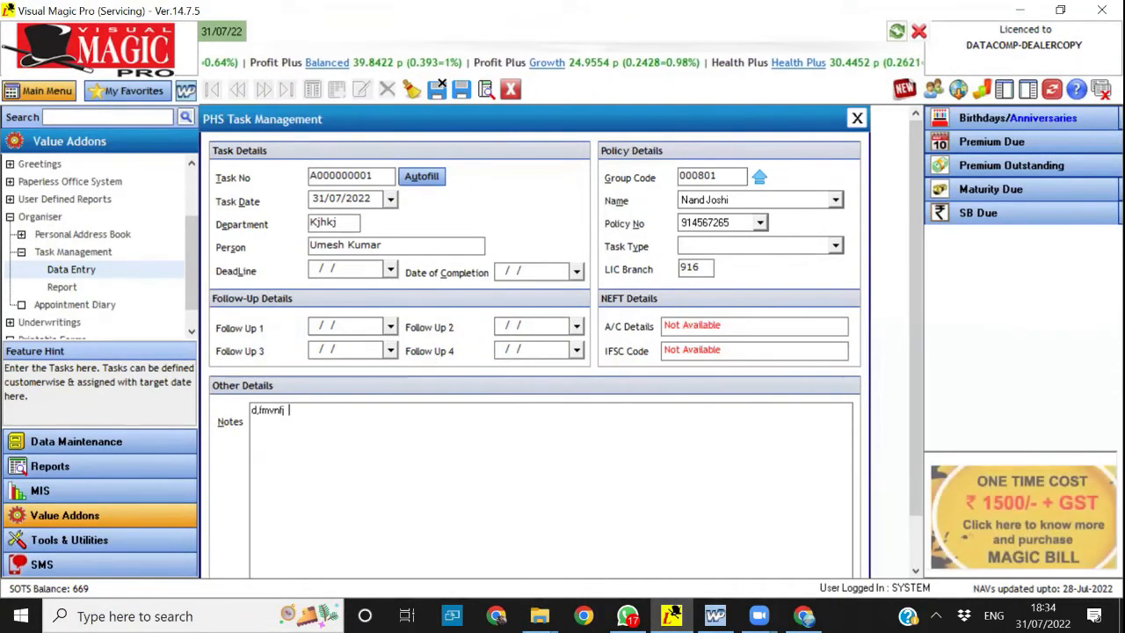
pyautogui.write('d,fmvnfj  jfjf fdk fjk fief ie efi oej ijejef jef jief jie jr ok lkef lkef lk lkef')
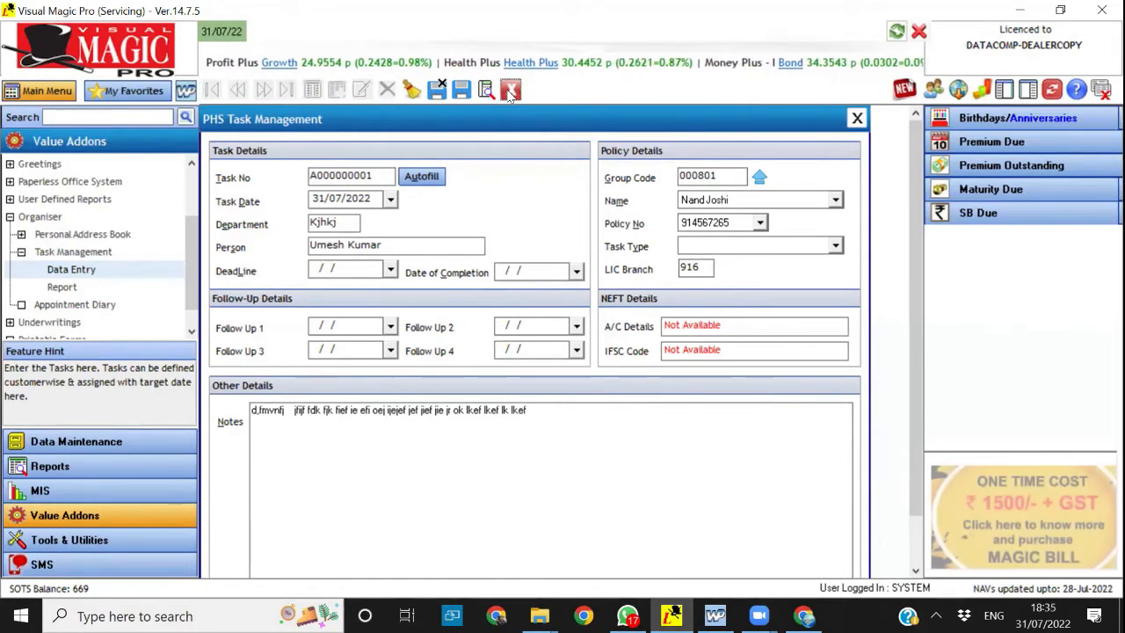
pyautogui.click(510, 92)
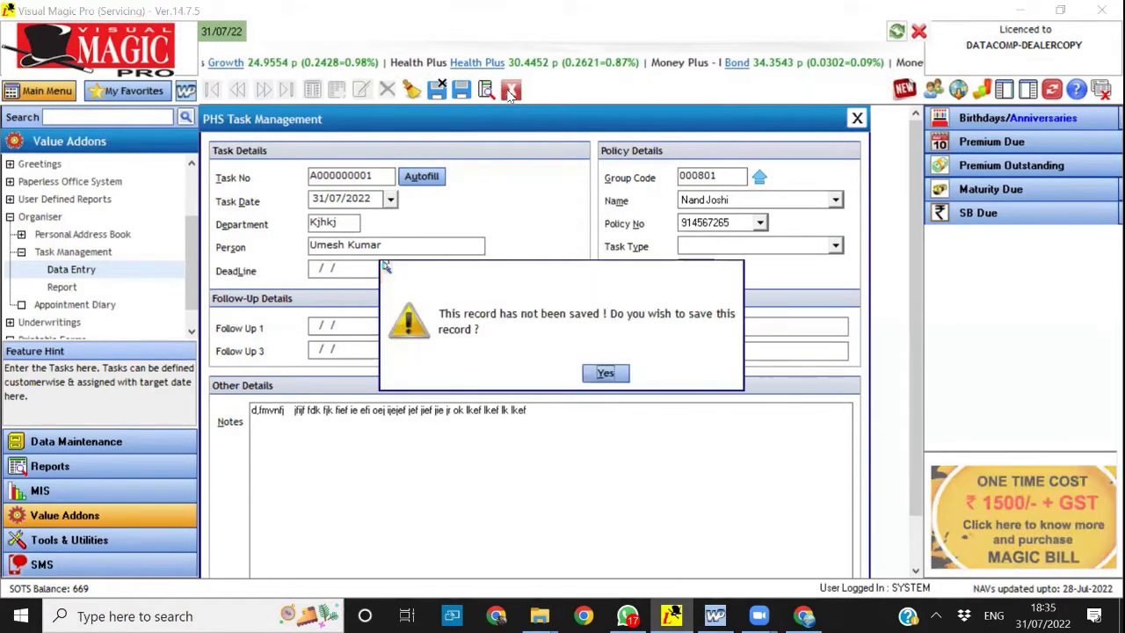
pyautogui.click(659, 375)
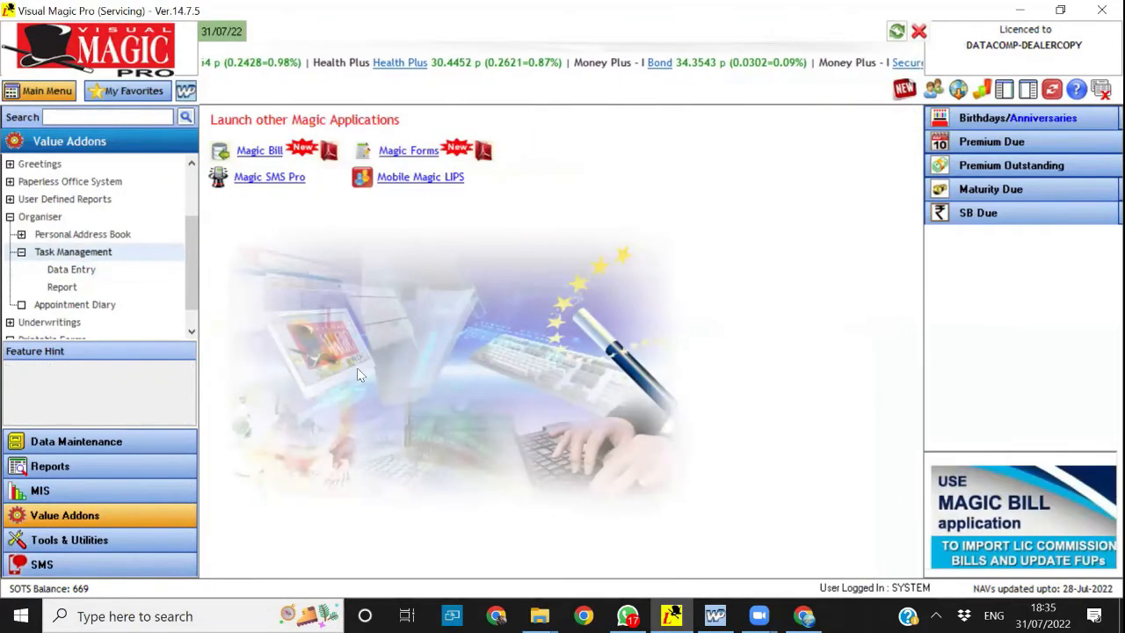
# Collapse the Organiser group, open the NAV Downloads form and circle the date up to which NAVs are updated
pyautogui.click(10, 216)
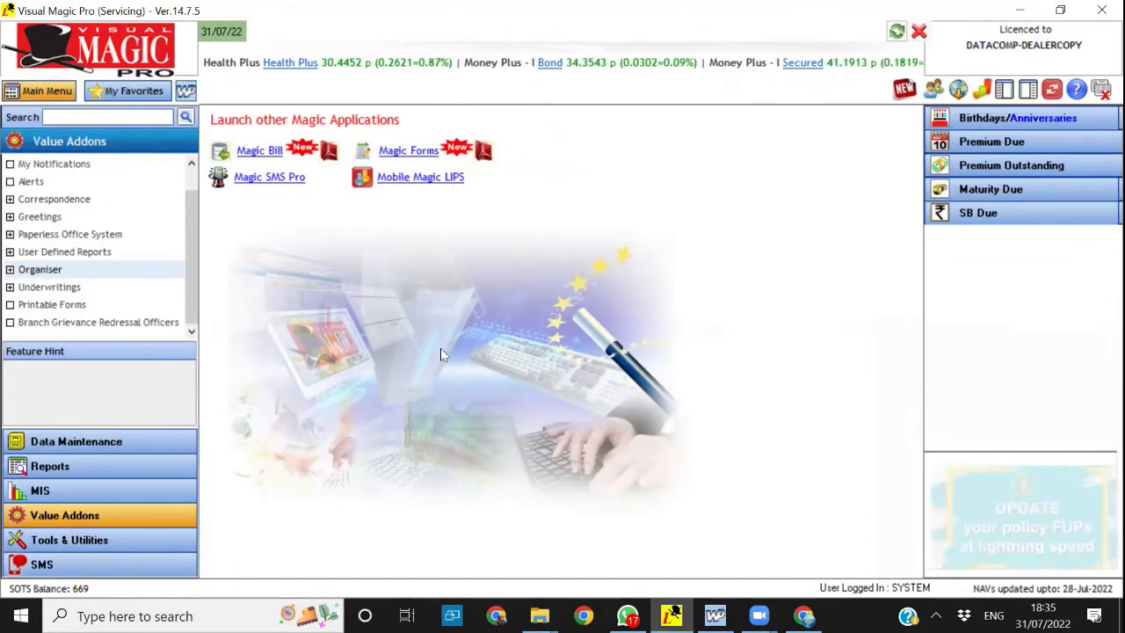
pyautogui.click(959, 90)
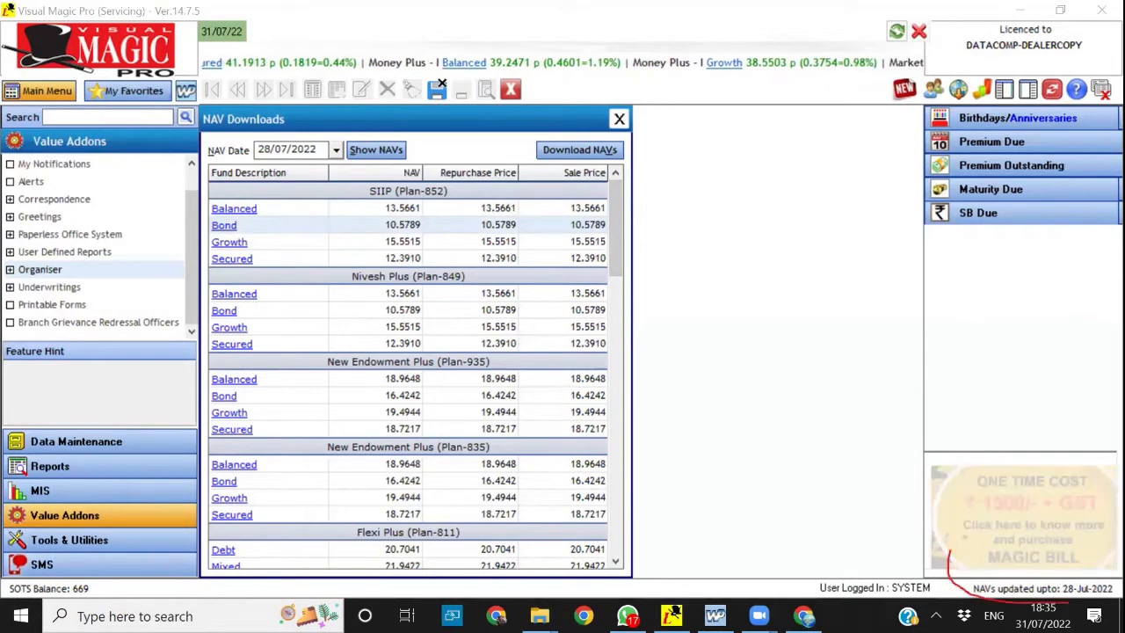
pyautogui.moveTo(1055, 602)
pyautogui.mouseDown()
pyautogui.moveTo(1106, 554)
pyautogui.moveTo(974, 583)
pyautogui.mouseUp()
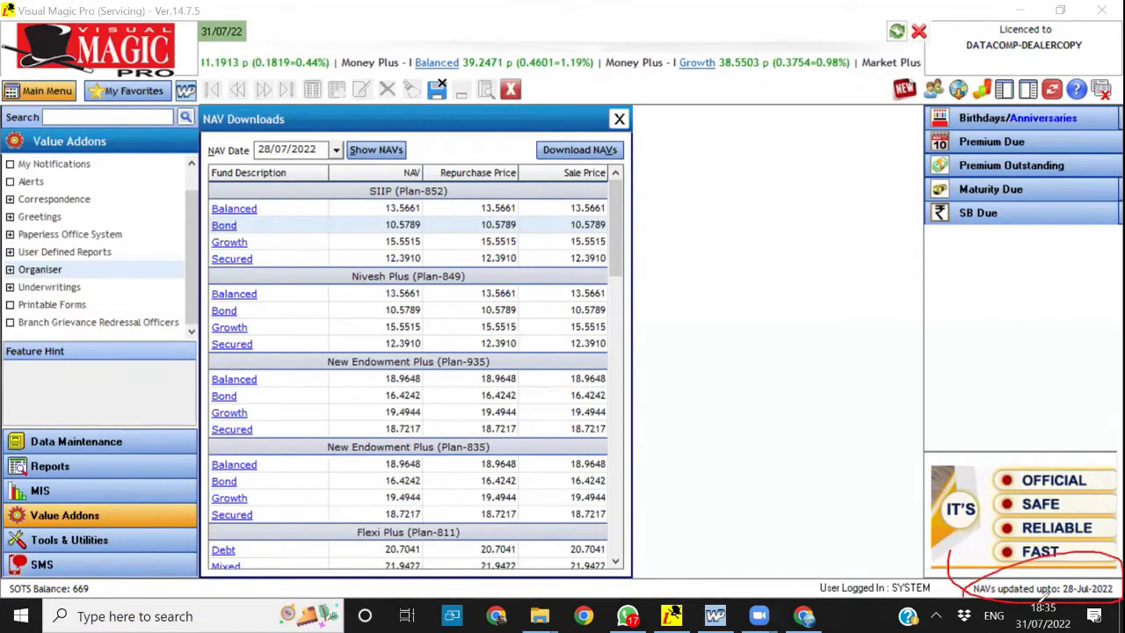
pyautogui.moveTo(1079, 605)
pyautogui.mouseDown()
pyautogui.moveTo(1090, 603)
pyautogui.moveTo(1087, 542)
pyautogui.moveTo(944, 582)
pyautogui.mouseUp()
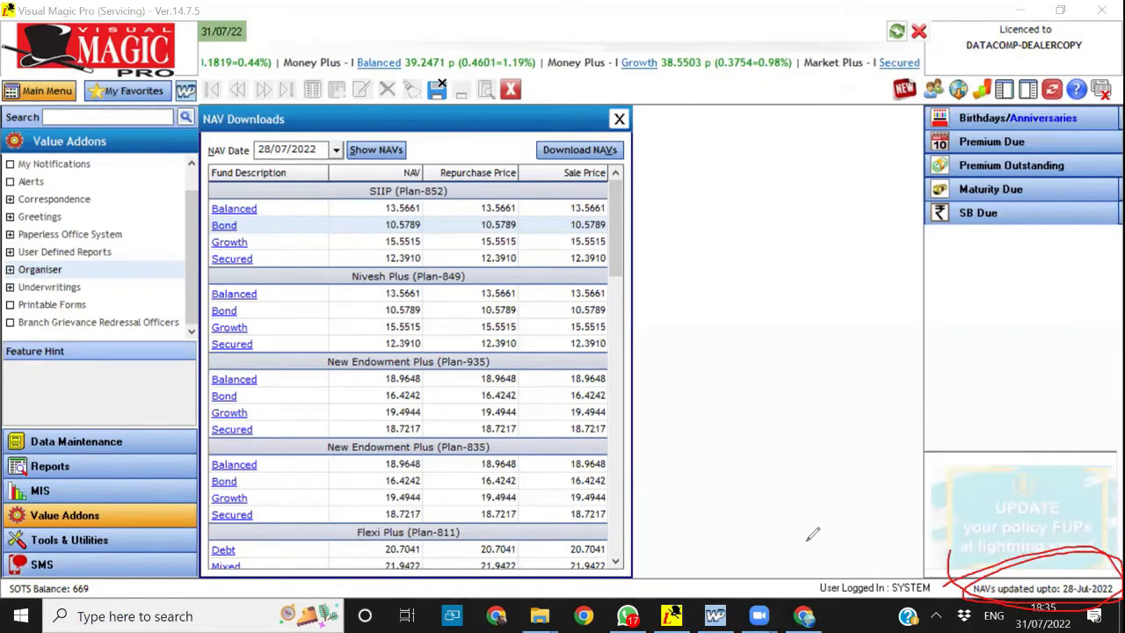
pyautogui.press('Escape')
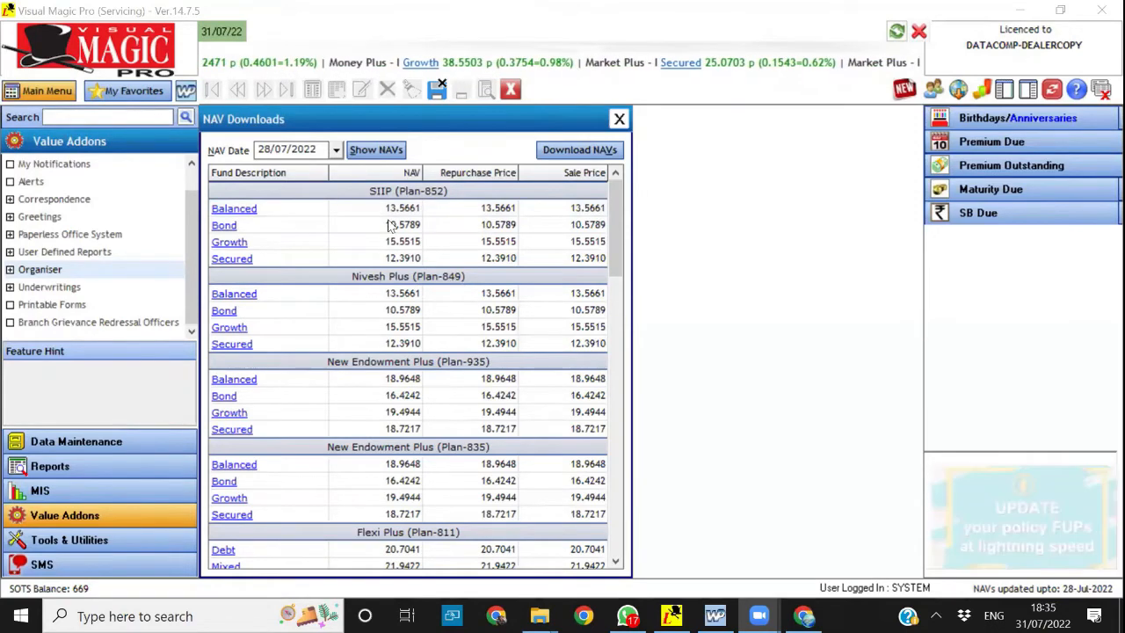
# View the SIIP Growth fund's performance, mark its 52-week high and low dates and NAVs, and clear the markings
pyautogui.click(231, 242)
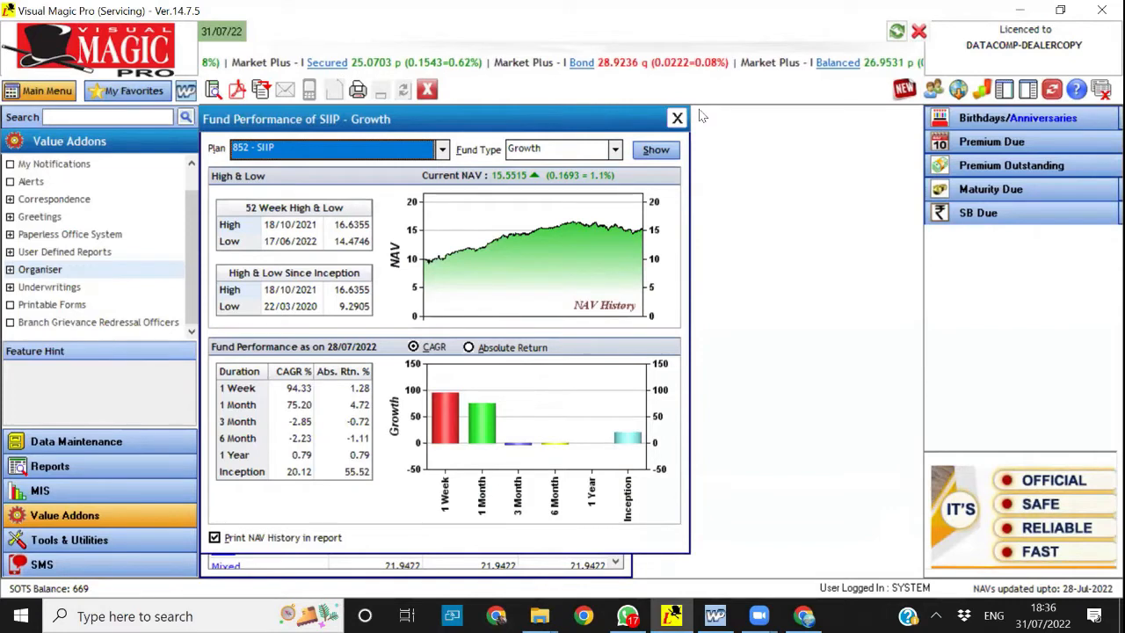
pyautogui.moveTo(223, 194)
pyautogui.mouseDown()
pyautogui.moveTo(216, 260)
pyautogui.moveTo(342, 253)
pyautogui.moveTo(394, 236)
pyautogui.moveTo(370, 173)
pyautogui.moveTo(314, 167)
pyautogui.moveTo(238, 185)
pyautogui.mouseUp()
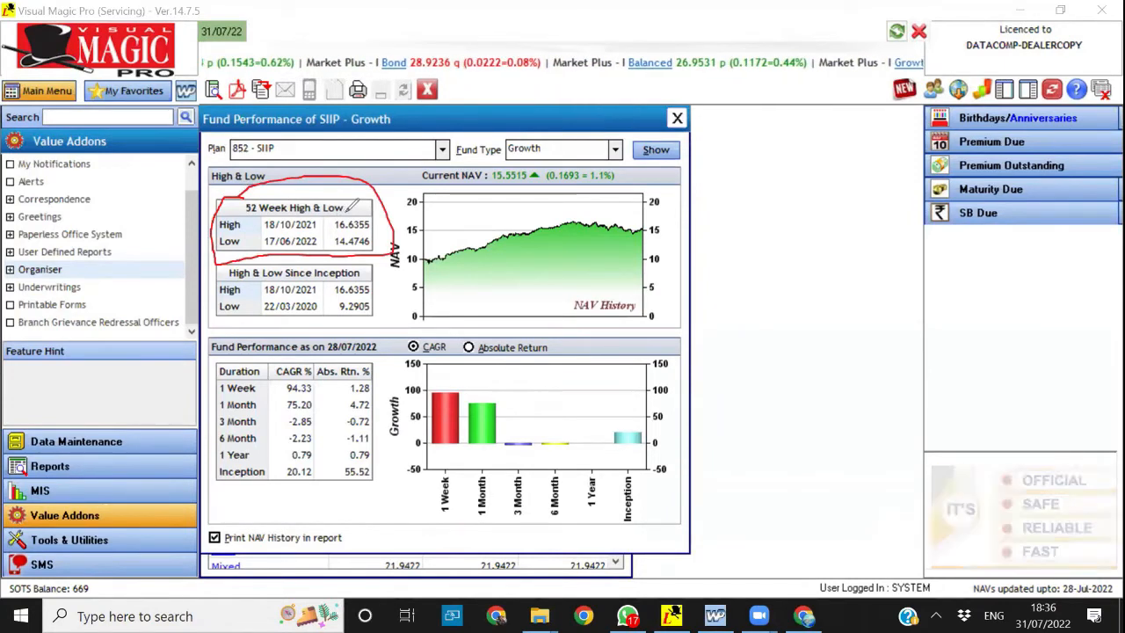
pyautogui.moveTo(333, 225)
pyautogui.mouseDown()
pyautogui.moveTo(344, 234)
pyautogui.moveTo(371, 220)
pyautogui.mouseUp()
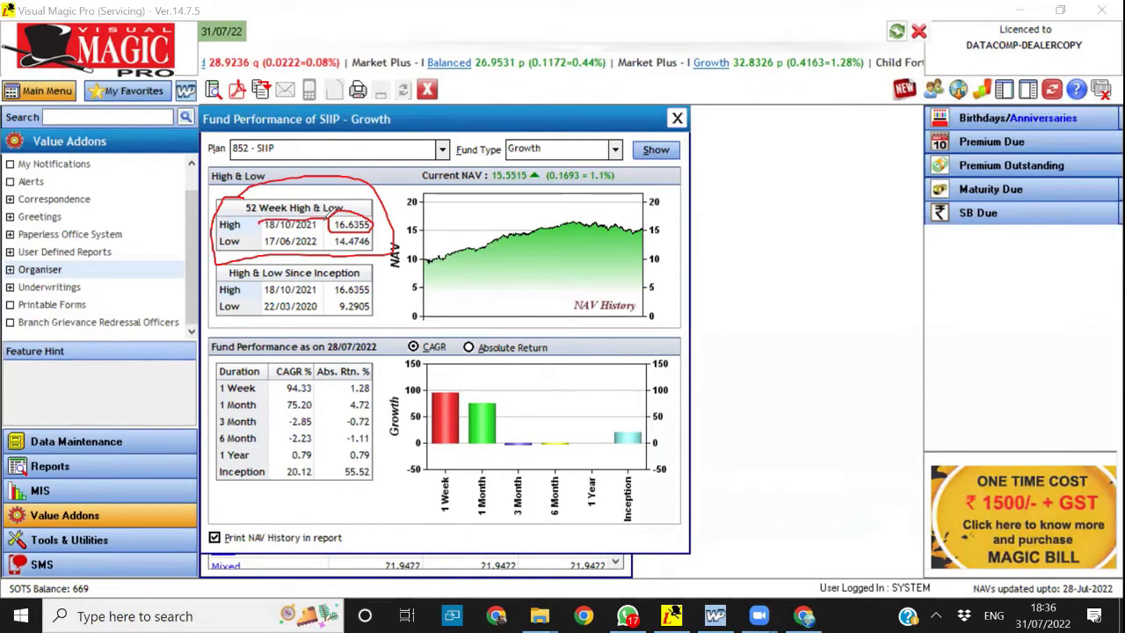
pyautogui.moveTo(258, 232); pyautogui.dragTo(259, 223)
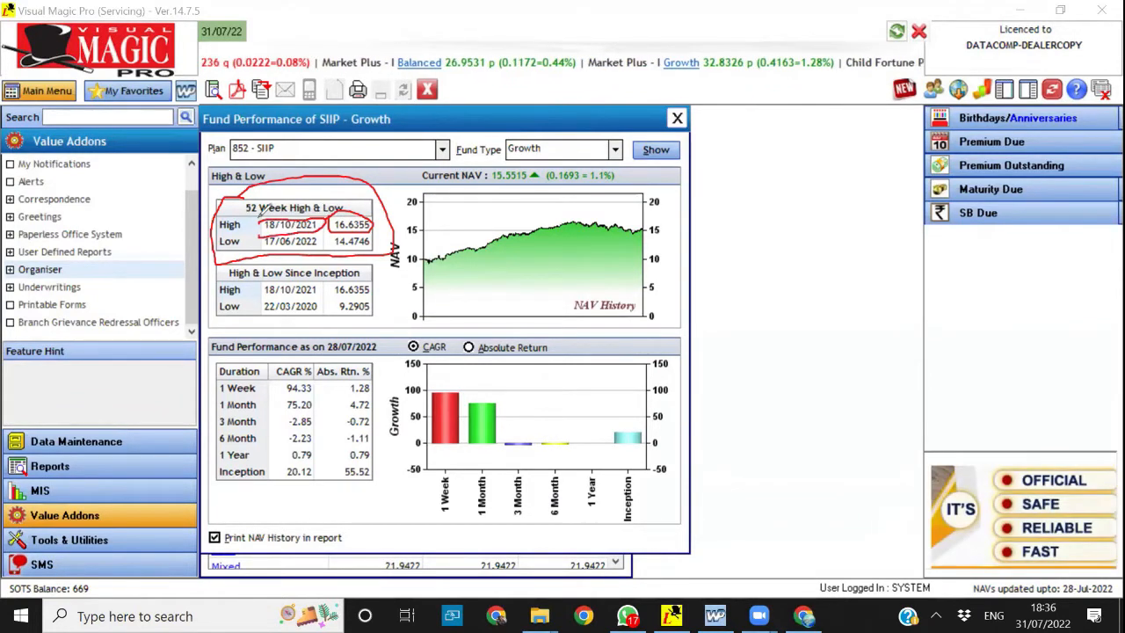
pyautogui.moveTo(260, 230)
pyautogui.mouseDown()
pyautogui.moveTo(268, 249)
pyautogui.moveTo(299, 250)
pyautogui.moveTo(319, 243)
pyautogui.moveTo(325, 221)
pyautogui.moveTo(341, 251)
pyautogui.moveTo(364, 254)
pyautogui.moveTo(385, 241)
pyautogui.moveTo(383, 226)
pyautogui.mouseUp()
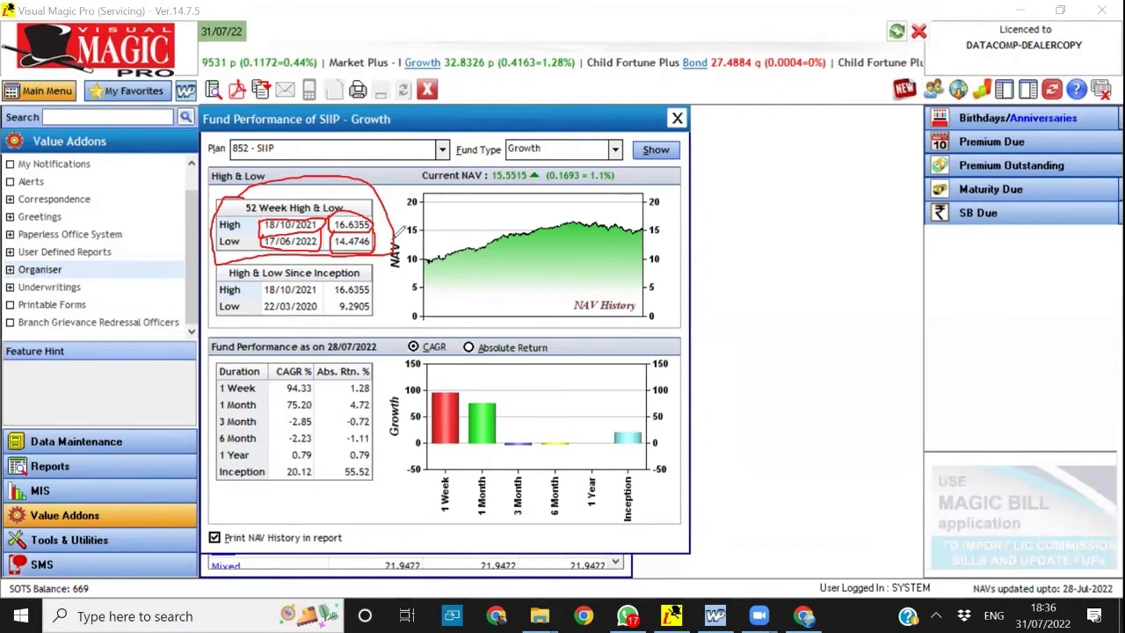
pyautogui.click(982, 490)
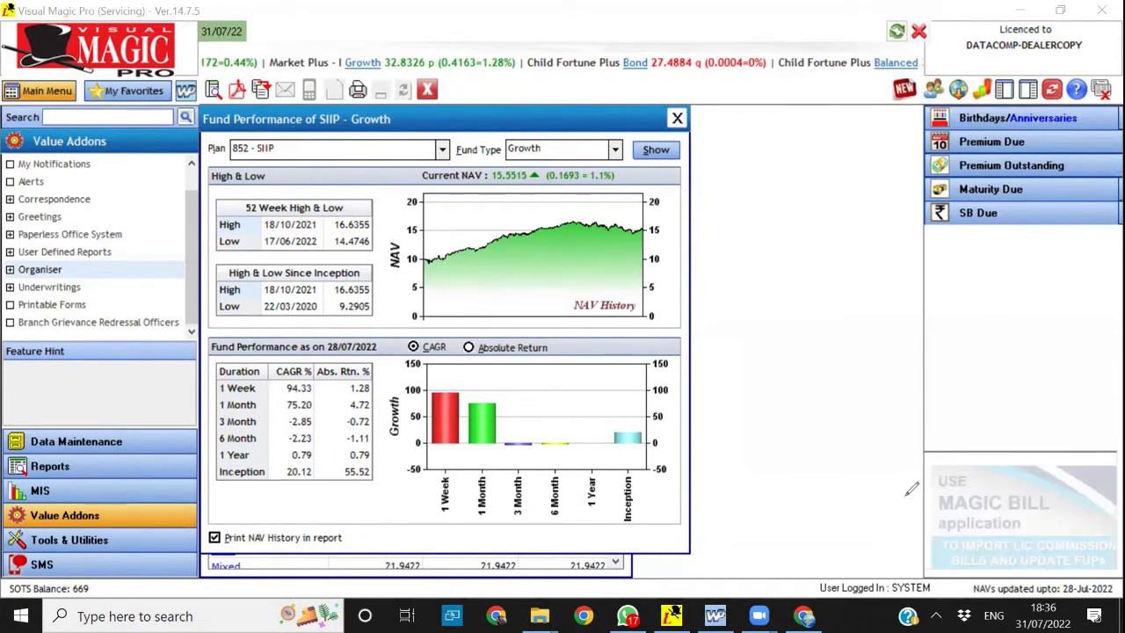
pyautogui.click(906, 496)
# Generate the SIIP Growth NAV history report as a PDF, review its first page, and close the report and the performance form
pyautogui.click(237, 90)
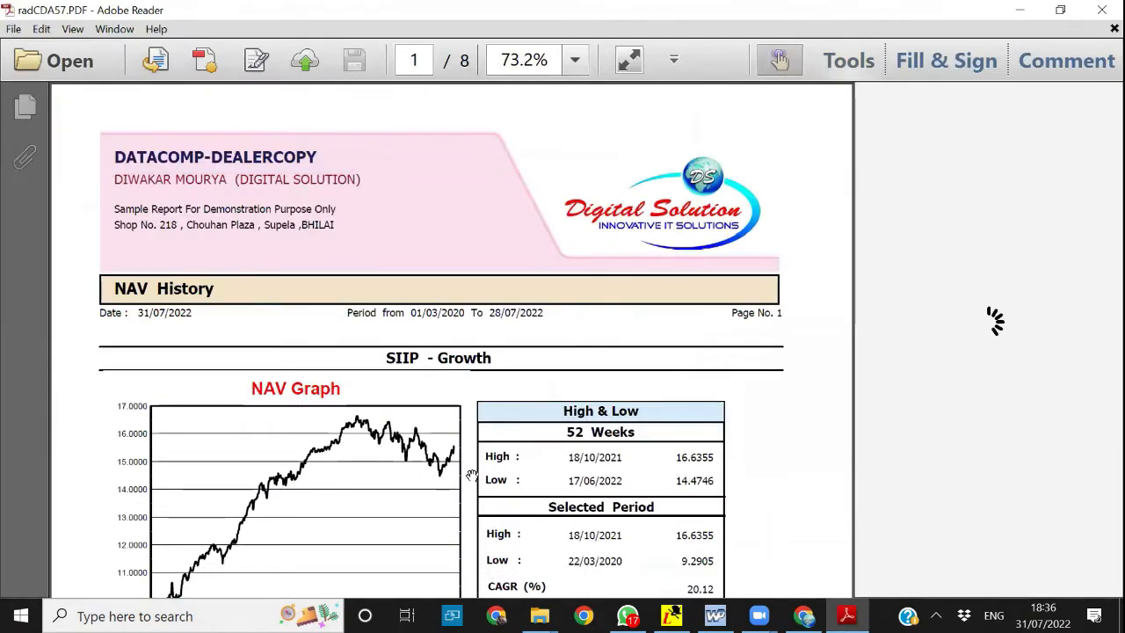
pyautogui.scroll(-2, 422, 513)
pyautogui.scroll(-5, 413, 511)
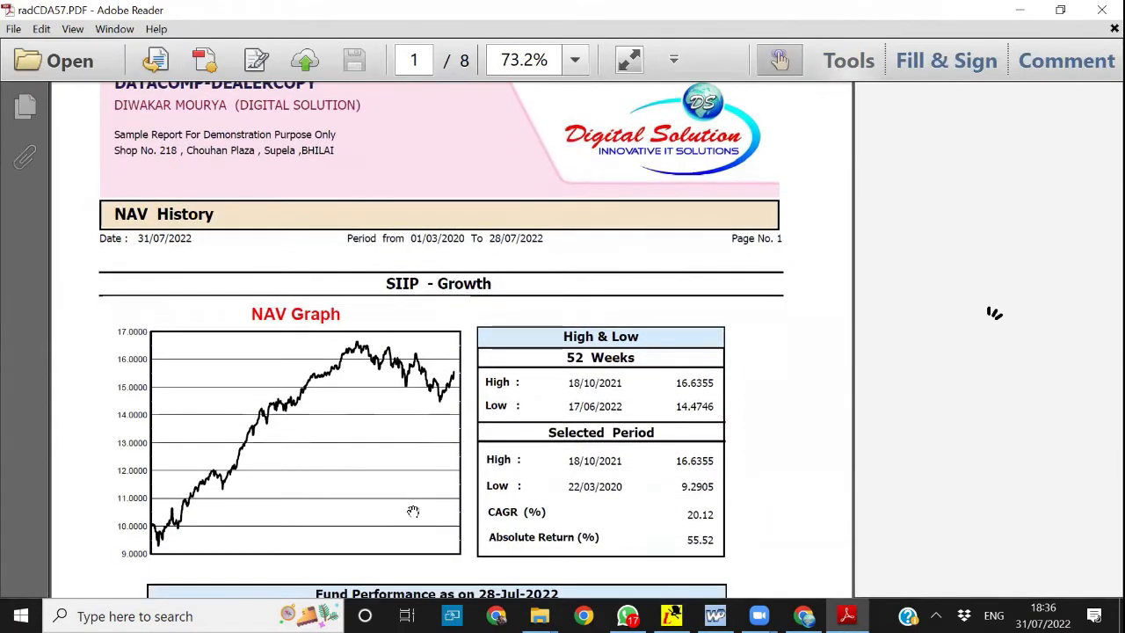
pyautogui.scroll(-4, 413, 512)
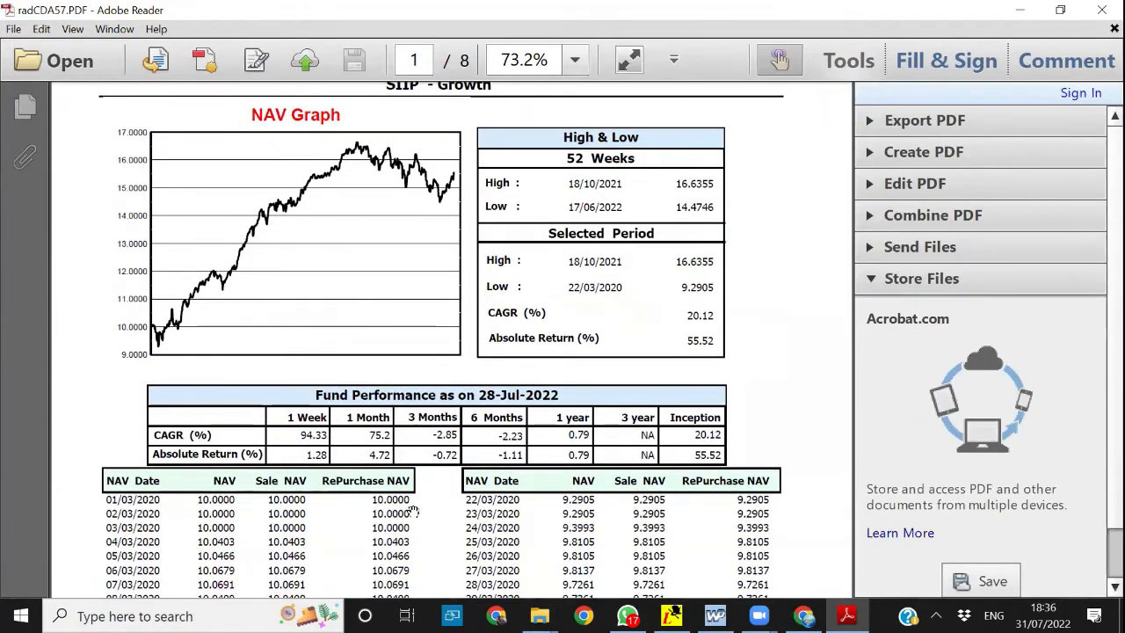
pyautogui.scroll(5, 413, 512)
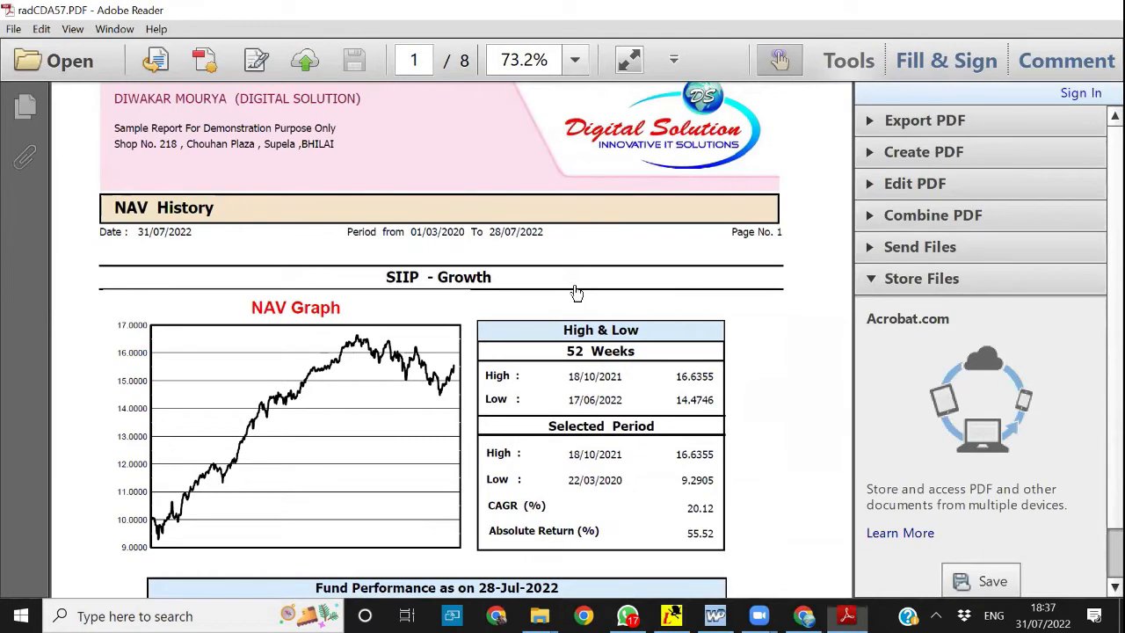
pyautogui.hotkey('alt', 'F4')
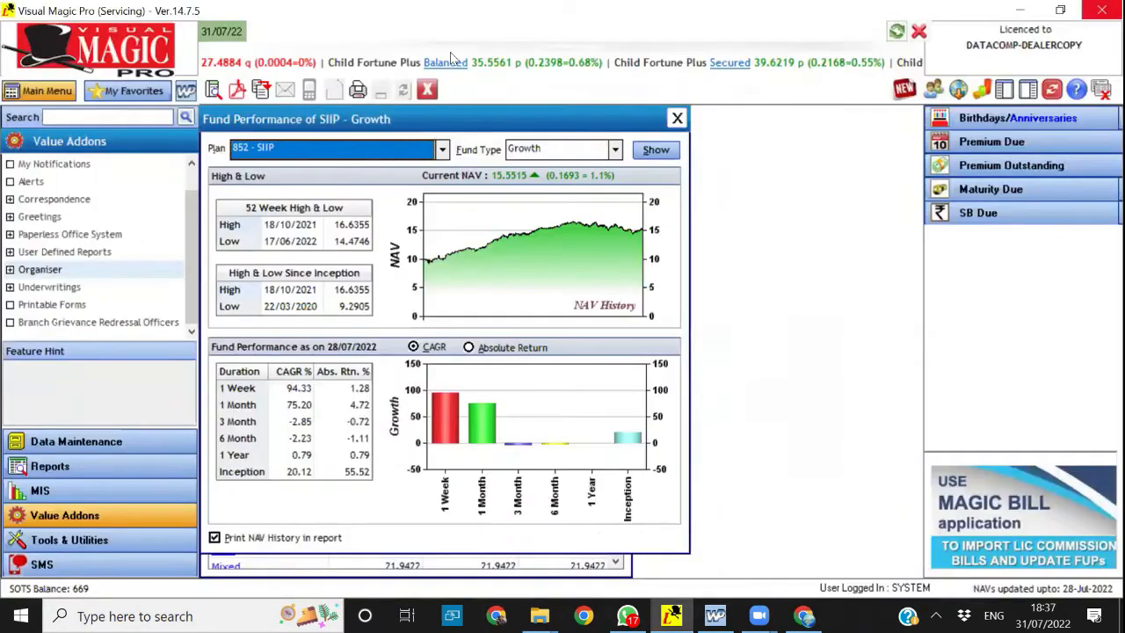
pyautogui.click(677, 119)
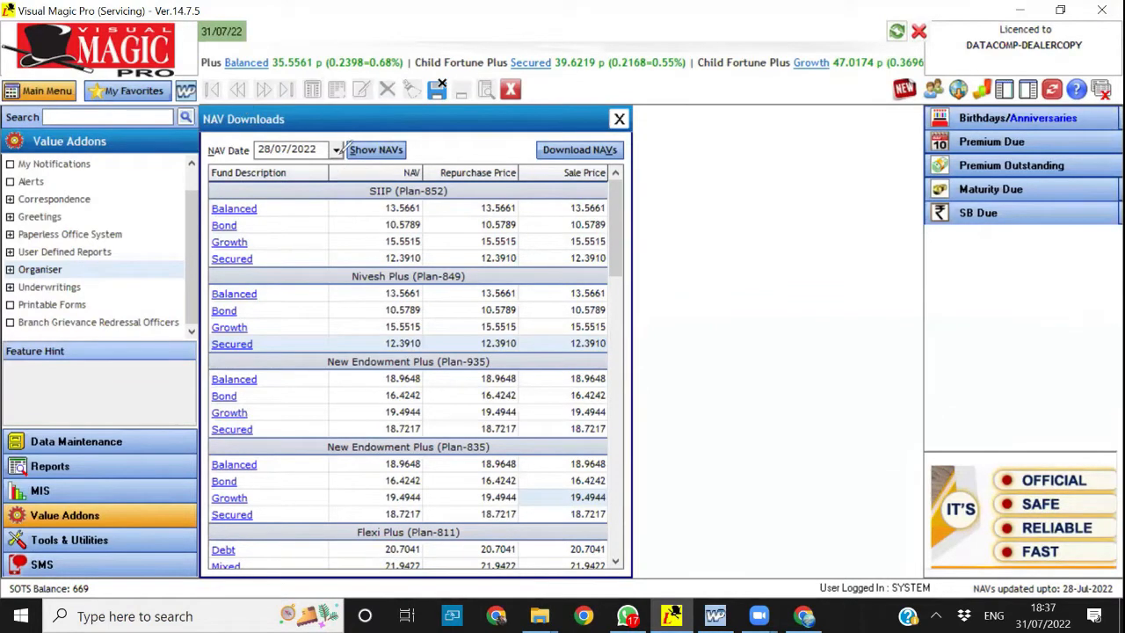
# Show the NAVs for 28/07/2015, look through the plans' fund values and close the NAV Downloads form
pyautogui.moveTo(257, 125)
pyautogui.mouseDown()
pyautogui.moveTo(304, 118)
pyautogui.moveTo(244, 123)
pyautogui.mouseUp()
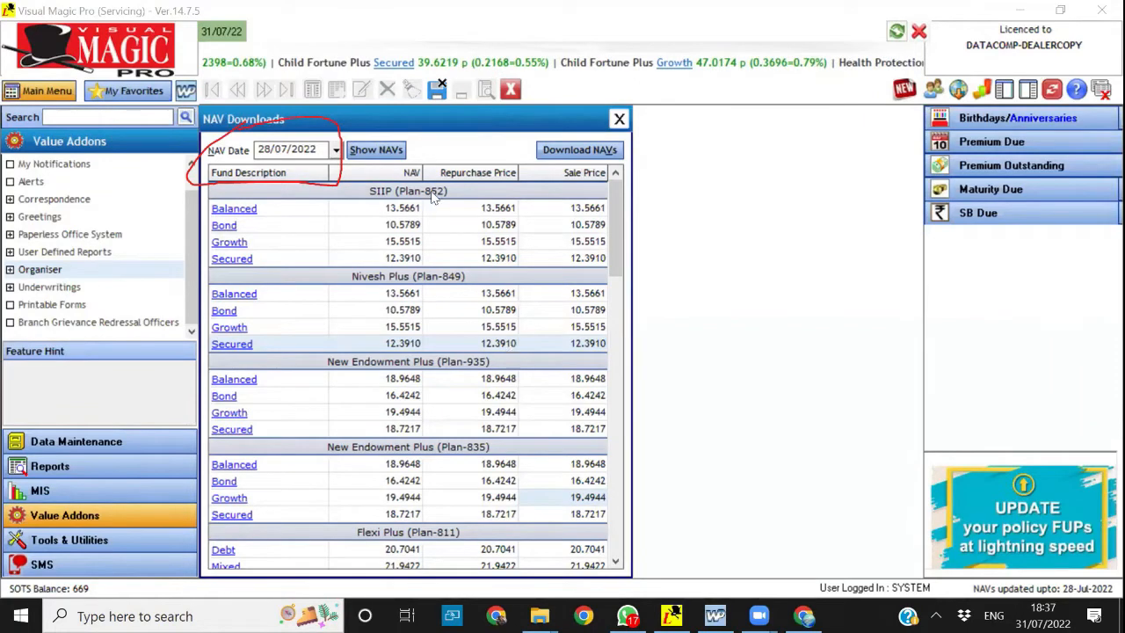
pyautogui.click(321, 148)
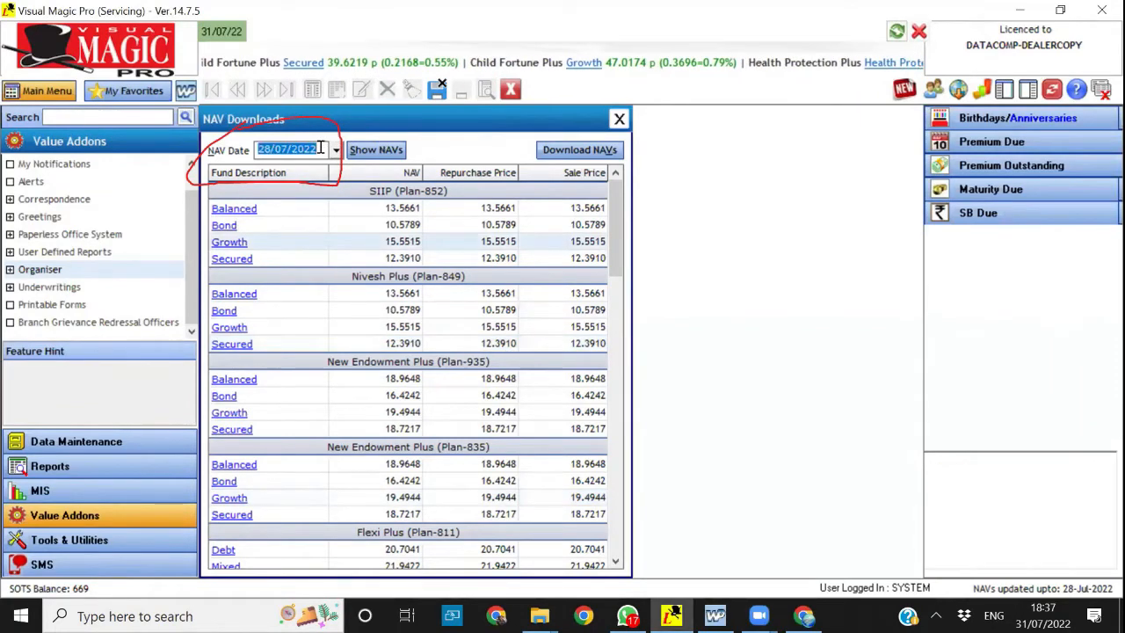
pyautogui.click(312, 150)
pyautogui.moveTo(309, 149); pyautogui.dragTo(306, 149)
pyautogui.write('15')
pyautogui.click(387, 151)
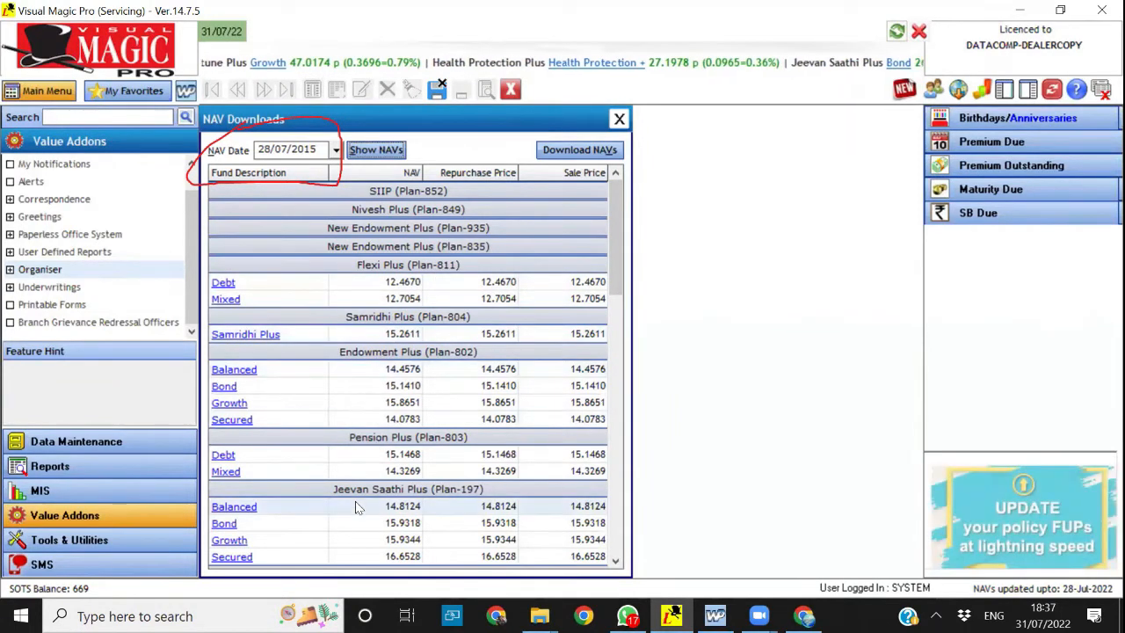
pyautogui.moveTo(609, 255); pyautogui.dragTo(620, 325)
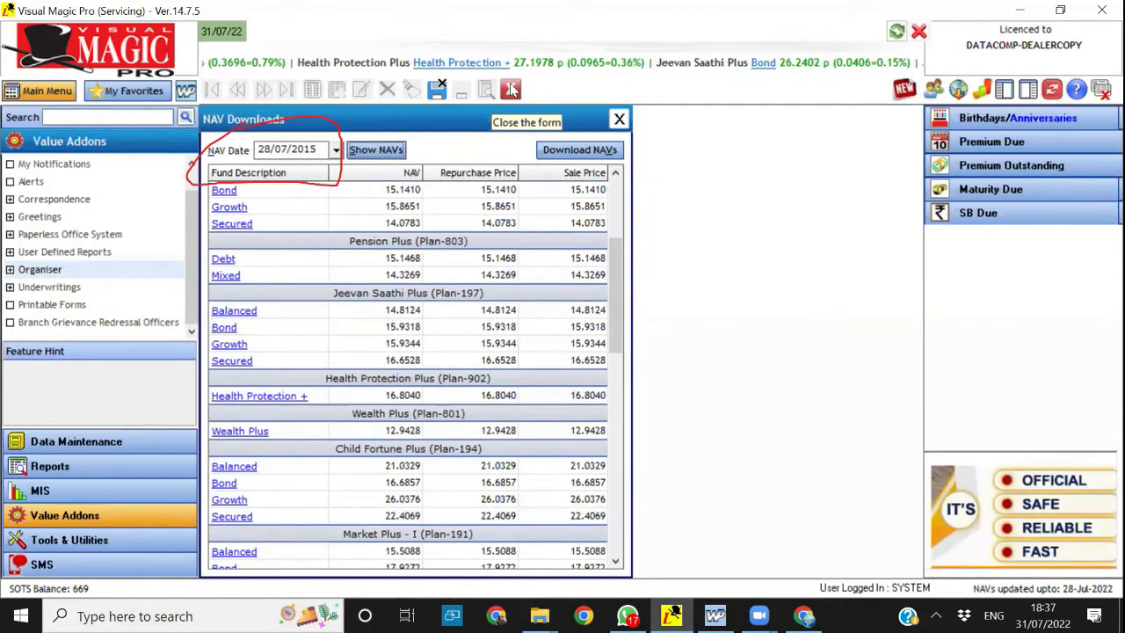
pyautogui.click(512, 89)
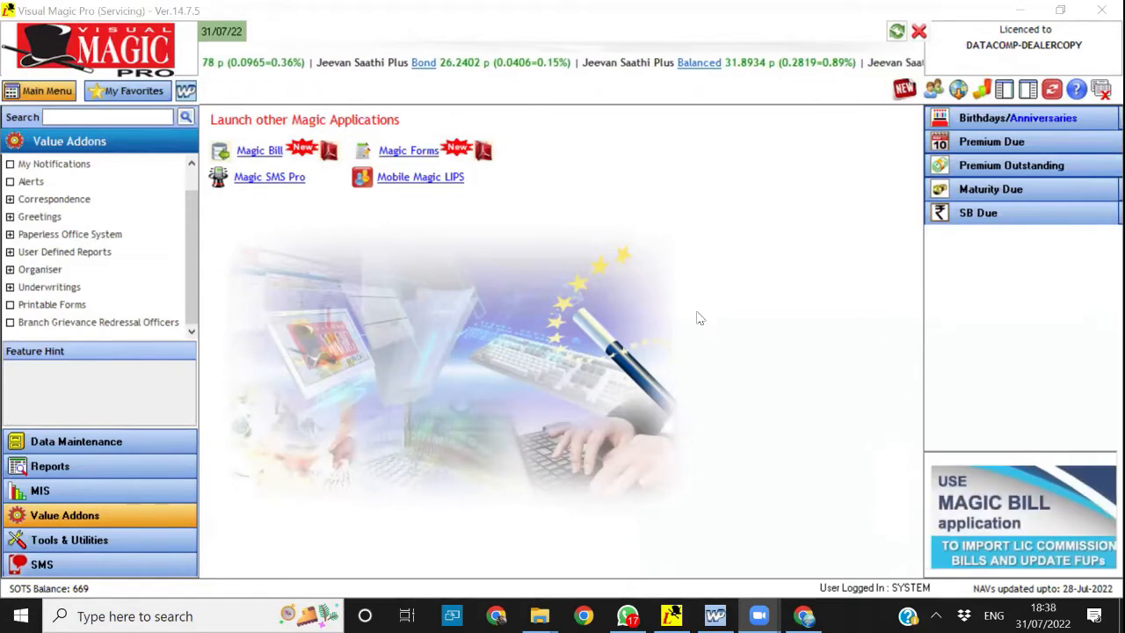
# Preview the premium intimation SMS for the first customer in the Premium Due list and close it without sending
pyautogui.click(88, 567)
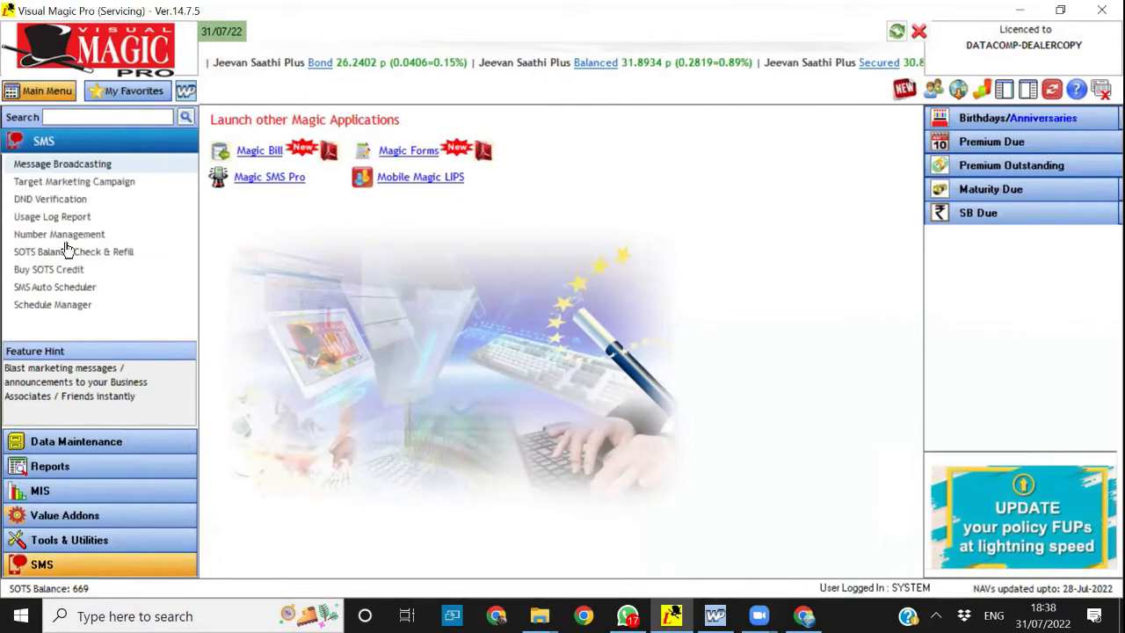
pyautogui.click(1012, 145)
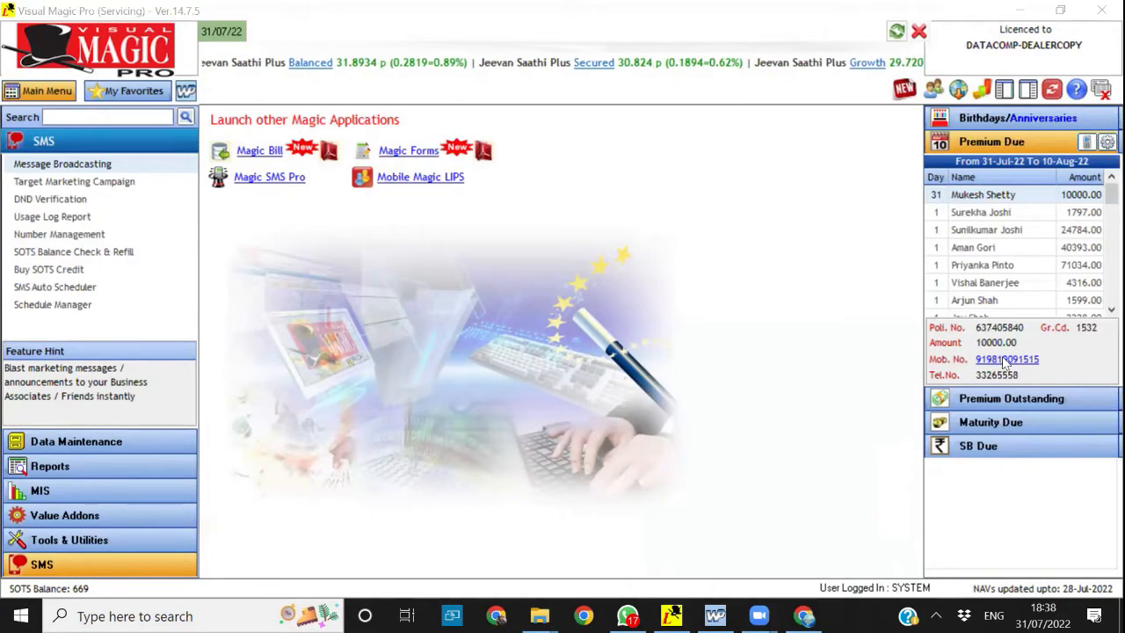
pyautogui.click(1005, 360)
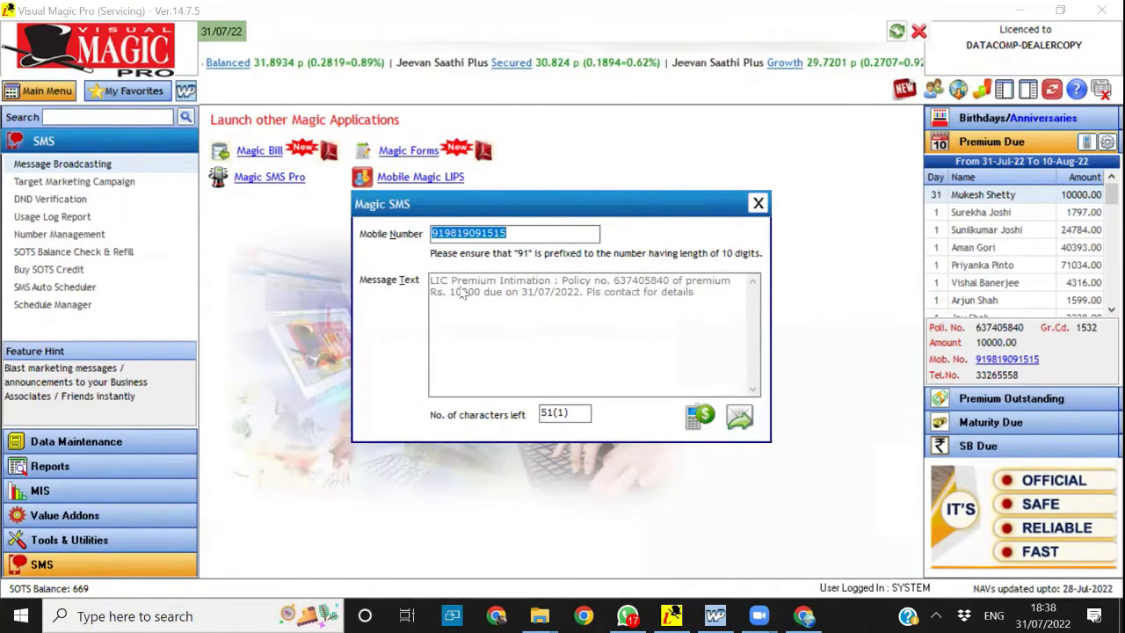
pyautogui.click(447, 284)
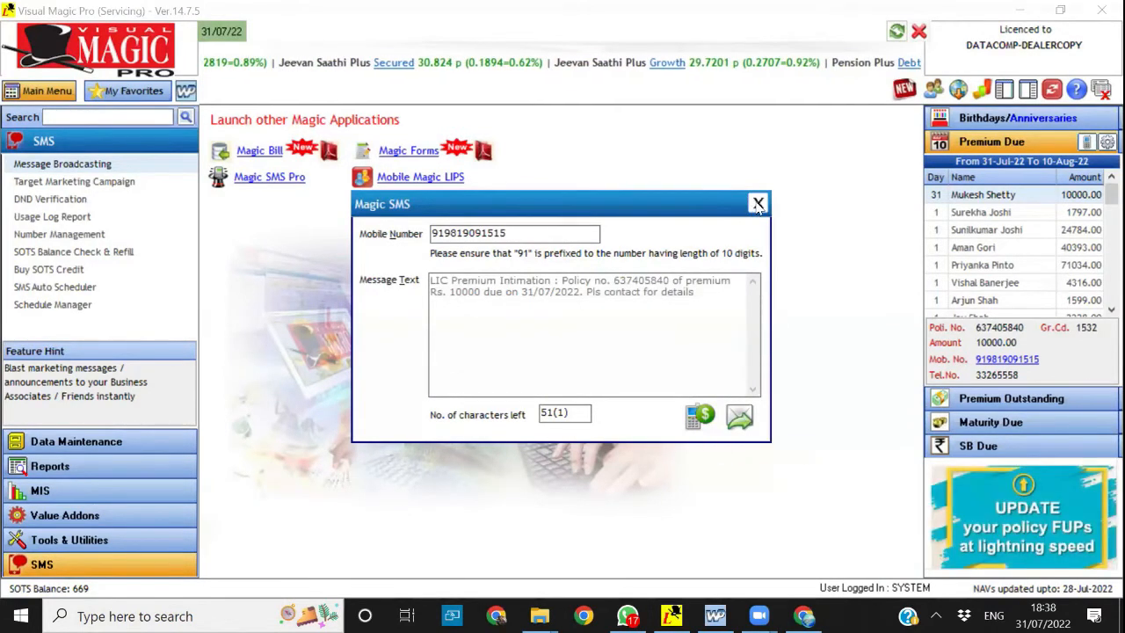
pyautogui.click(741, 420)
# Look through the features offered under Value Addons and Tools & Utilities
pyautogui.click(106, 518)
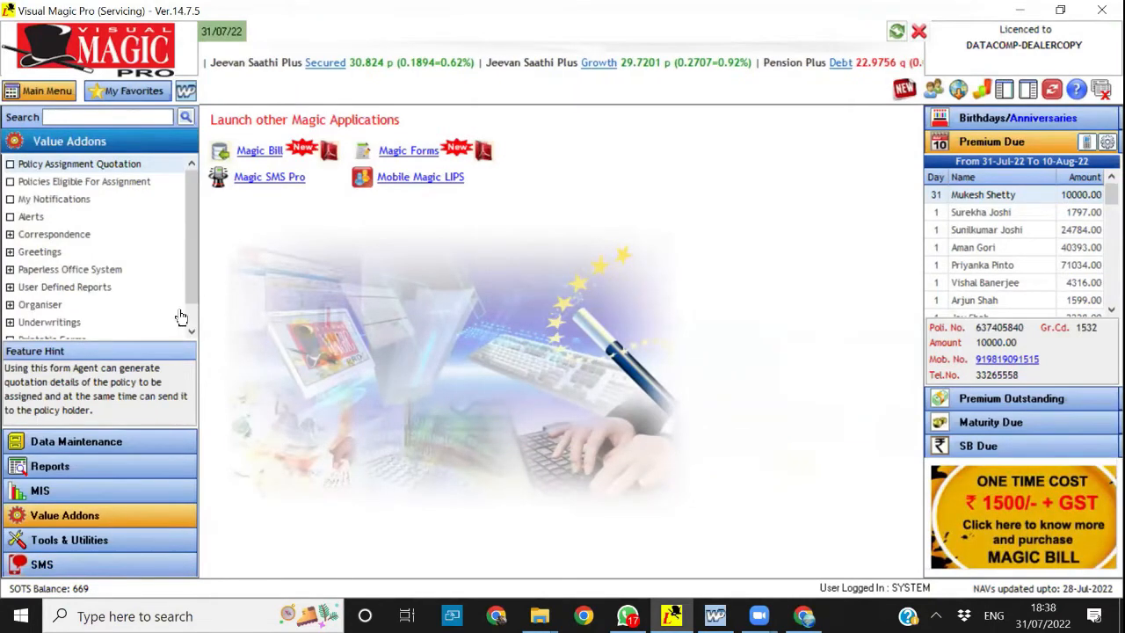
pyautogui.click(190, 320)
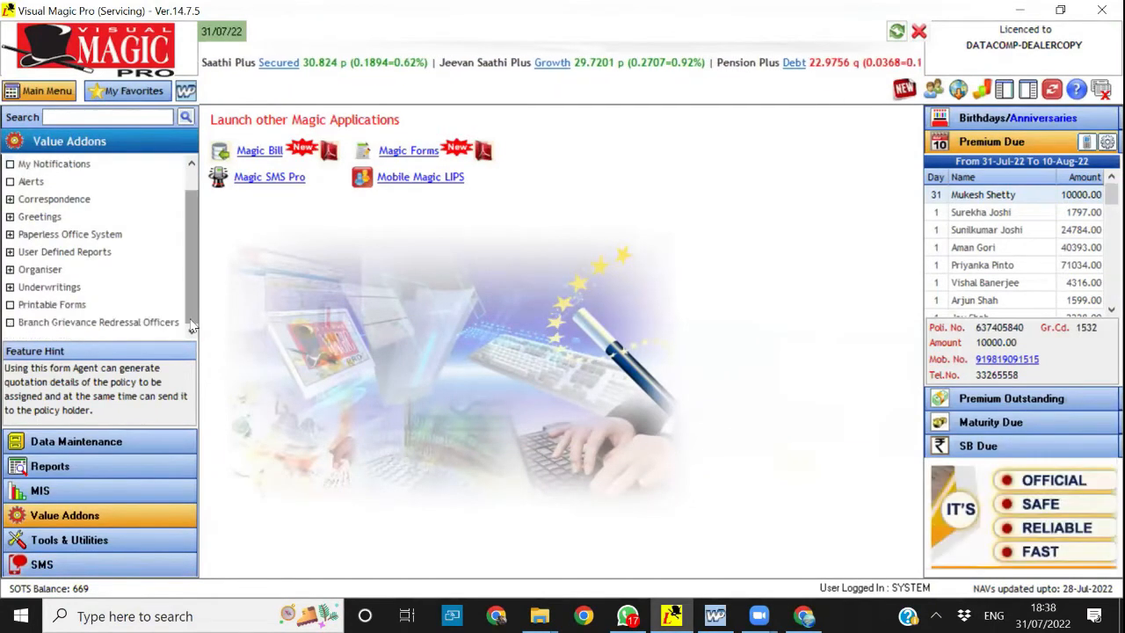
pyautogui.click(99, 491)
pyautogui.click(75, 539)
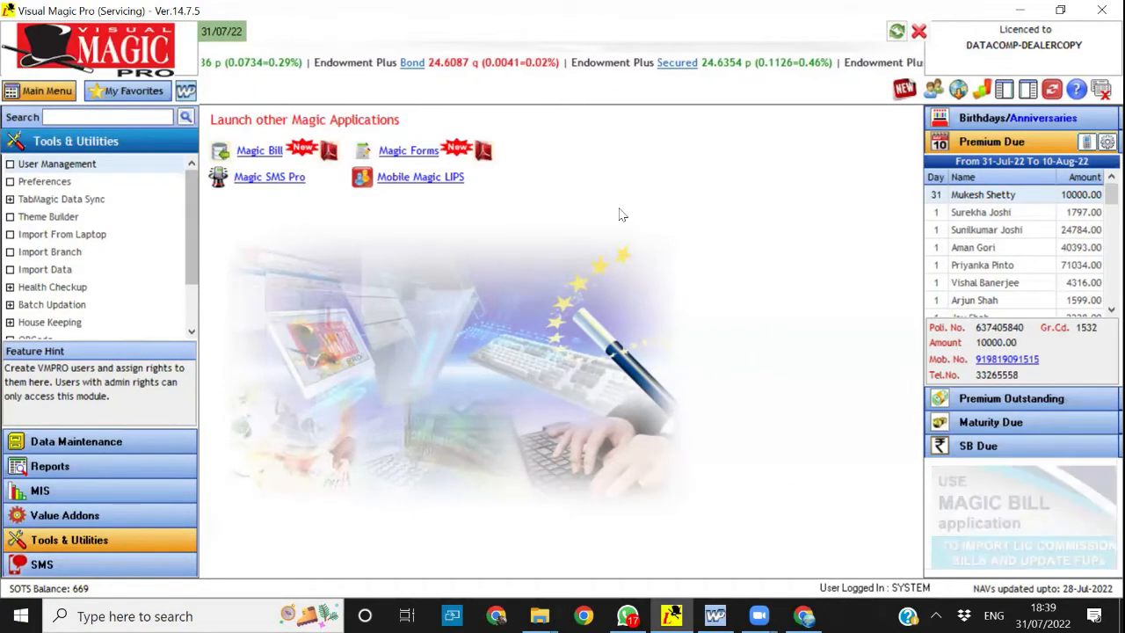
# Open the Auto Revival Policies statement from the premium related reports, include the Commission Receivable column and circle that option
pyautogui.click(97, 467)
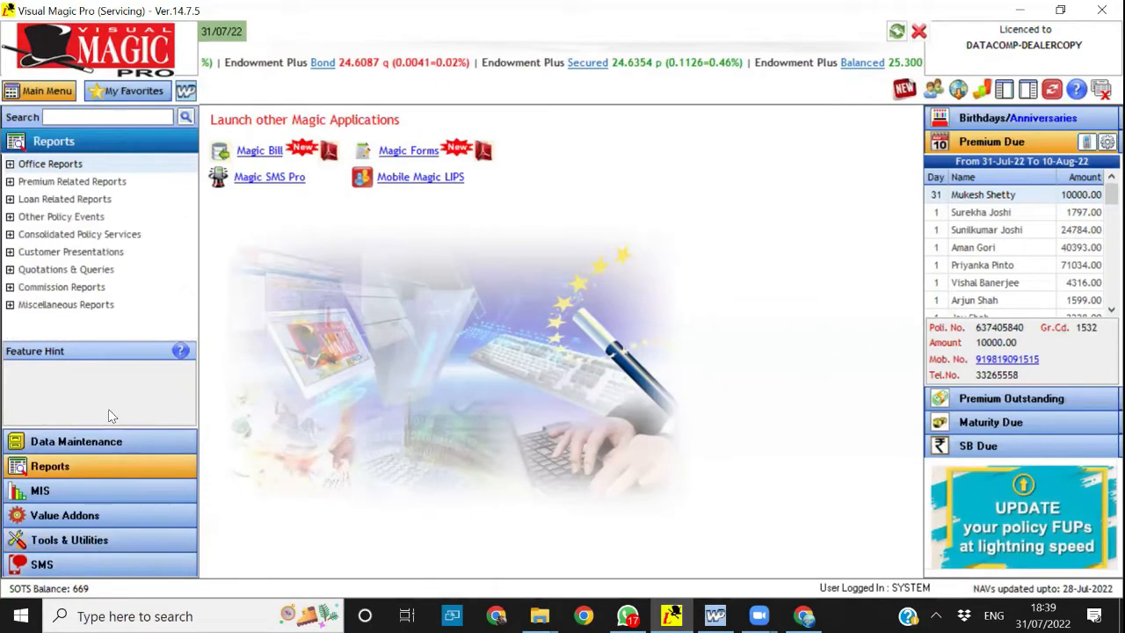
pyautogui.click(59, 182)
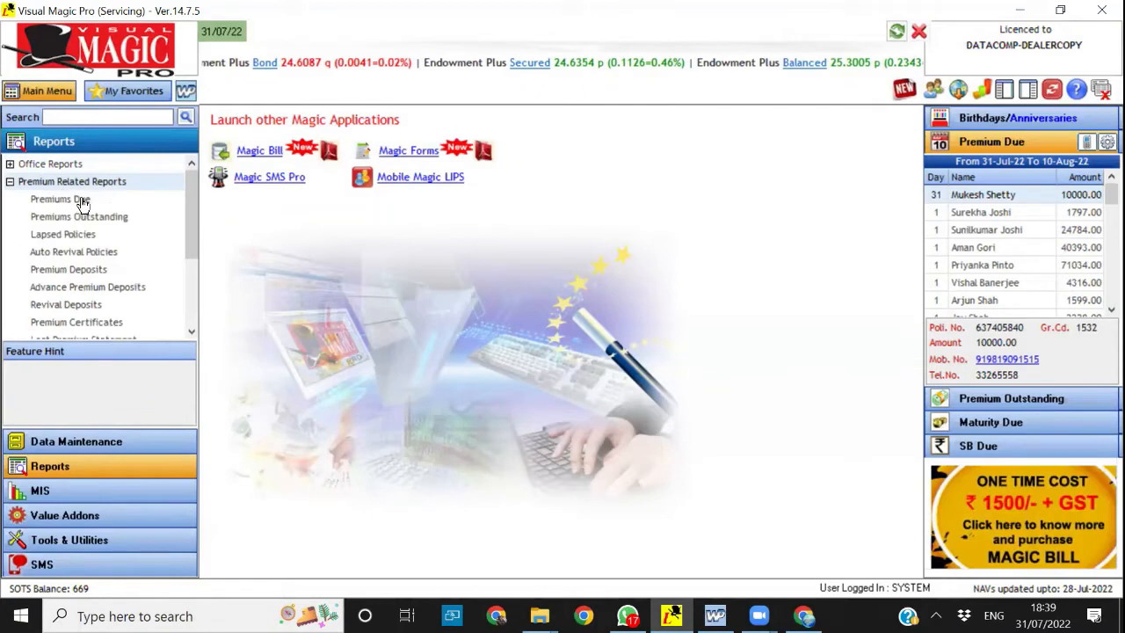
pyautogui.click(101, 252)
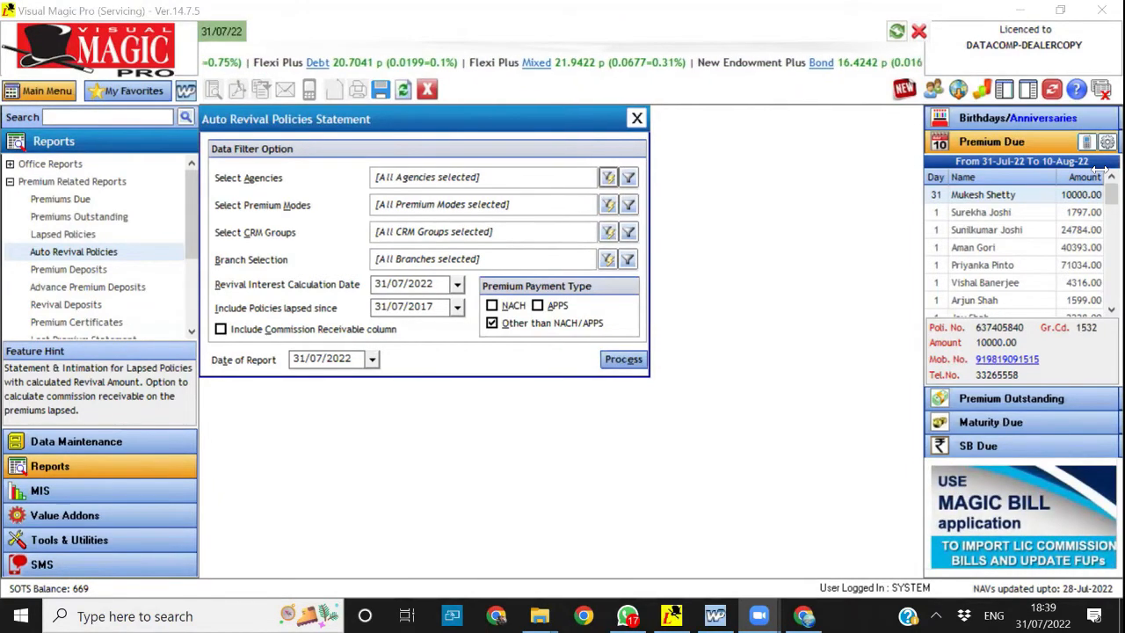
pyautogui.click(221, 330)
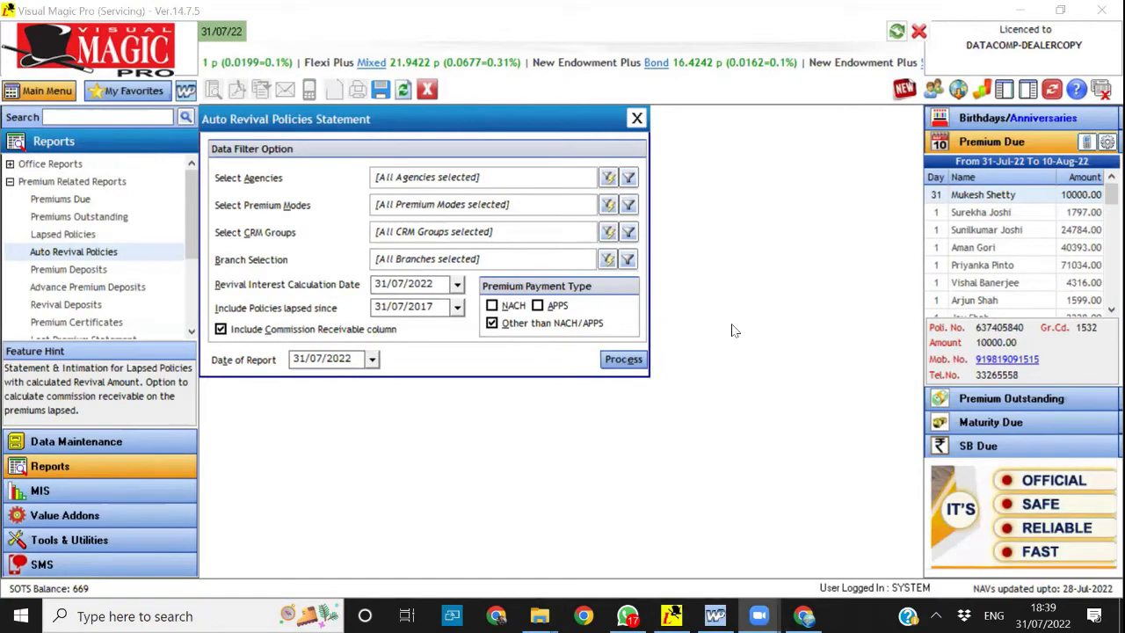
pyautogui.moveTo(204, 332)
pyautogui.mouseDown()
pyautogui.moveTo(369, 397)
pyautogui.moveTo(433, 351)
pyautogui.moveTo(352, 307)
pyautogui.moveTo(209, 308)
pyautogui.moveTo(202, 330)
pyautogui.mouseUp()
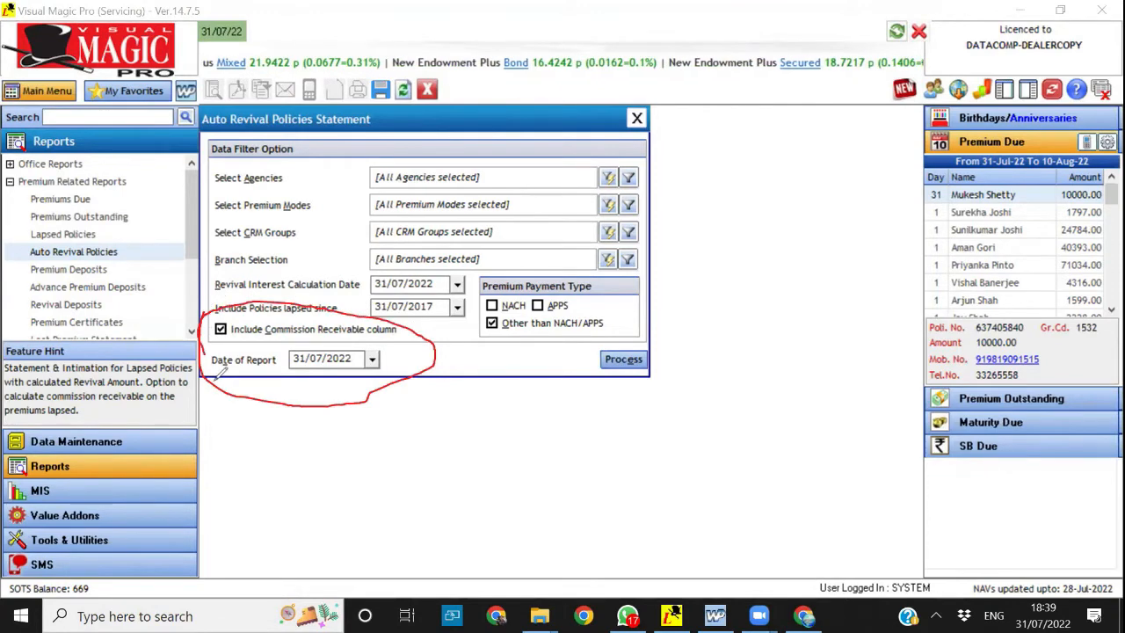
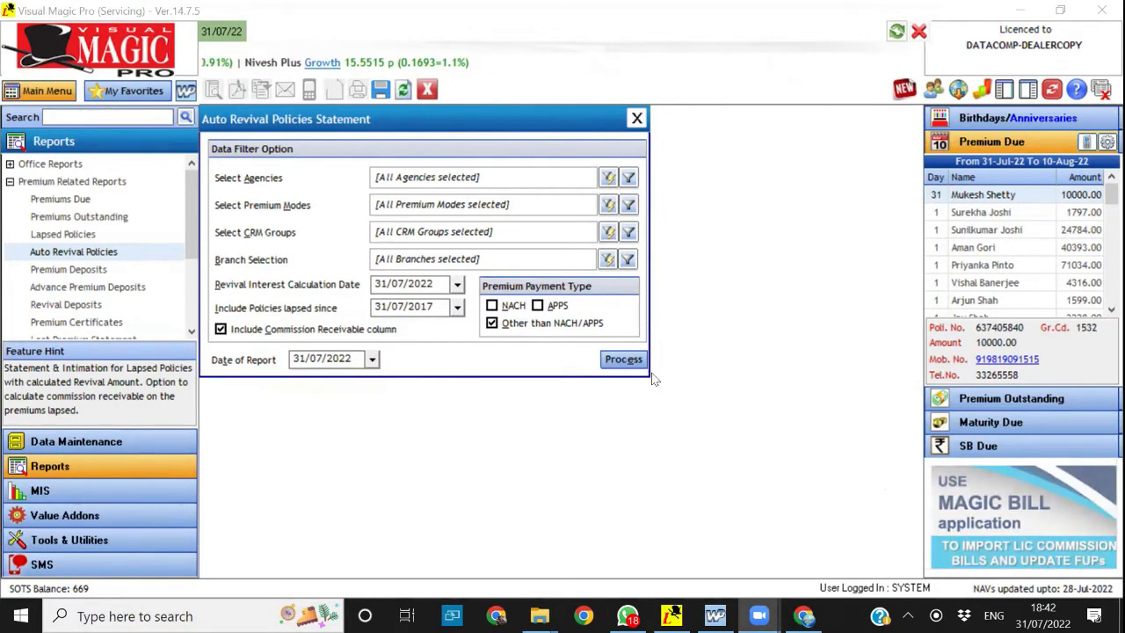
# Close the Auto Revival Policies statement and open the Age Attainments report from the other policy events
pyautogui.click(427, 89)
pyautogui.click(9, 182)
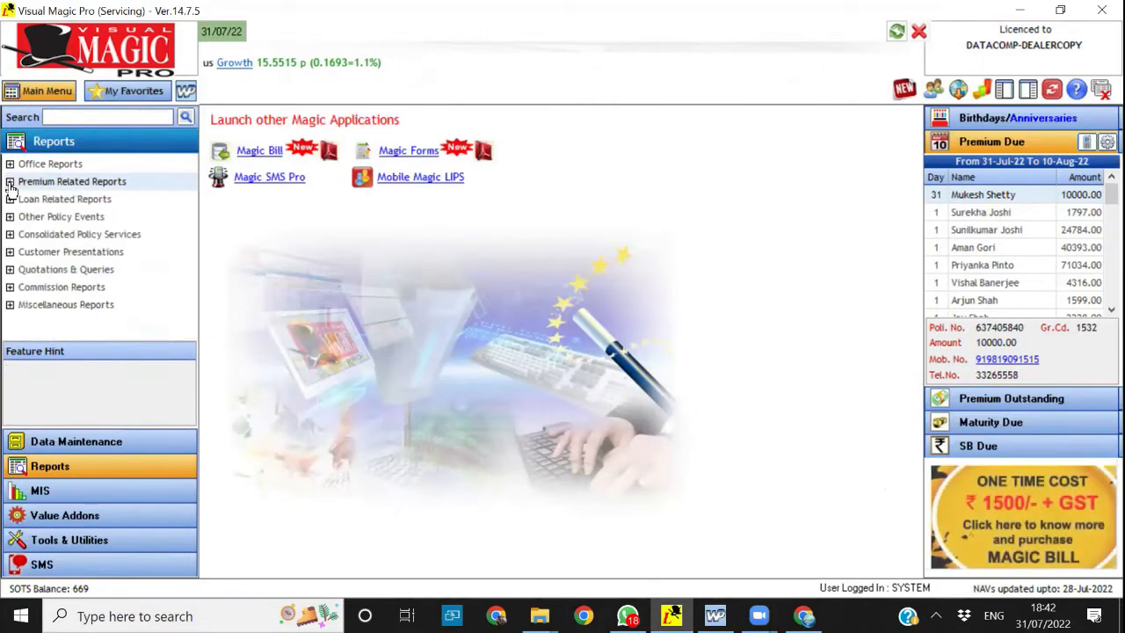
pyautogui.doubleClick(48, 217)
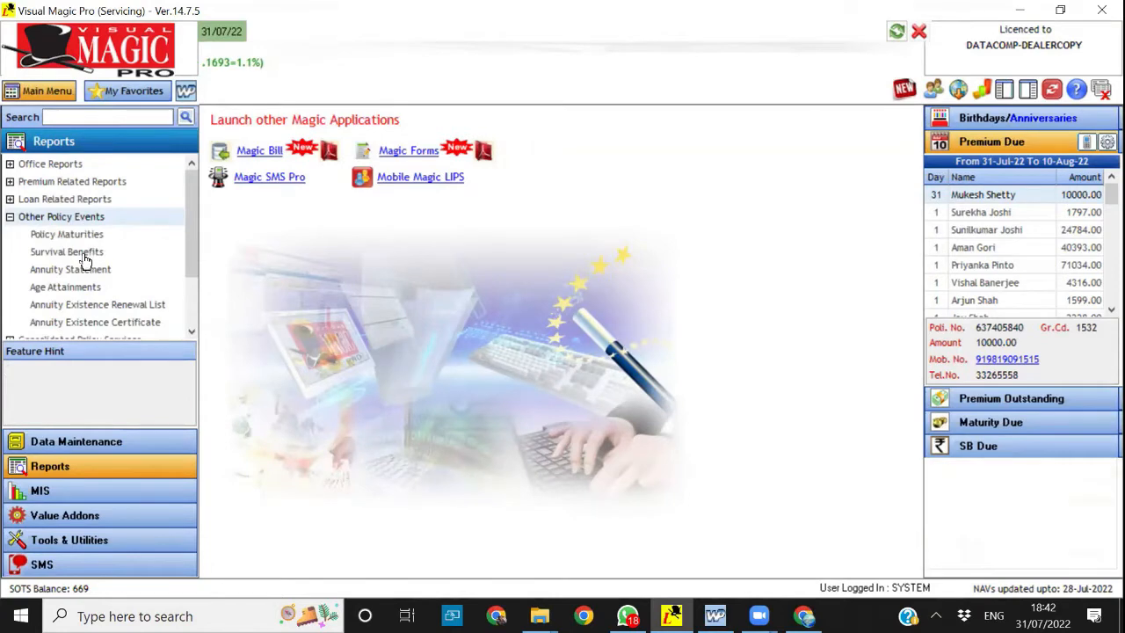
pyautogui.doubleClick(58, 288)
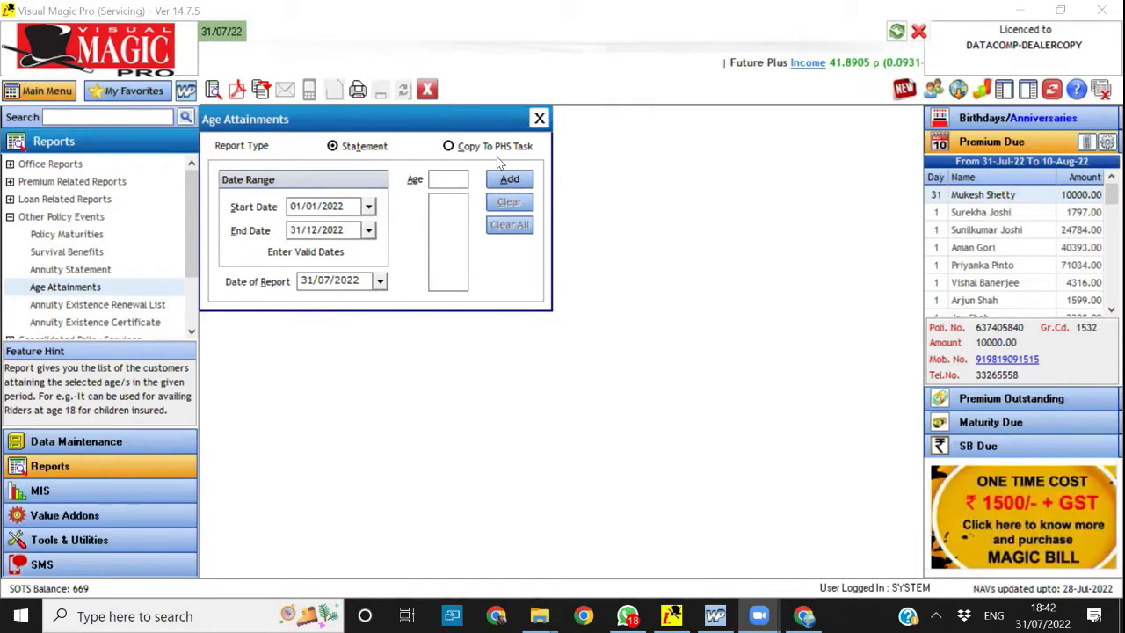
# Add the ages 35, 45 and 55 to the Age Attainments statement and generate the report as a PDF
pyautogui.click(453, 183)
pyautogui.write('35')
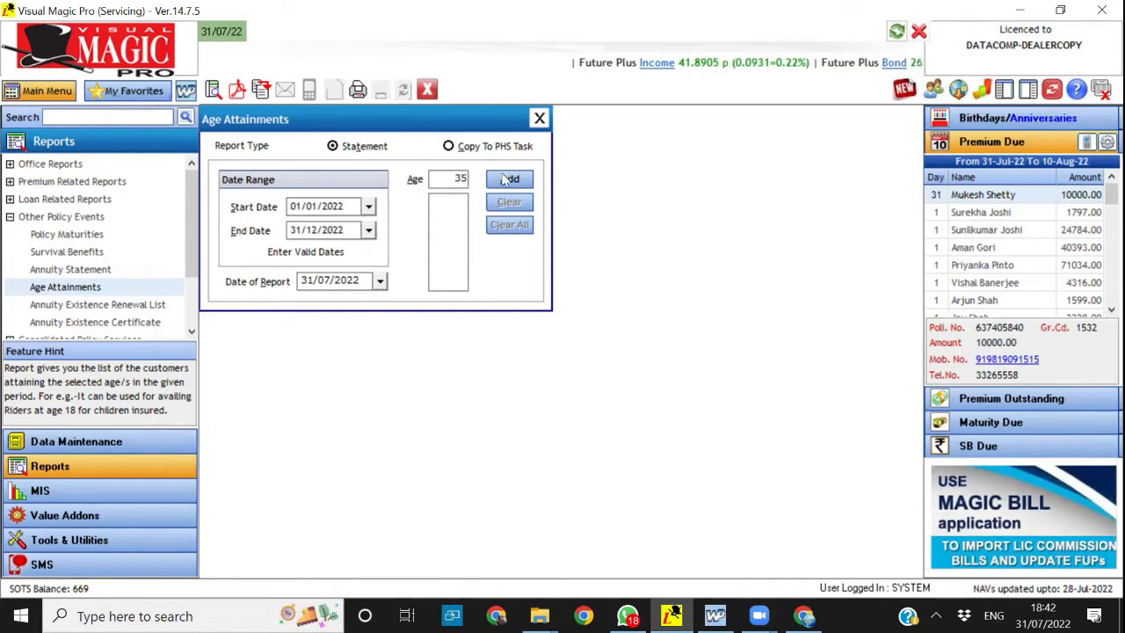
pyautogui.click(508, 180)
pyautogui.write('45')
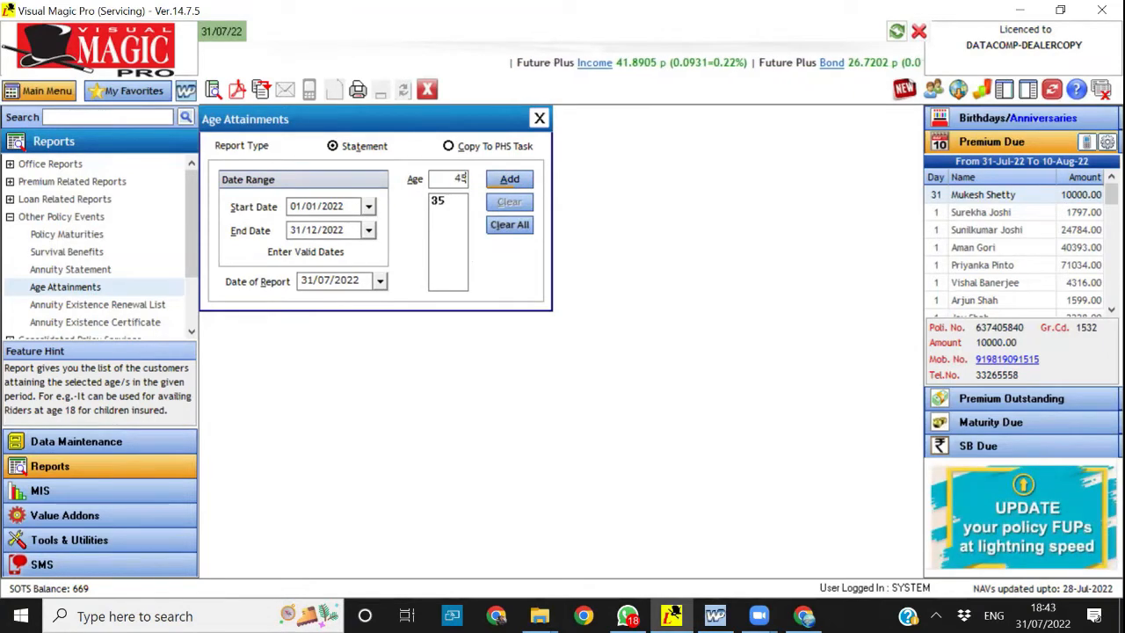
pyautogui.click(510, 179)
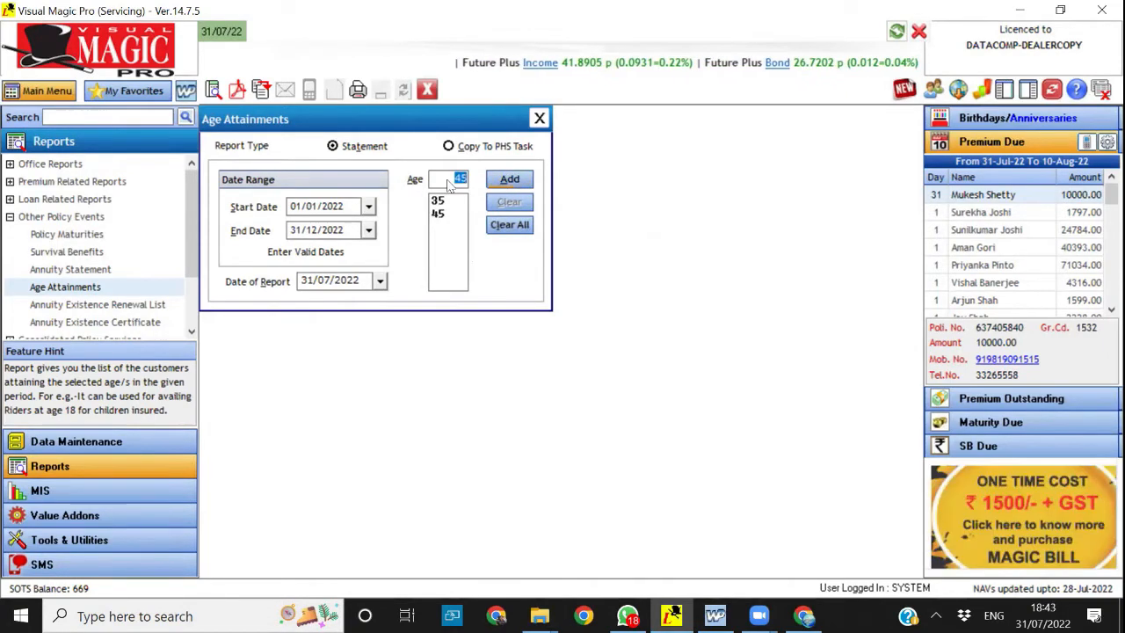
pyautogui.write('55')
pyautogui.click(510, 179)
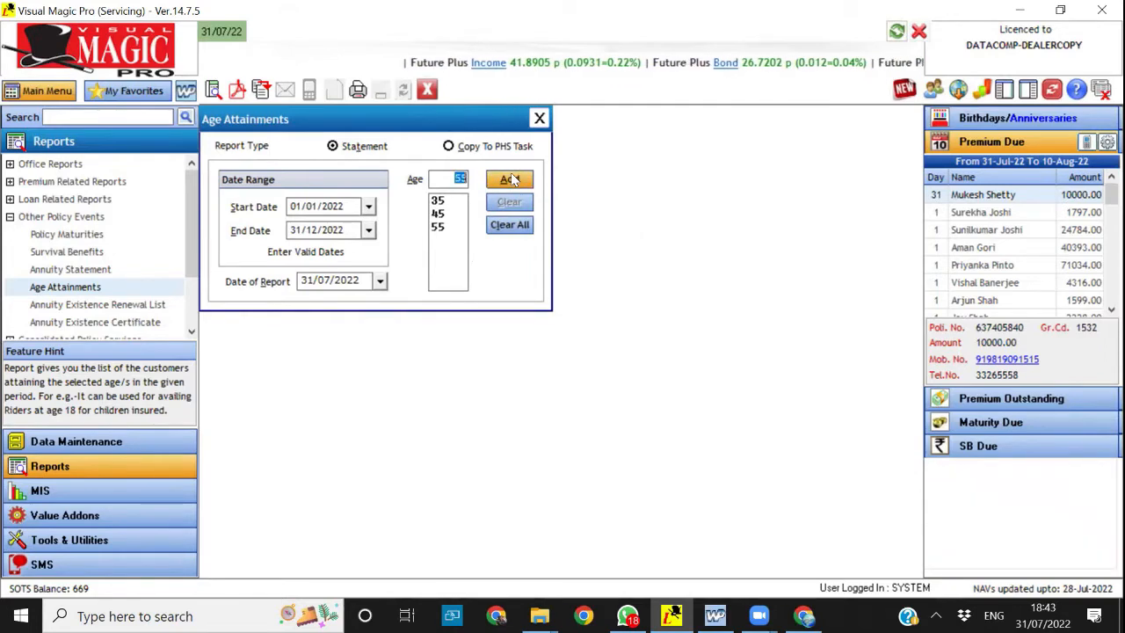
pyautogui.click(236, 89)
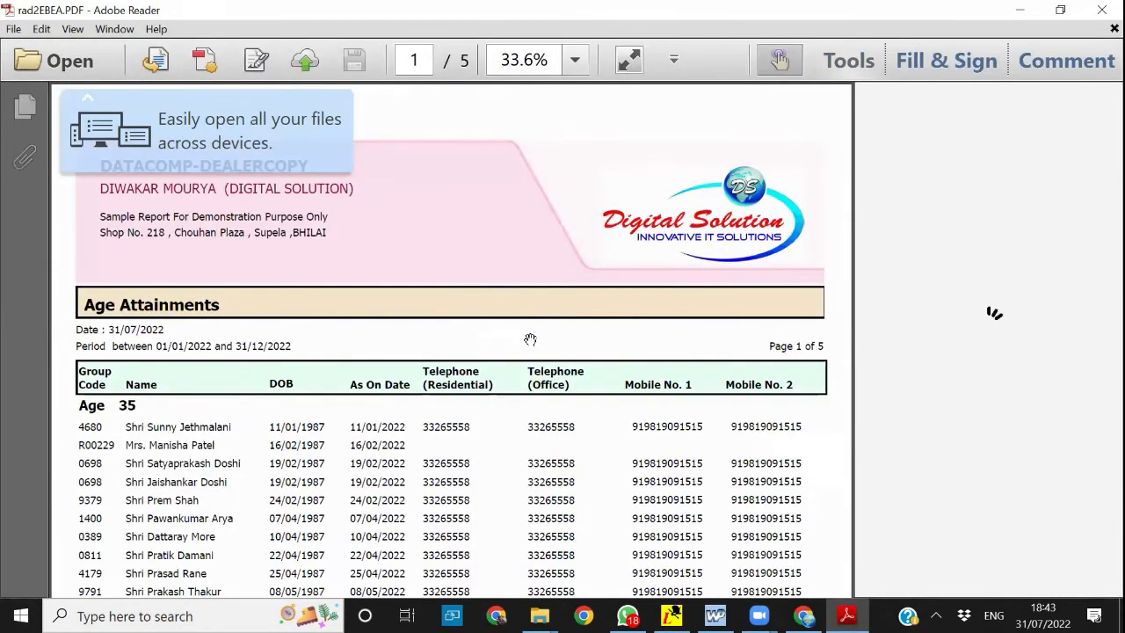
# Look through the customers listed under each age in the Age Attainments PDF and close the report
pyautogui.scroll(-3, 530, 339)
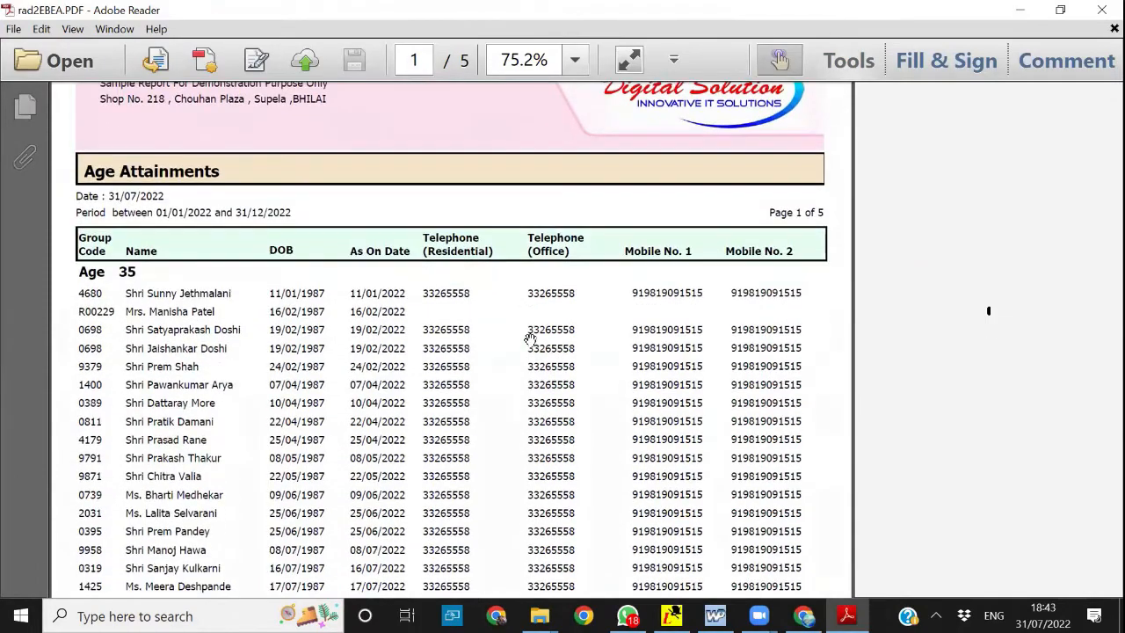
pyautogui.scroll(-7, 530, 339)
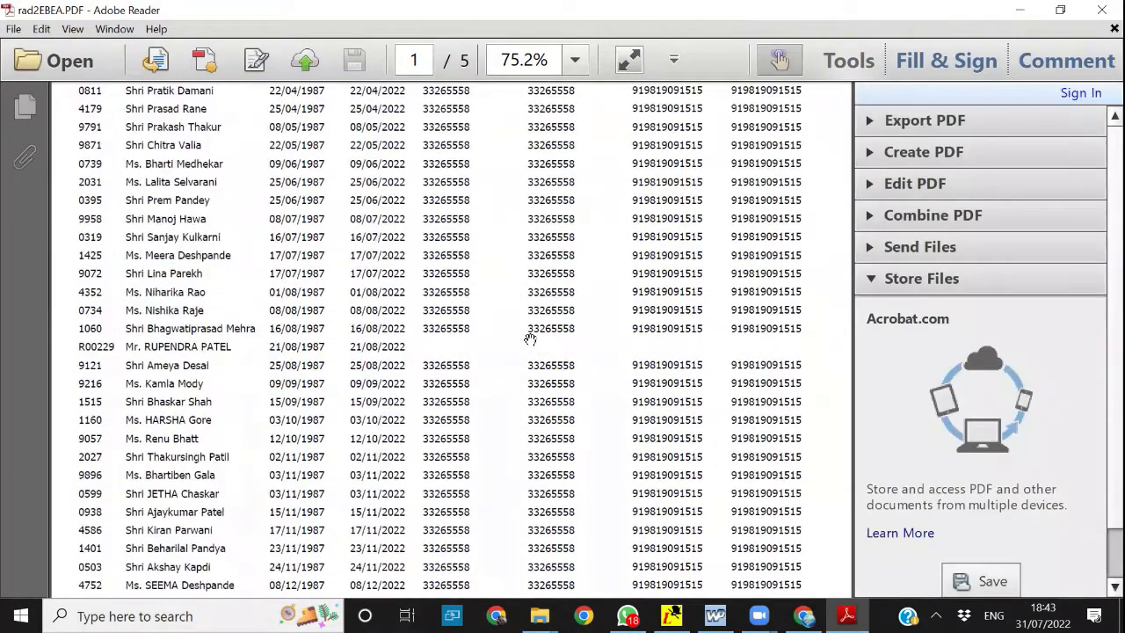
pyautogui.scroll(-20, 530, 340)
pyautogui.scroll(-20, 531, 339)
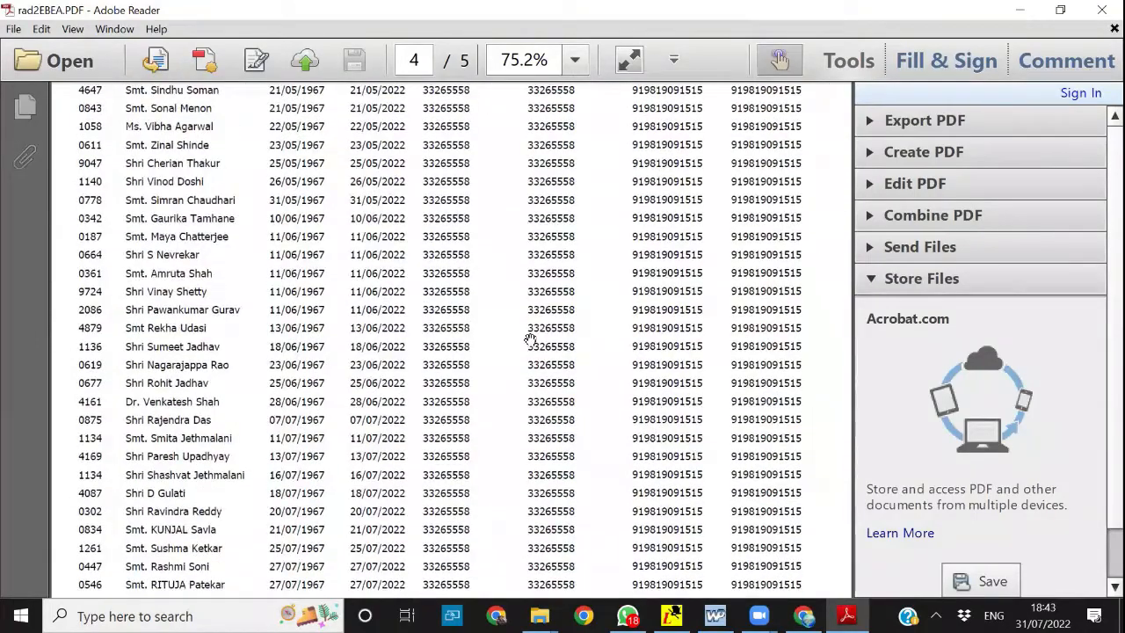
pyautogui.scroll(4, 530, 339)
pyautogui.scroll(-2, 530, 340)
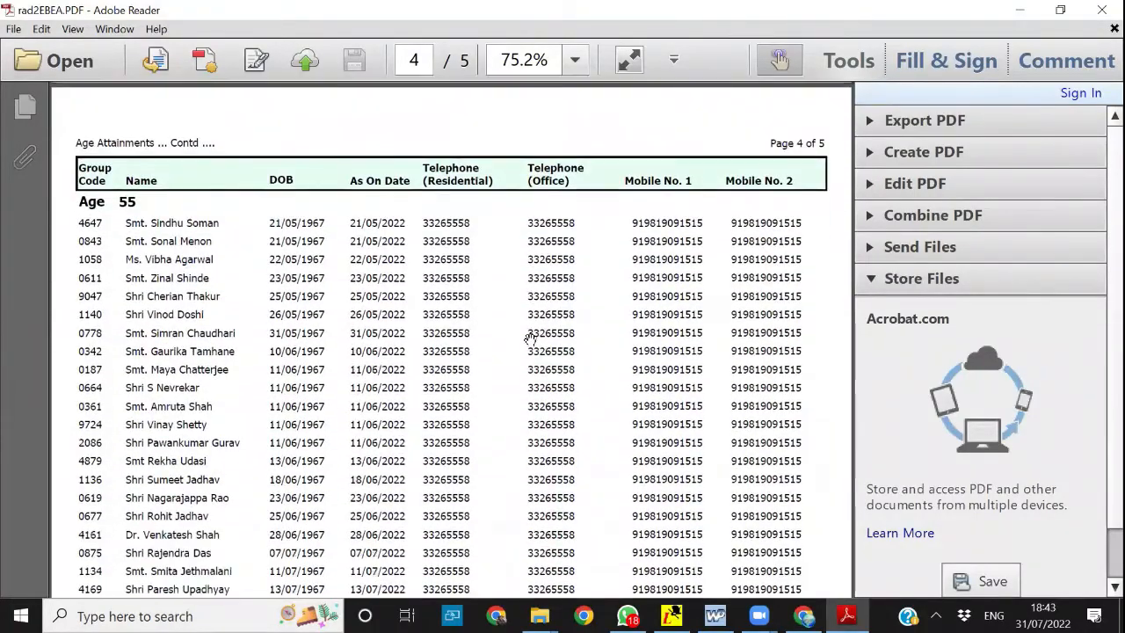
pyautogui.scroll(-1, 530, 339)
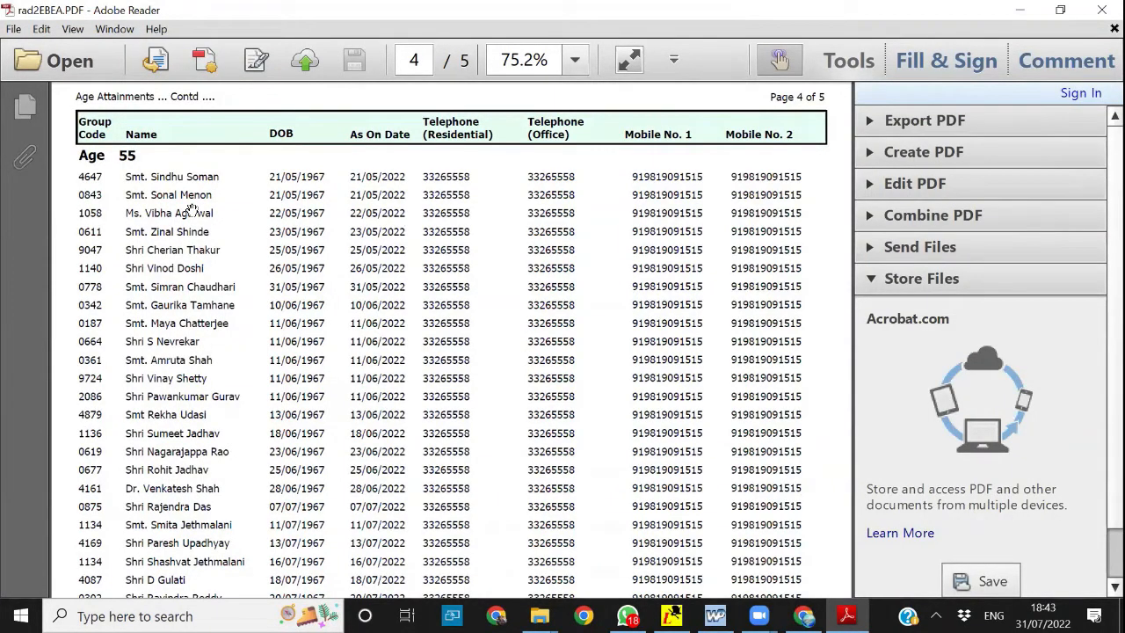
pyautogui.scroll(-1, 136, 170)
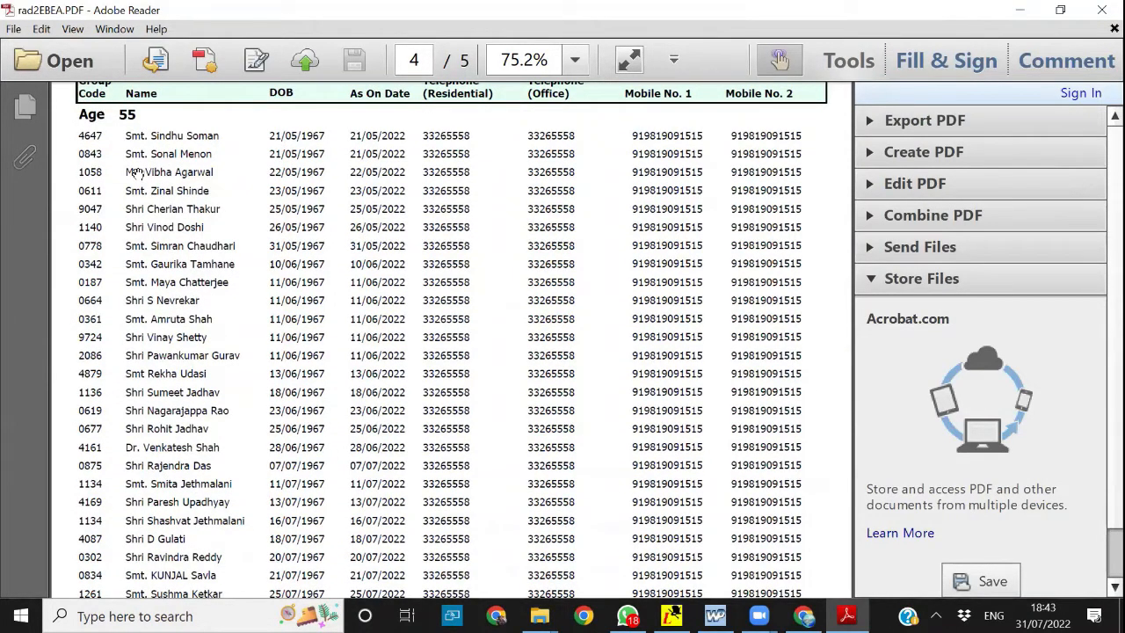
pyautogui.scroll(-1, 138, 174)
pyautogui.scroll(-7, 137, 173)
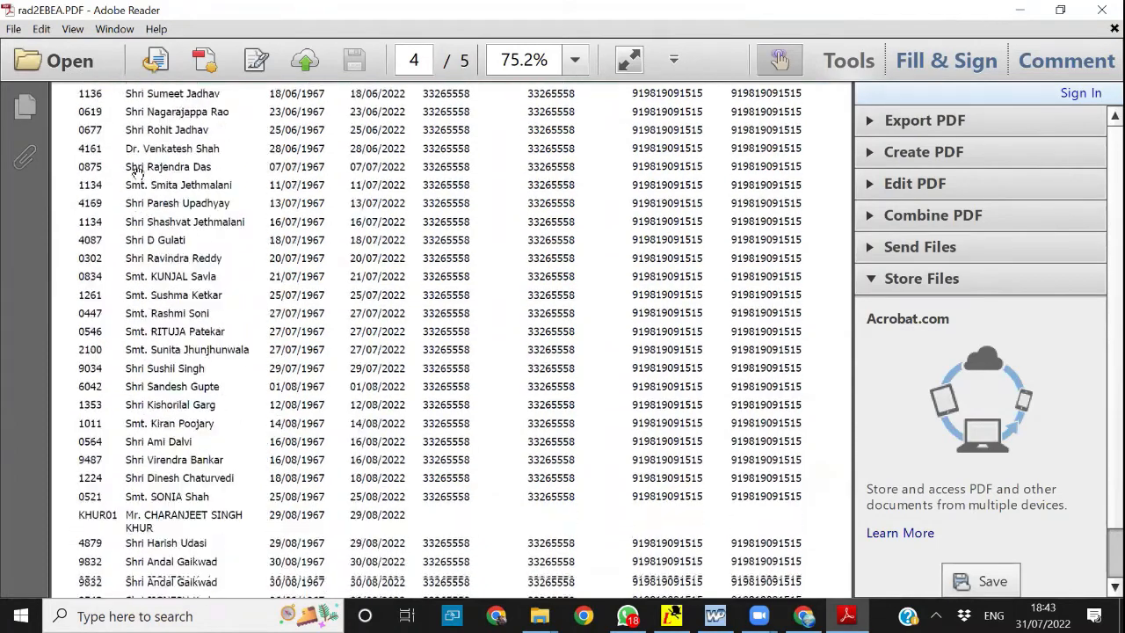
pyautogui.scroll(-6, 137, 173)
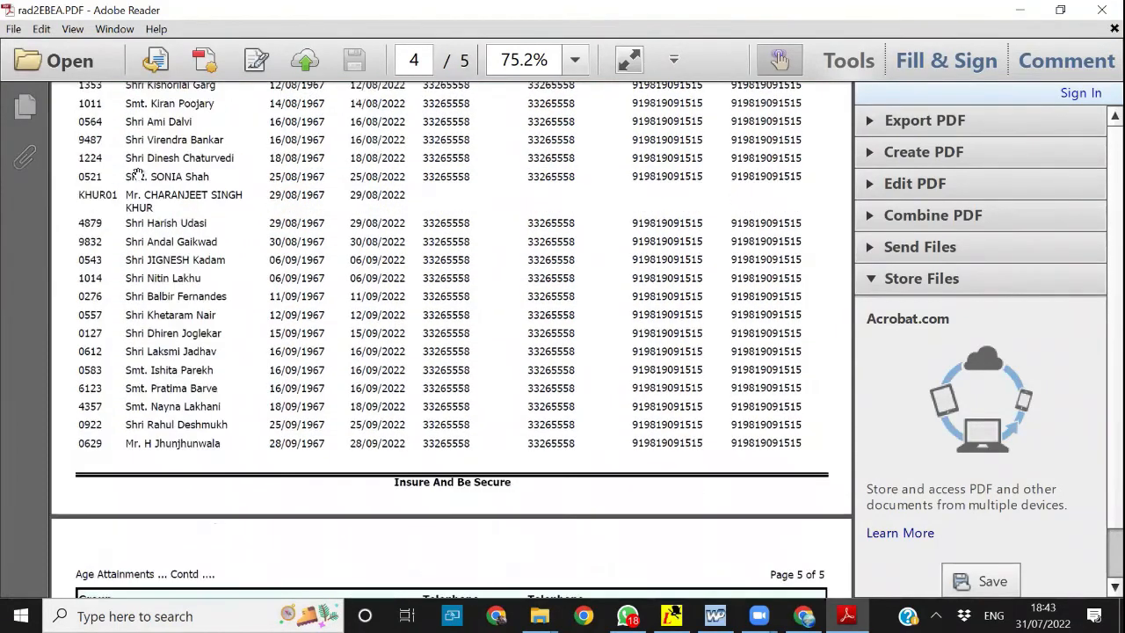
pyautogui.scroll(16, 137, 173)
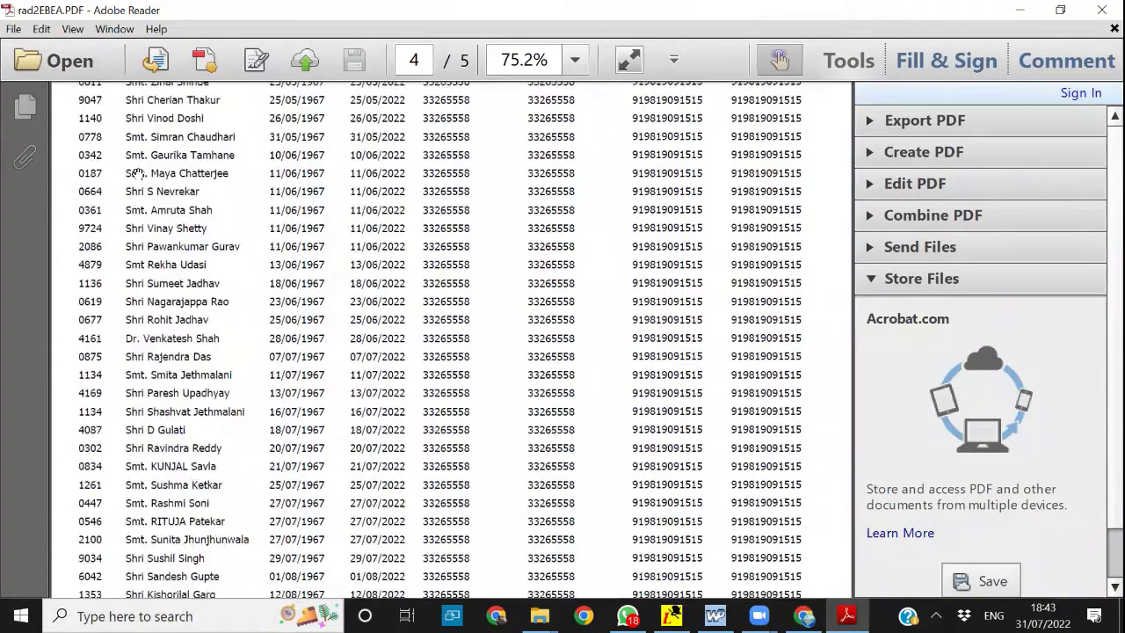
pyautogui.scroll(10, 138, 173)
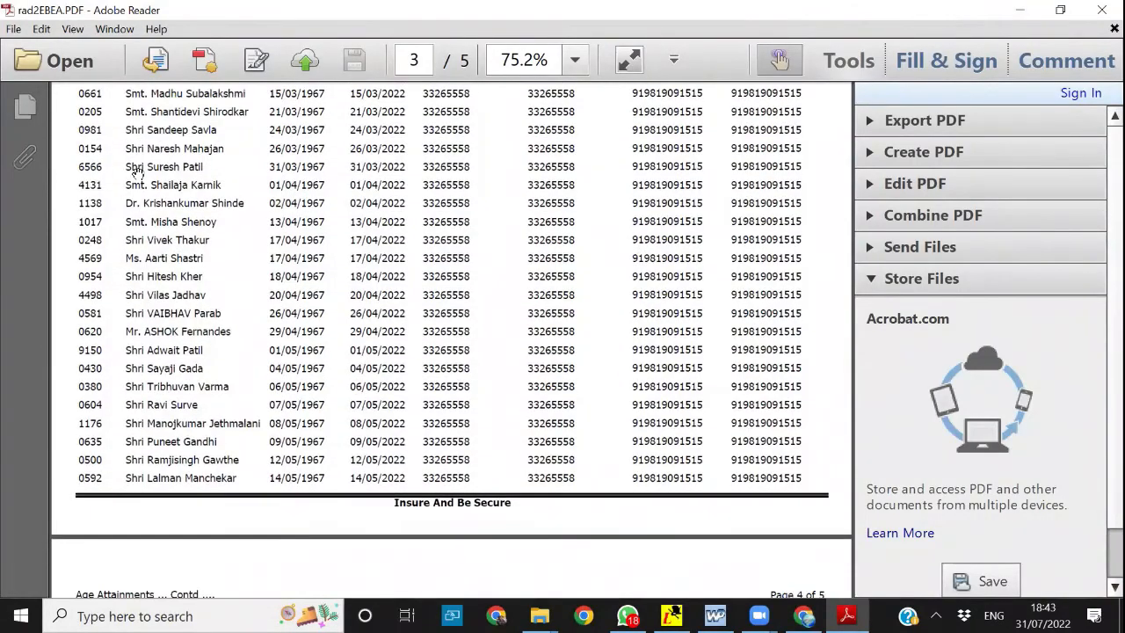
pyautogui.scroll(-3, 137, 173)
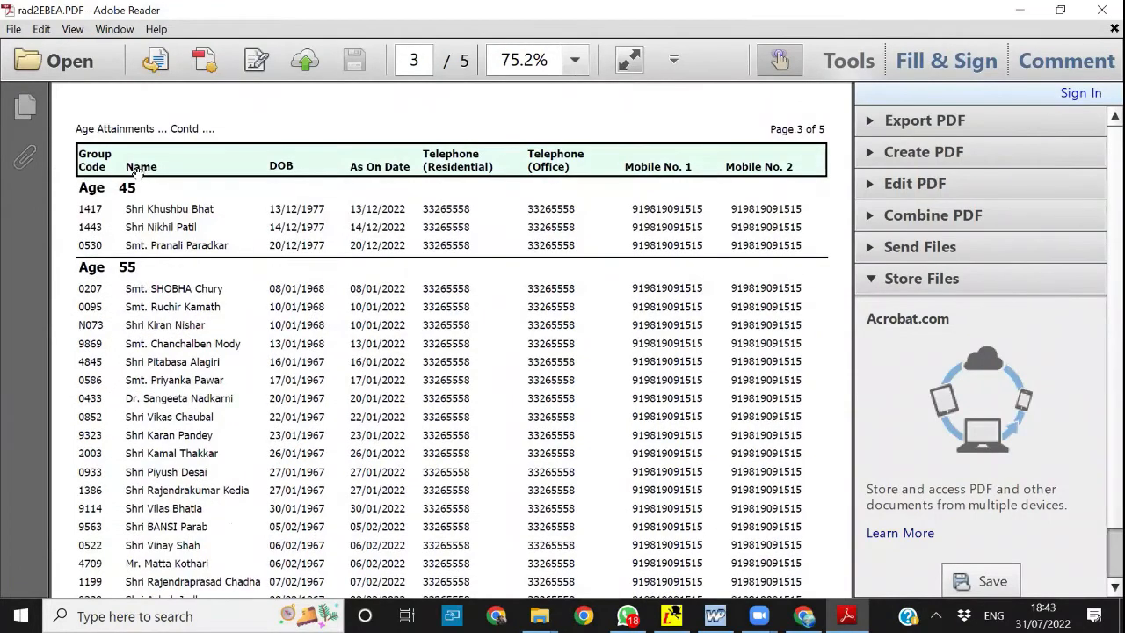
pyautogui.scroll(3, 137, 174)
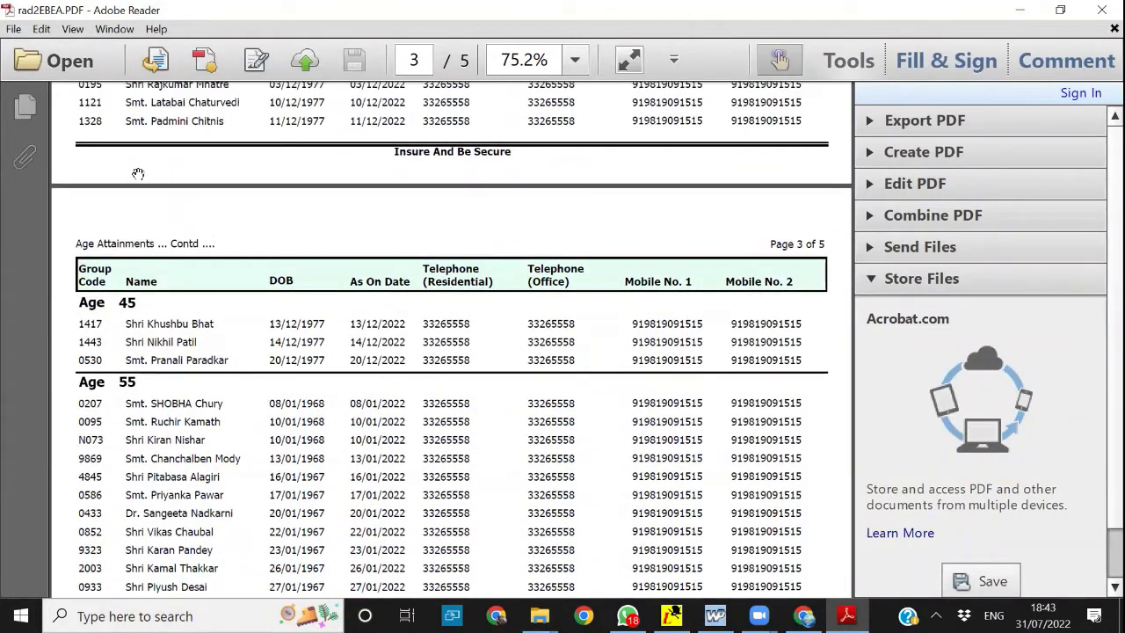
pyautogui.scroll(3, 138, 174)
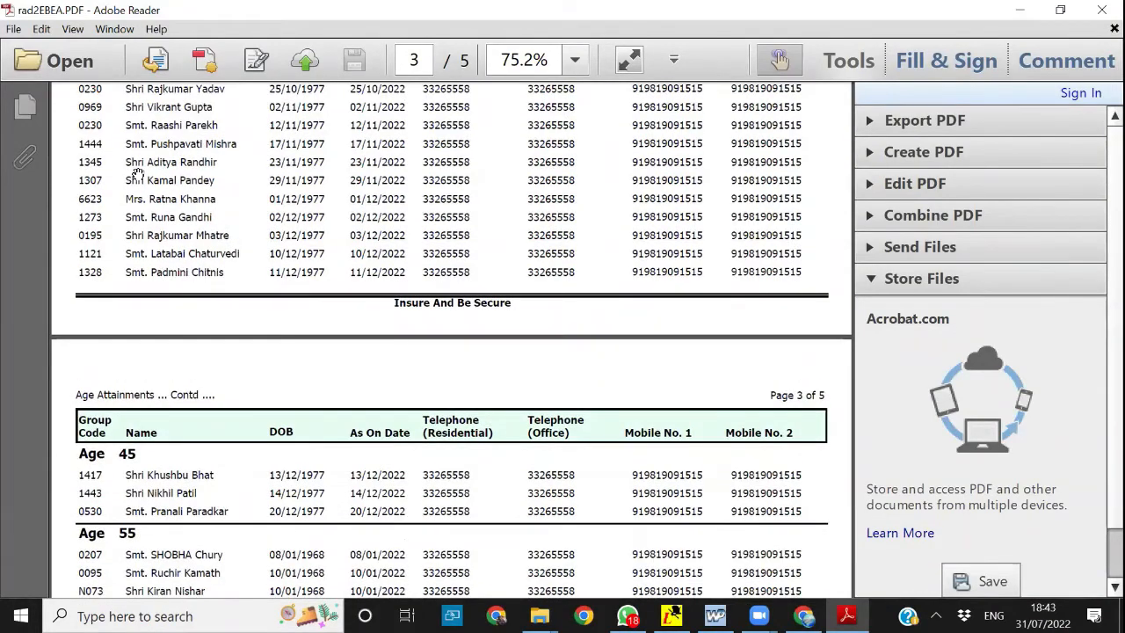
pyautogui.scroll(15, 138, 173)
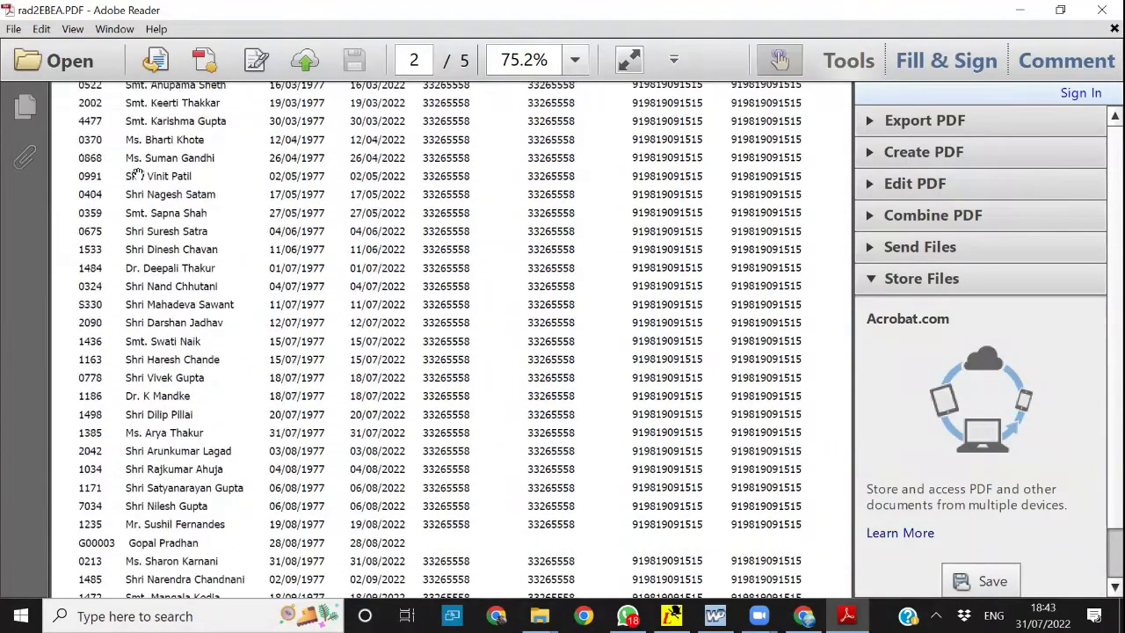
pyautogui.scroll(15, 138, 174)
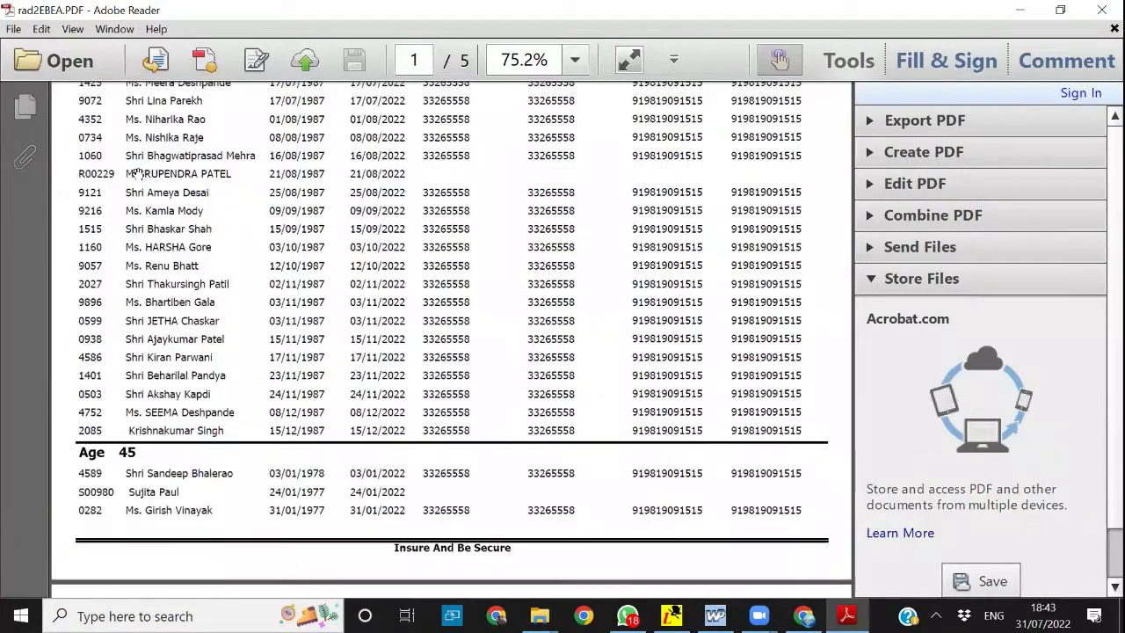
pyautogui.scroll(5, 138, 173)
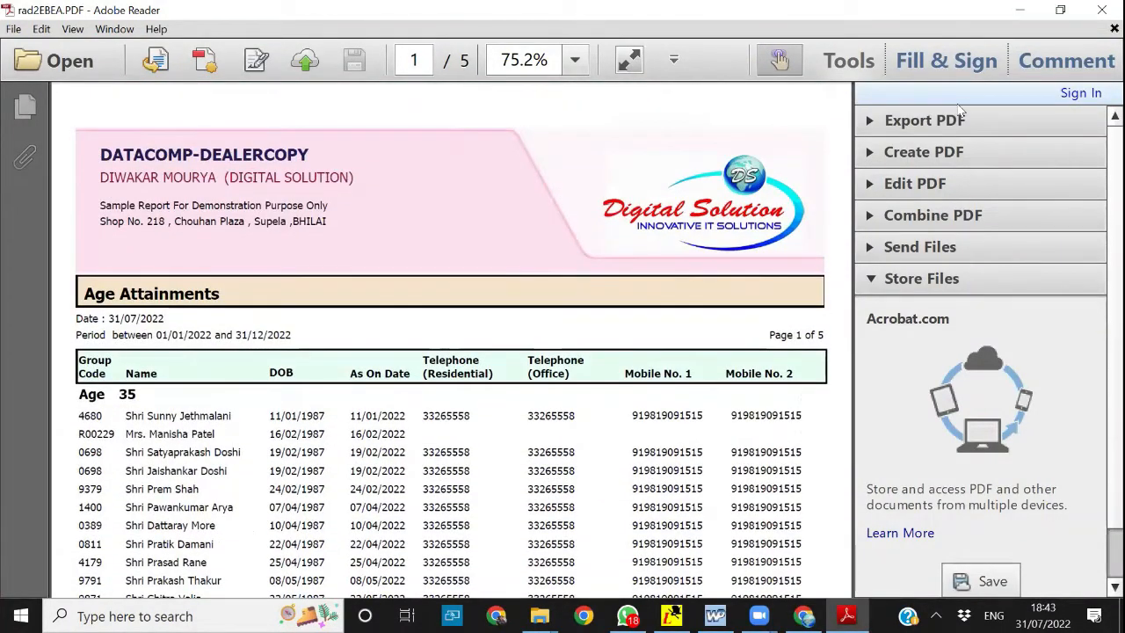
pyautogui.click(1103, 10)
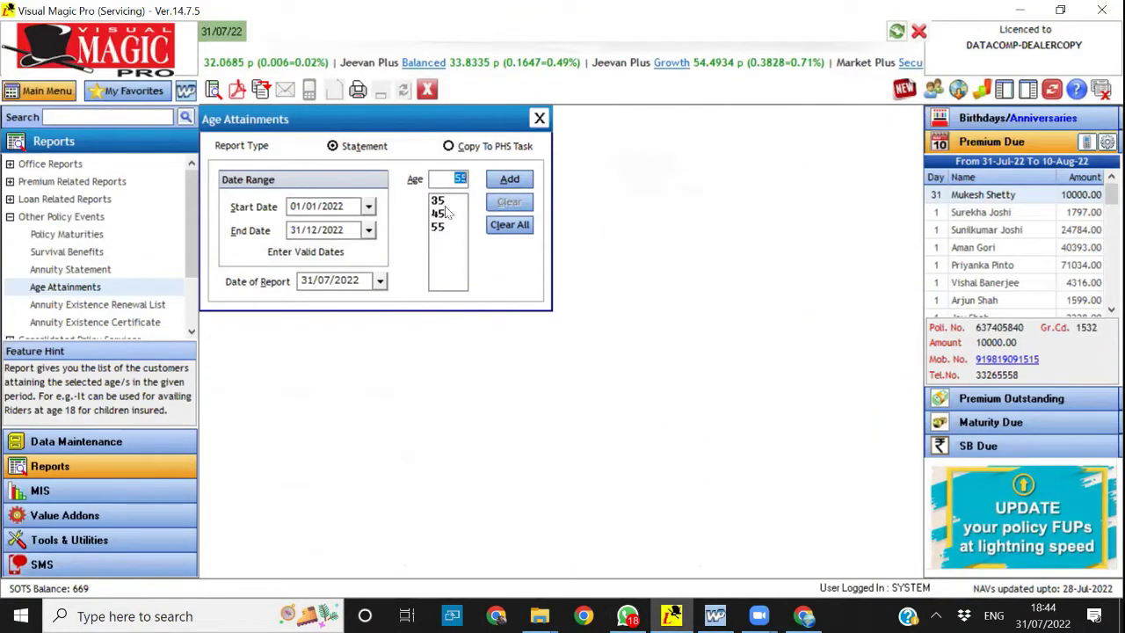
# Clear all listed ages, add age 18 instead and generate the Age Attainments report as a PDF
pyautogui.click(509, 225)
pyautogui.click(442, 179)
pyautogui.write('18')
pyautogui.press('Return')
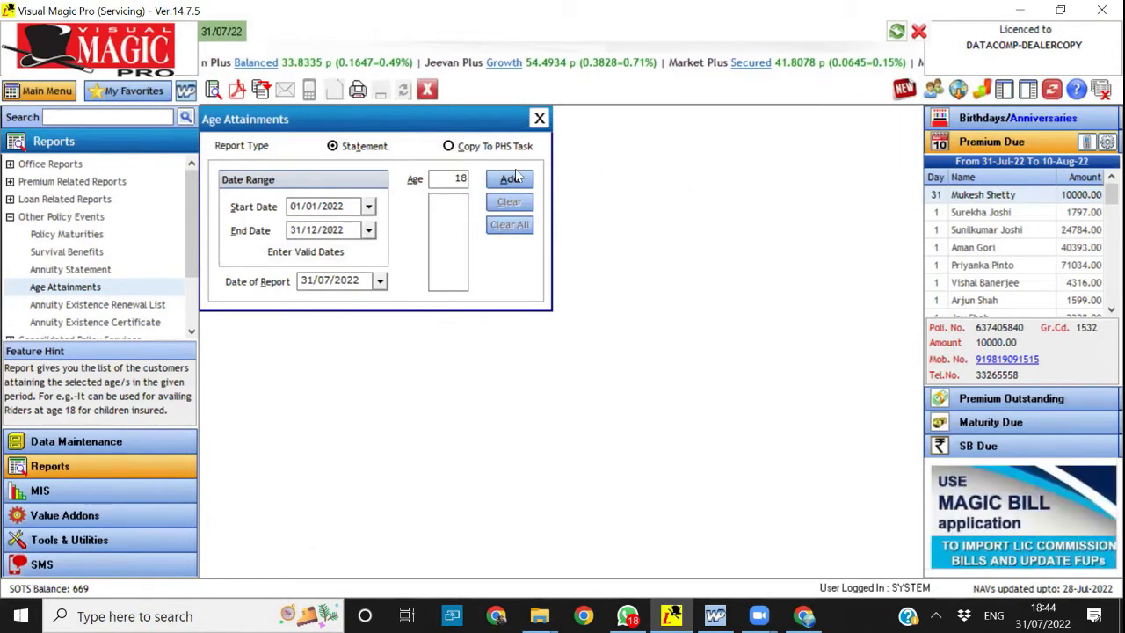
pyautogui.click(235, 84)
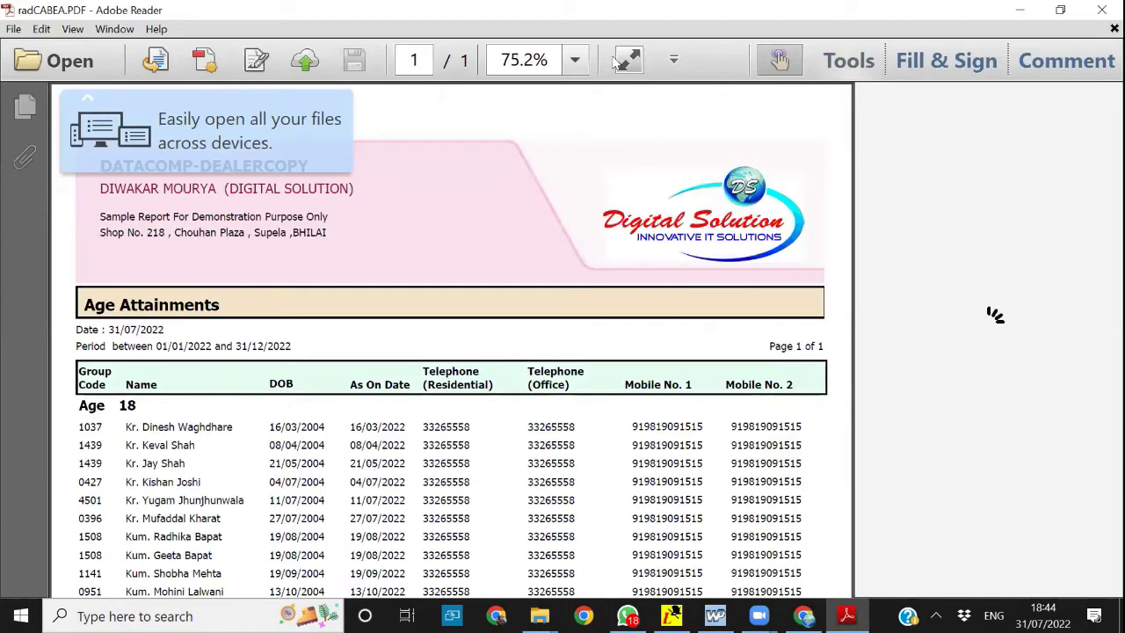
# Read the age 18 attainment list in full-screen view, and close the PDF and the Age Attainments form
pyautogui.click(628, 60)
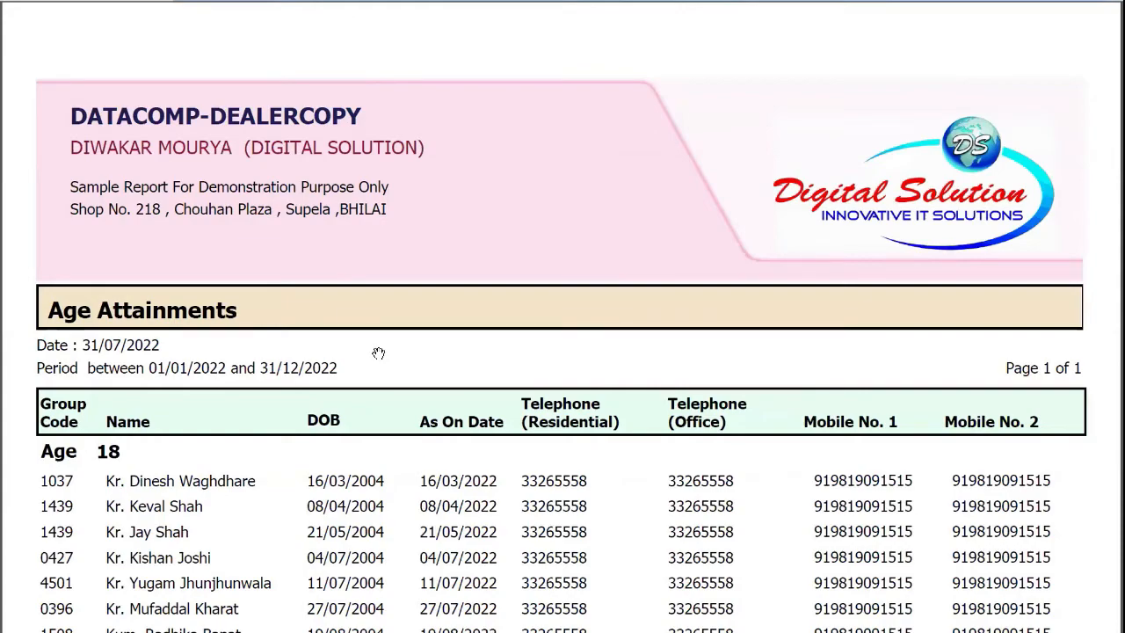
pyautogui.scroll(-5, 378, 354)
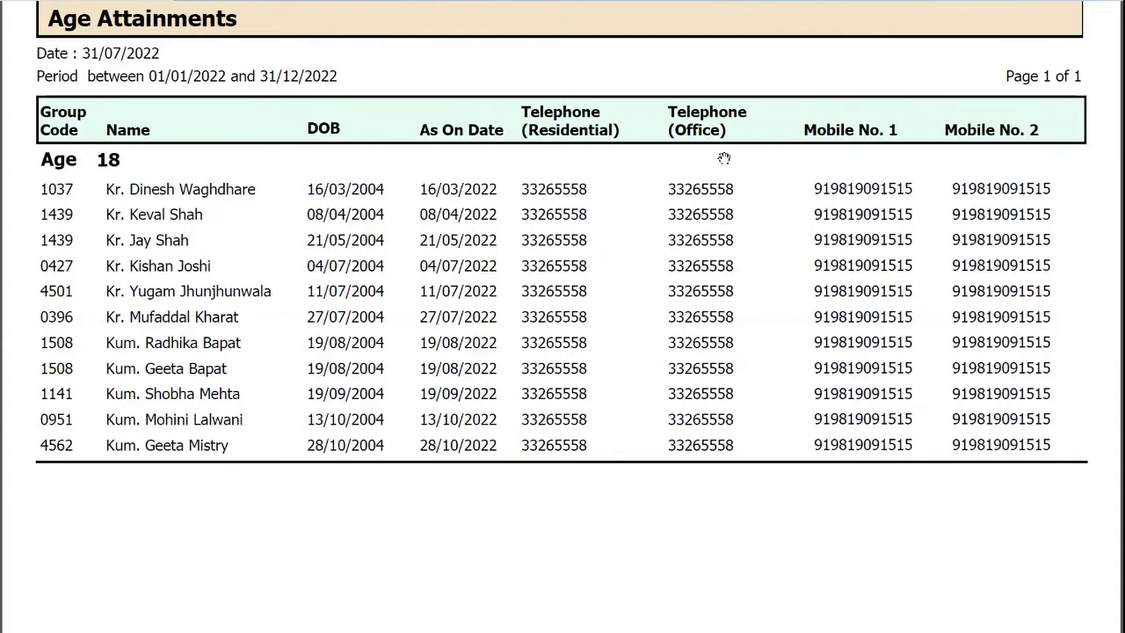
pyautogui.press('Escape')
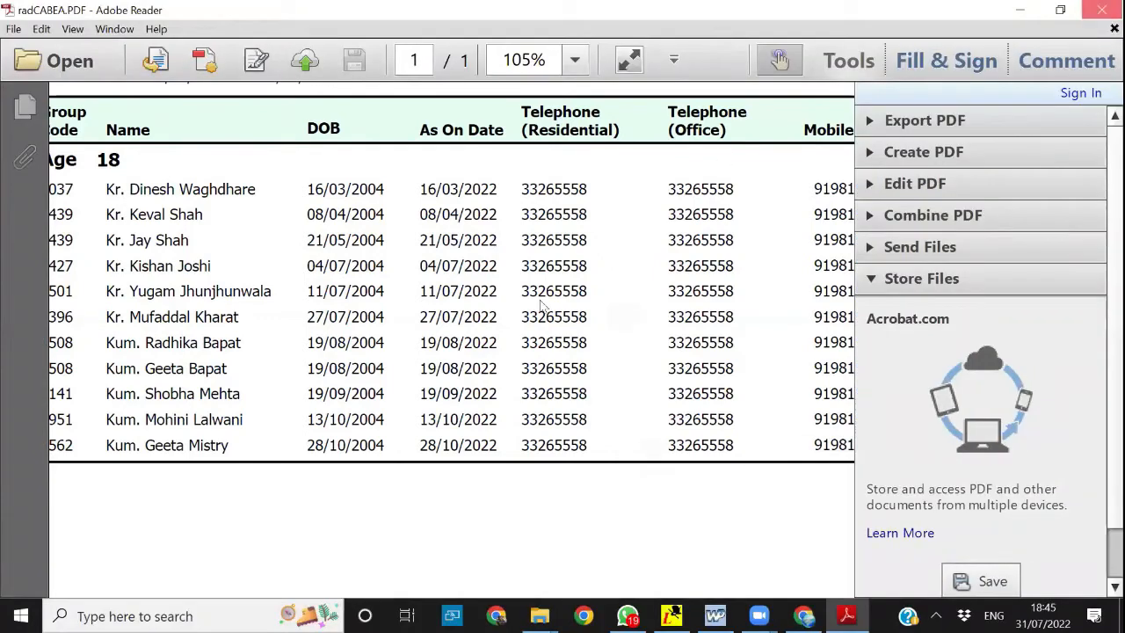
pyautogui.hotkey('alt', 'F4')
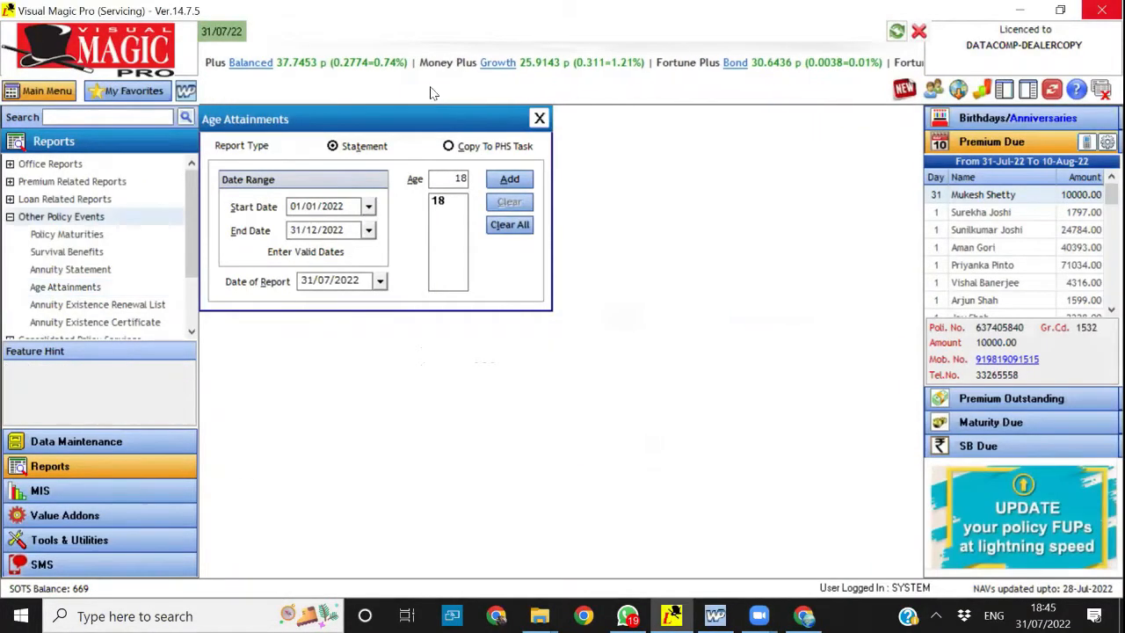
pyautogui.press('Escape')
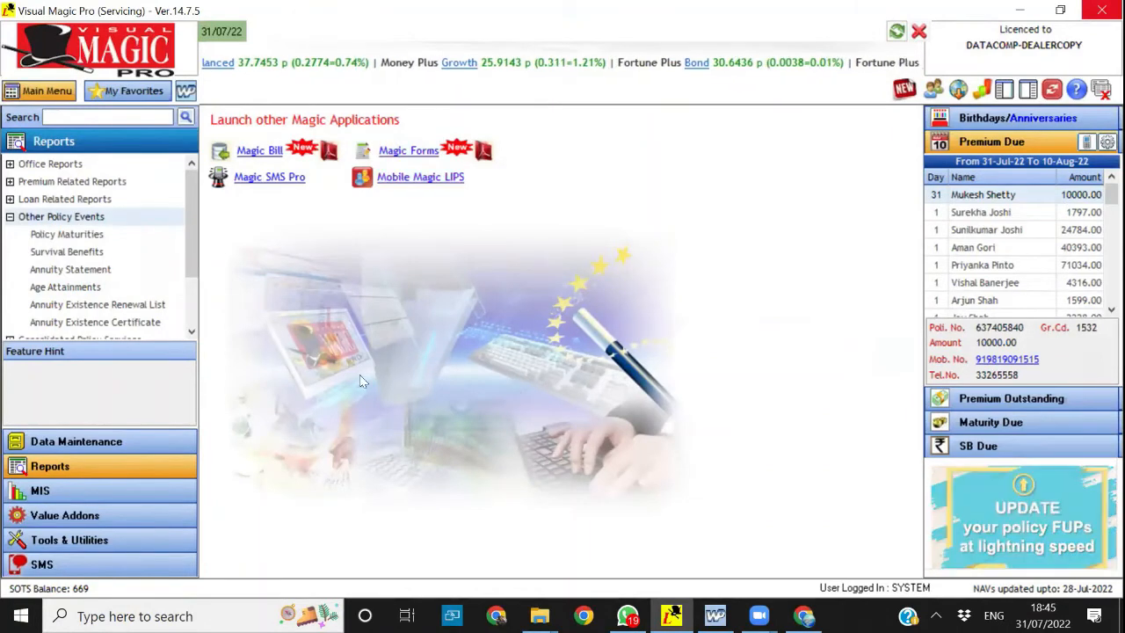
# Open the Printable Forms collection from the Value Addons features
pyautogui.click(64, 515)
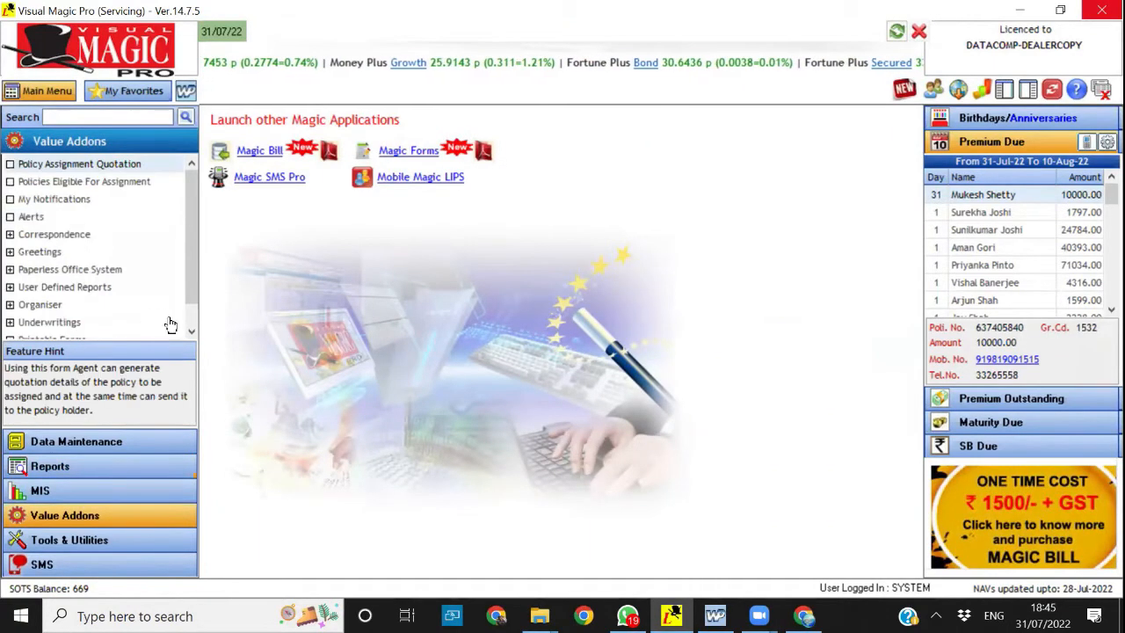
pyautogui.scroll(-1, 118, 322)
pyautogui.doubleClick(49, 303)
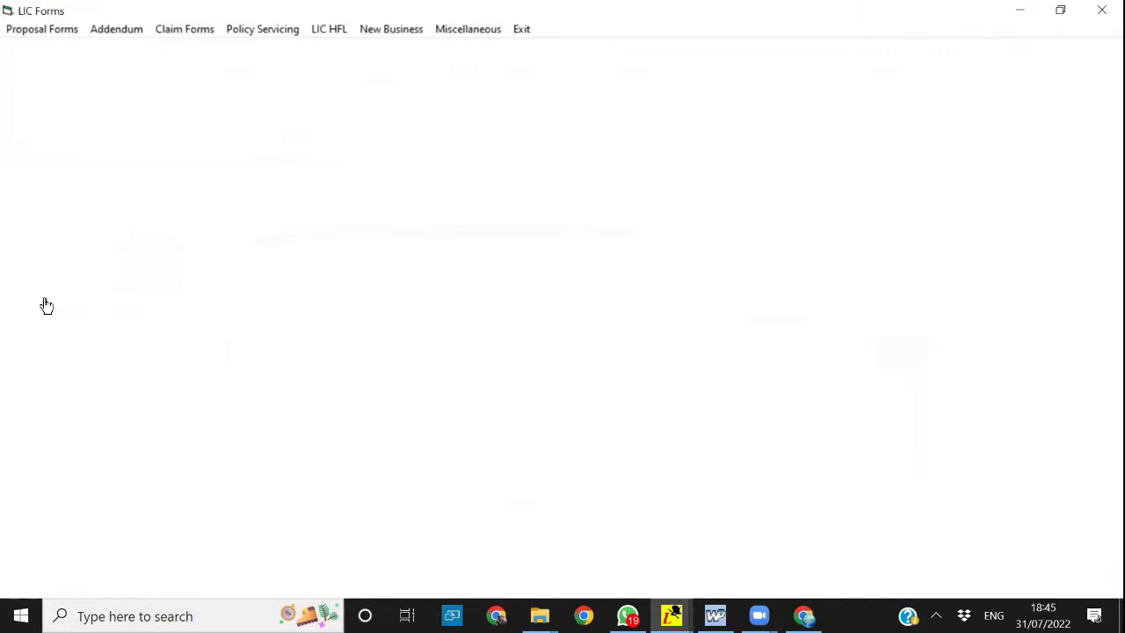
# Look through the LIC forms offered under each category from Proposal Forms to Miscellaneous, and exit the forms window
pyautogui.click(48, 29)
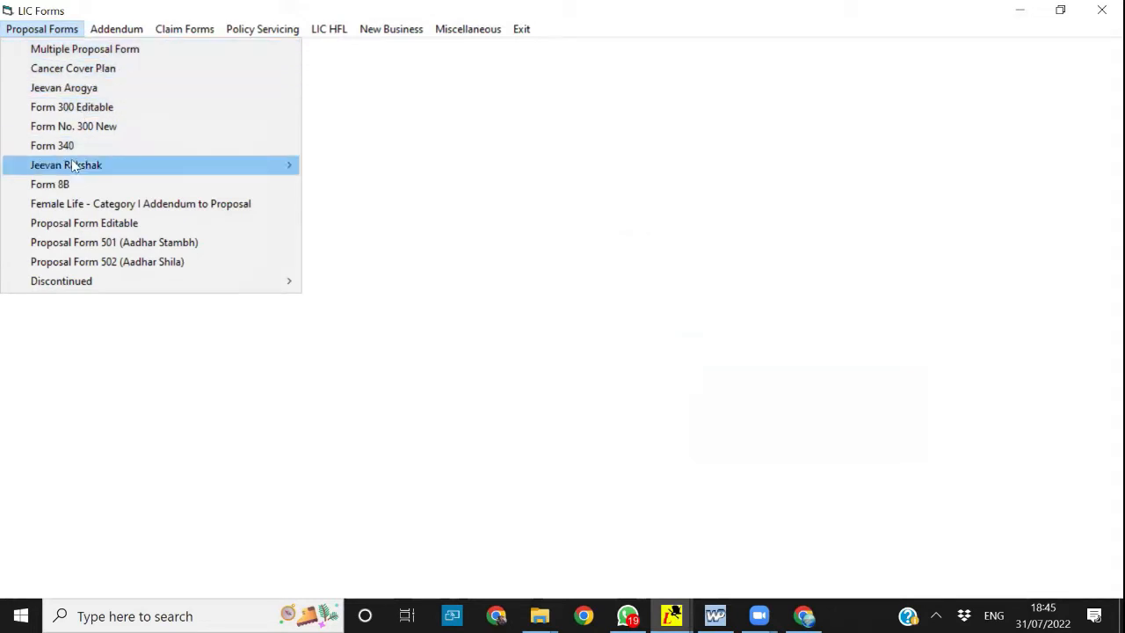
pyautogui.click(113, 31)
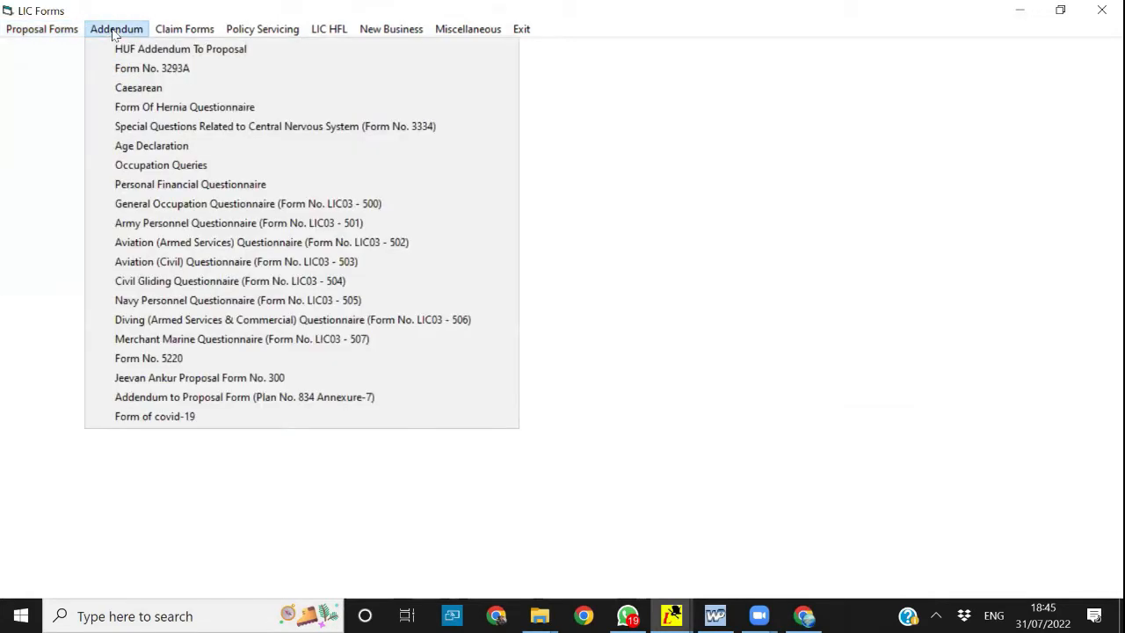
pyautogui.moveTo(175, 31)
pyautogui.moveTo(246, 35)
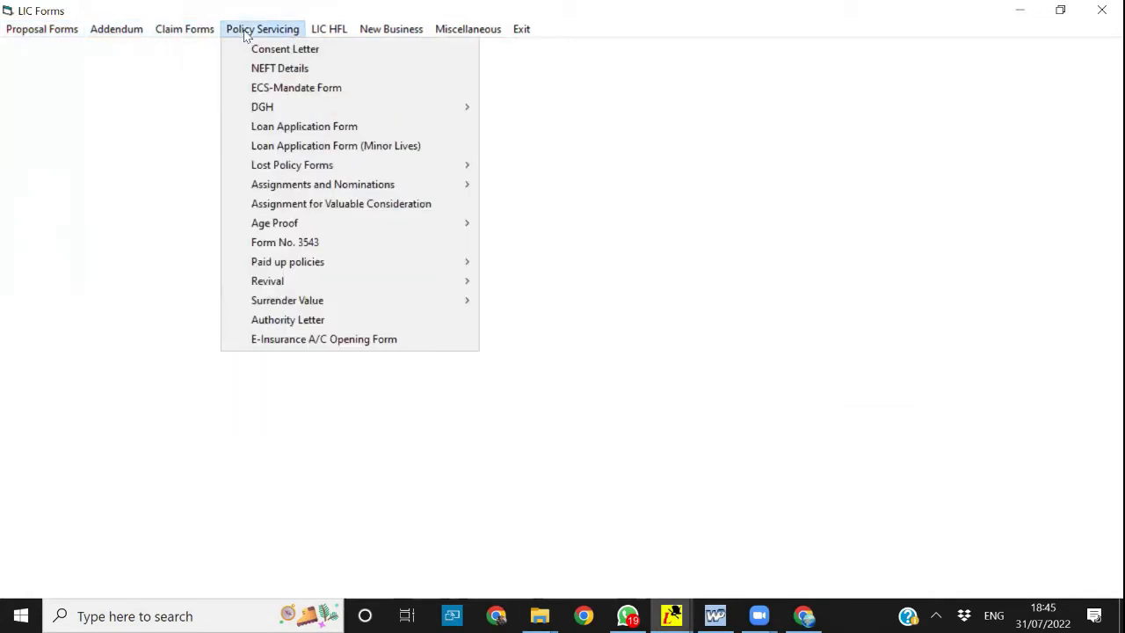
pyautogui.moveTo(323, 34)
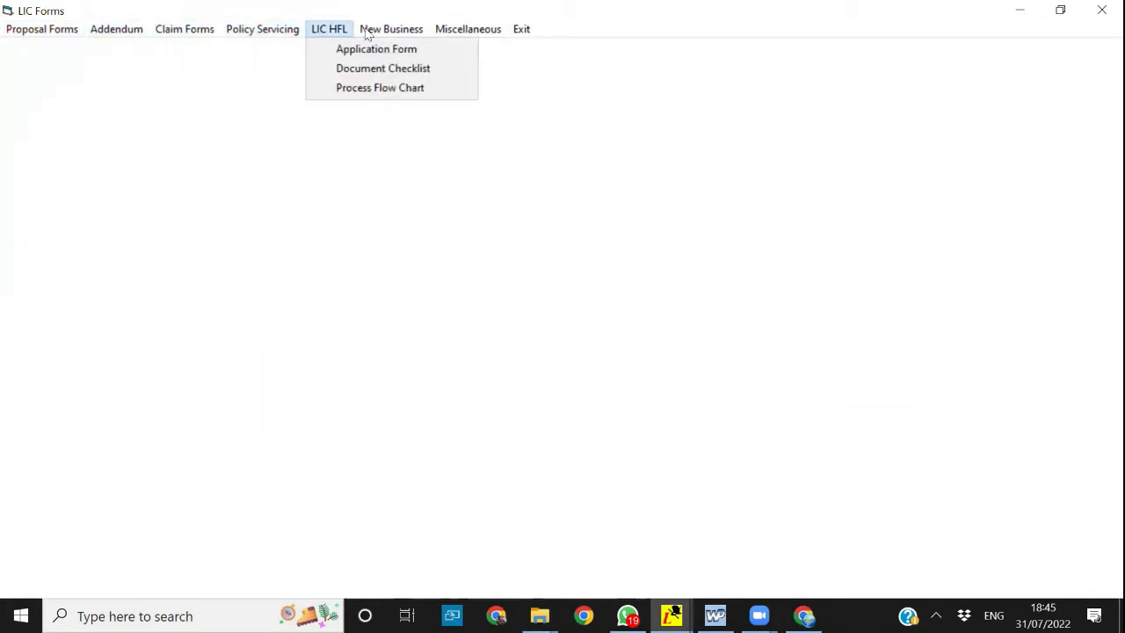
pyautogui.moveTo(372, 33)
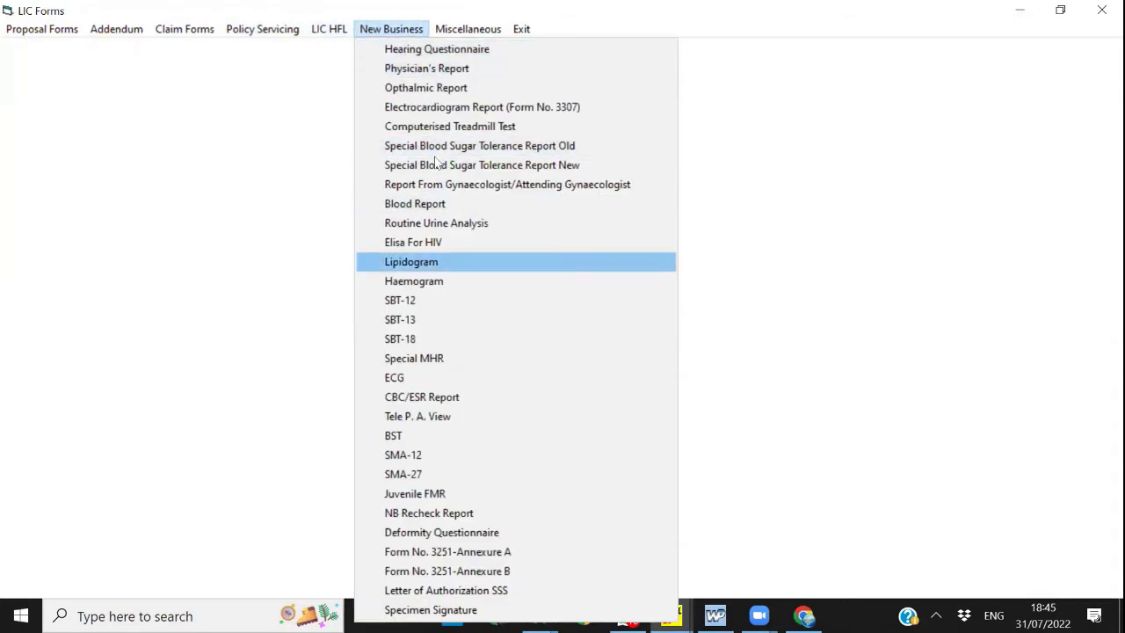
pyautogui.moveTo(479, 35)
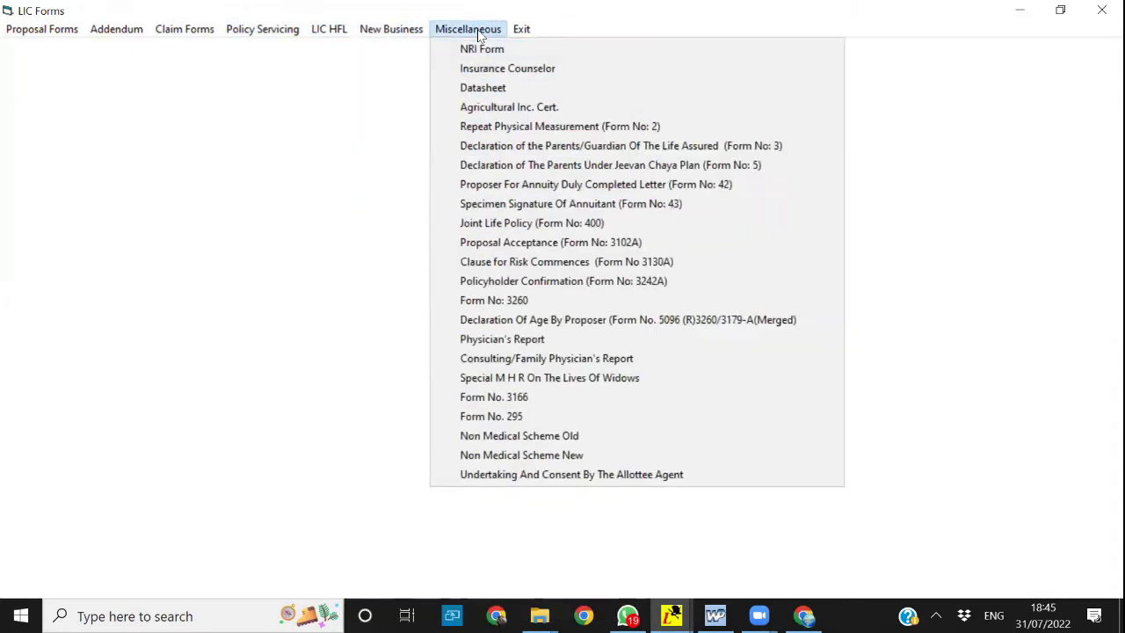
pyautogui.click(517, 124)
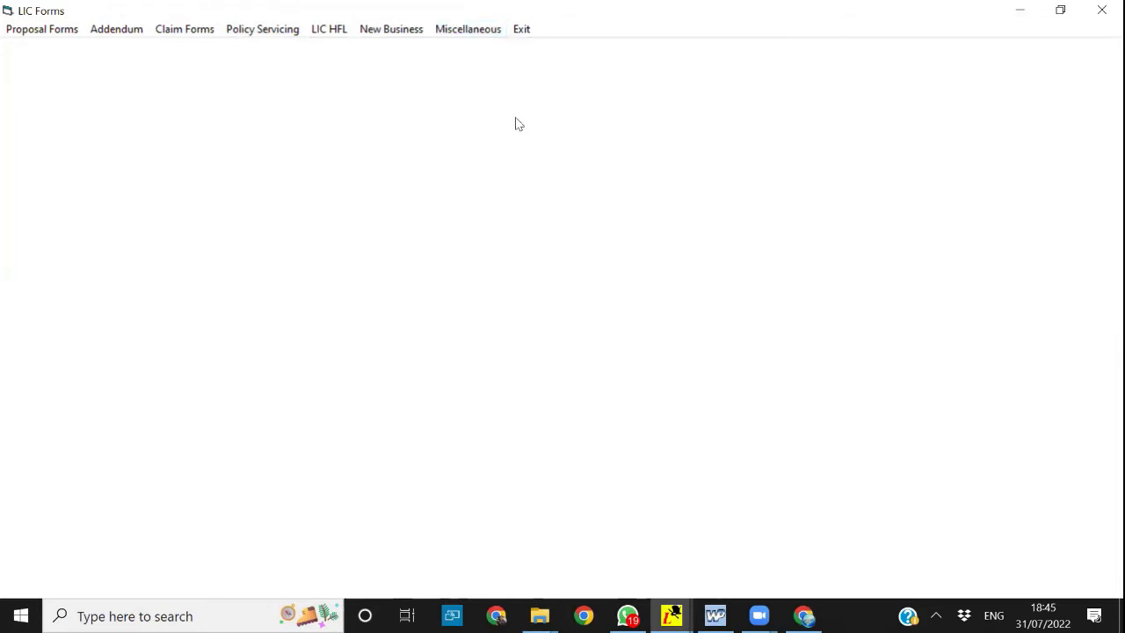
pyautogui.click(522, 31)
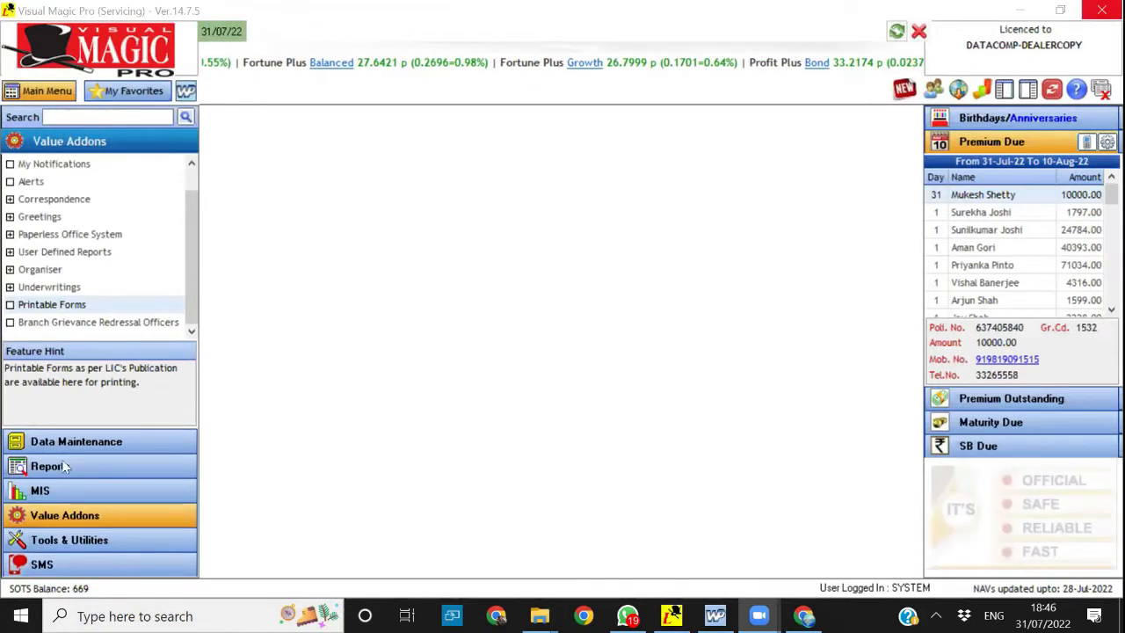
# Switch to Visual Magic Pro (Wonder Plans), view the New Magic Mix quotations and report options, and close the form
pyautogui.hotkey('alt', 'Tab')
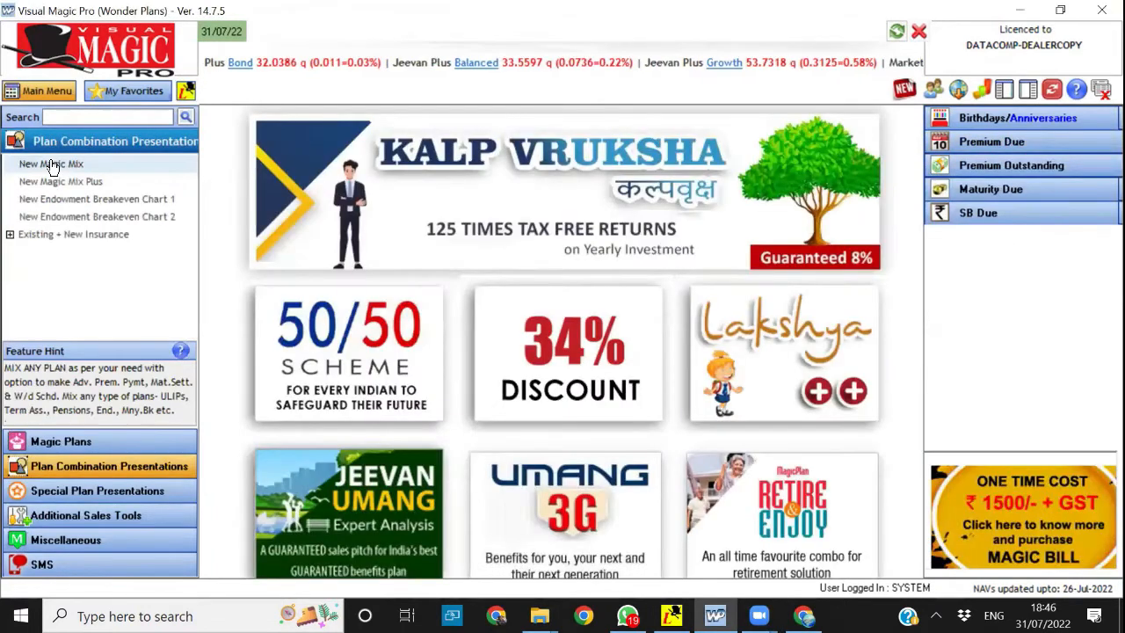
pyautogui.click(51, 166)
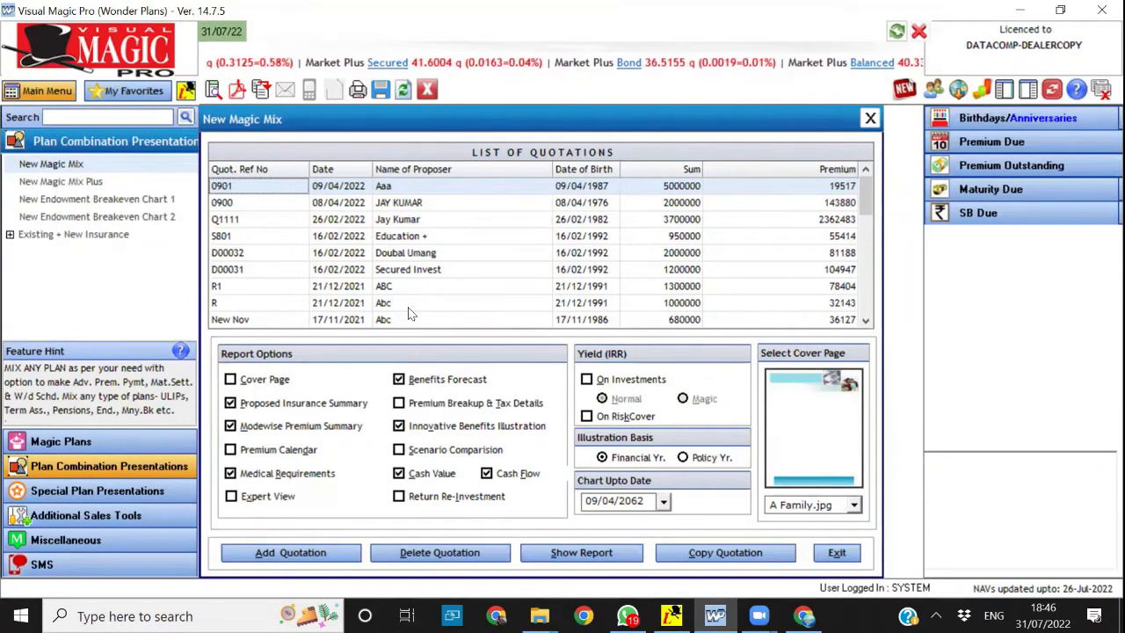
pyautogui.click(428, 90)
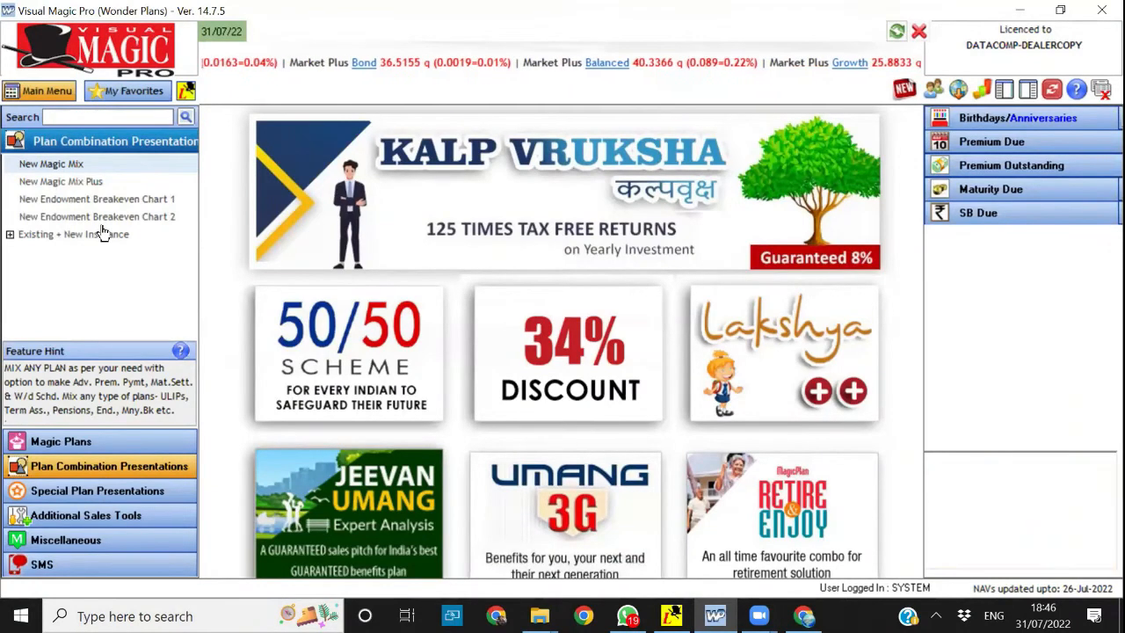
# View the Insurance Appraisal report form under Existing + New Insurance and close it
pyautogui.click(31, 237)
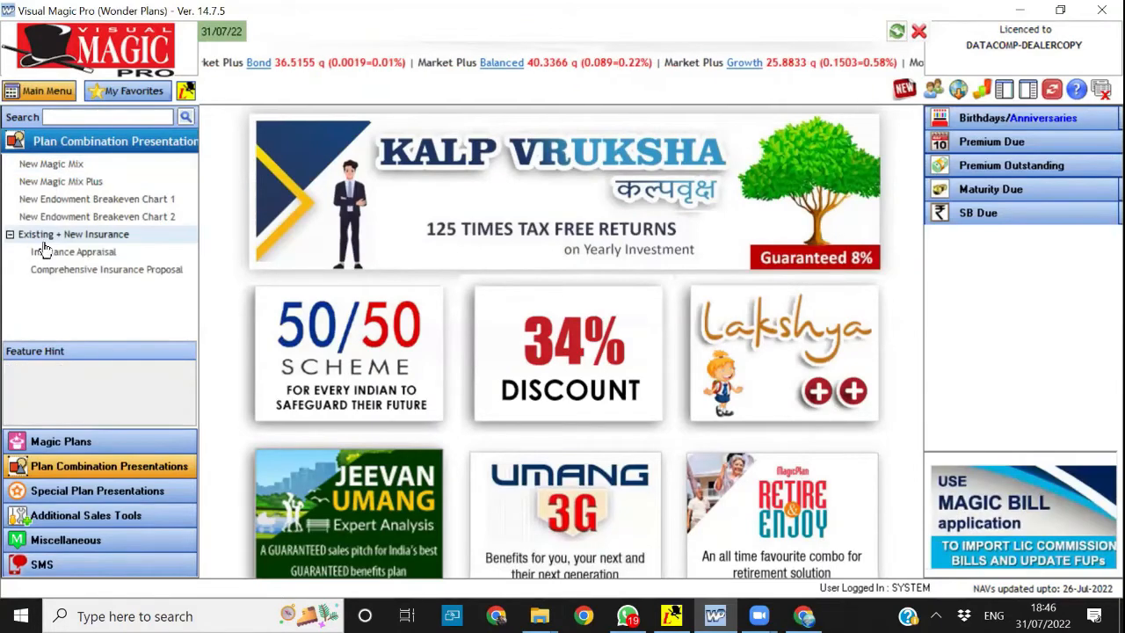
pyautogui.click(51, 253)
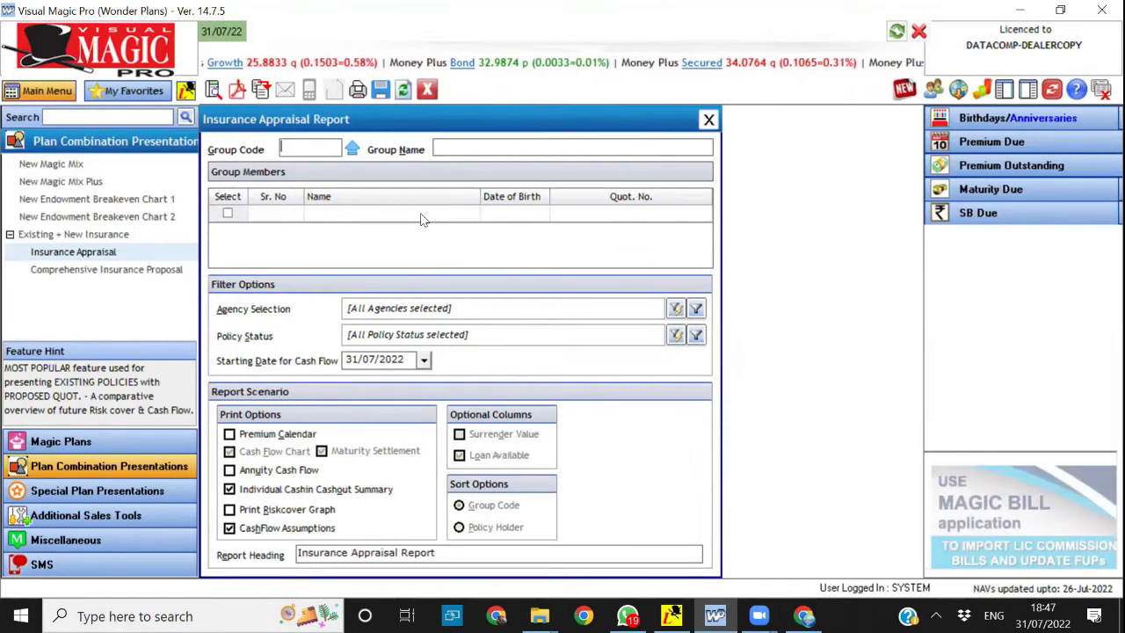
pyautogui.click(428, 92)
# Generate the Plan Features report for plan 122 from Special Plan Presentations
pyautogui.click(74, 490)
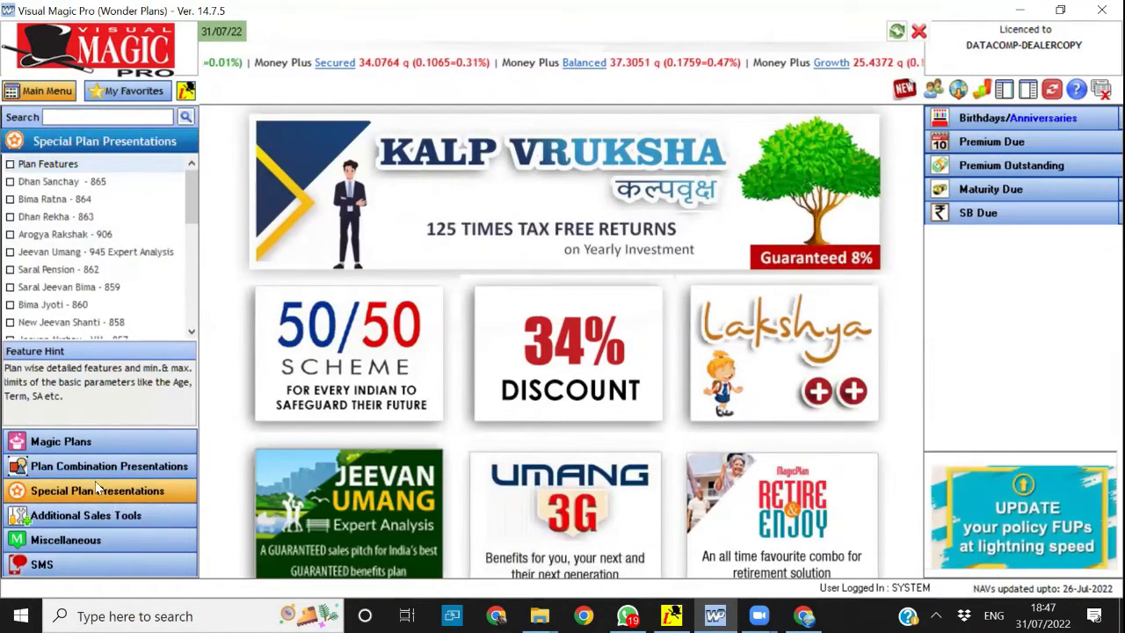
pyautogui.click(48, 166)
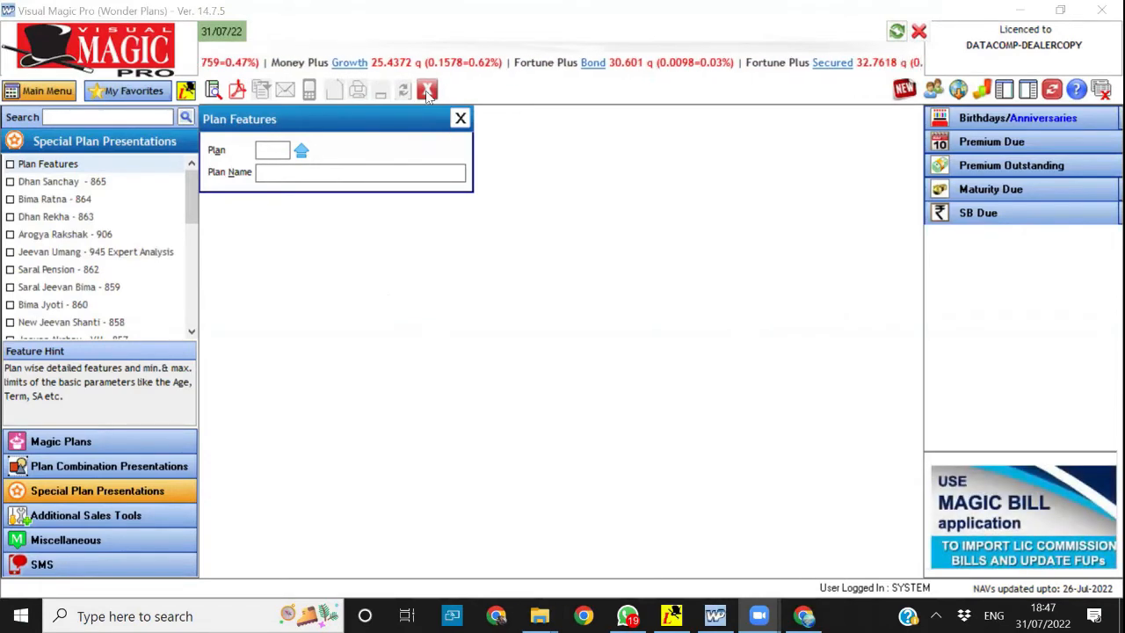
pyautogui.click(275, 156)
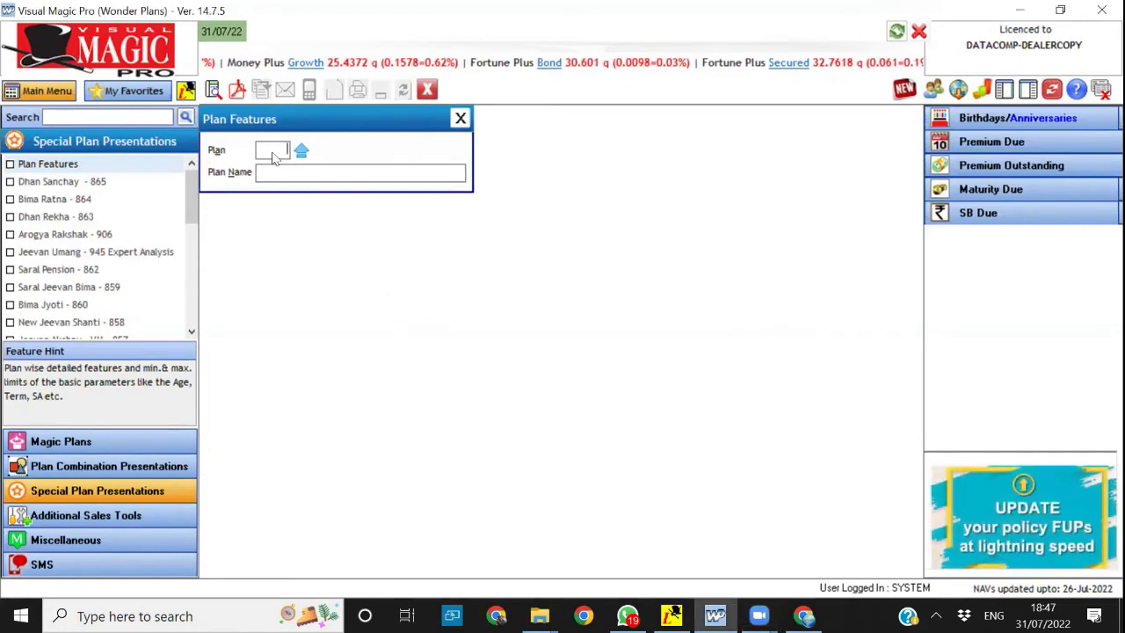
pyautogui.write('122')
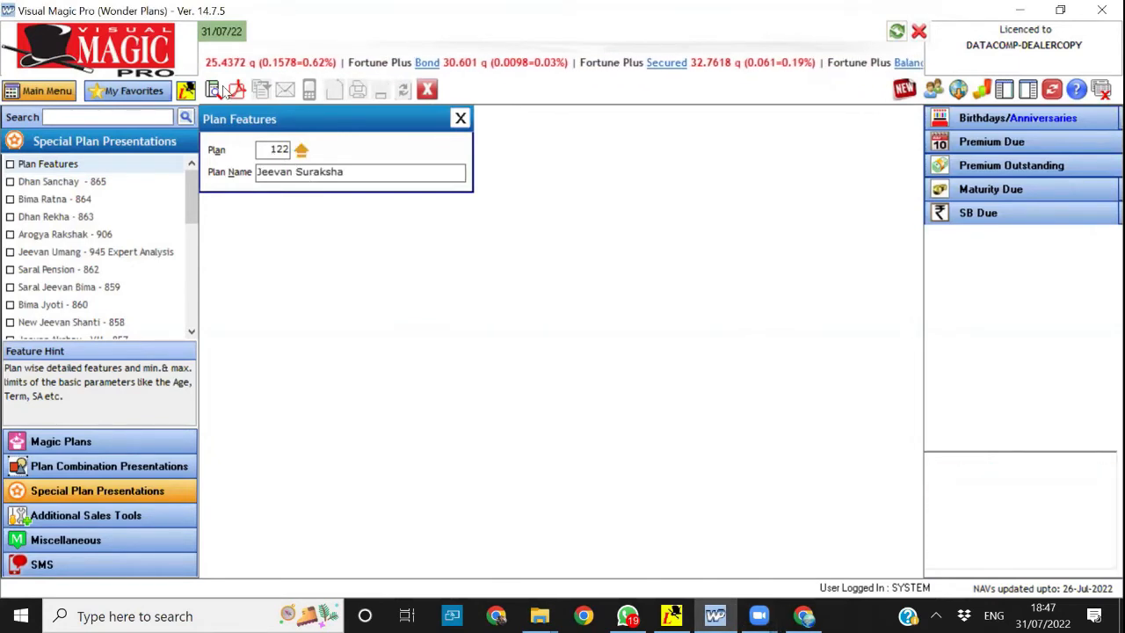
pyautogui.press('Return')
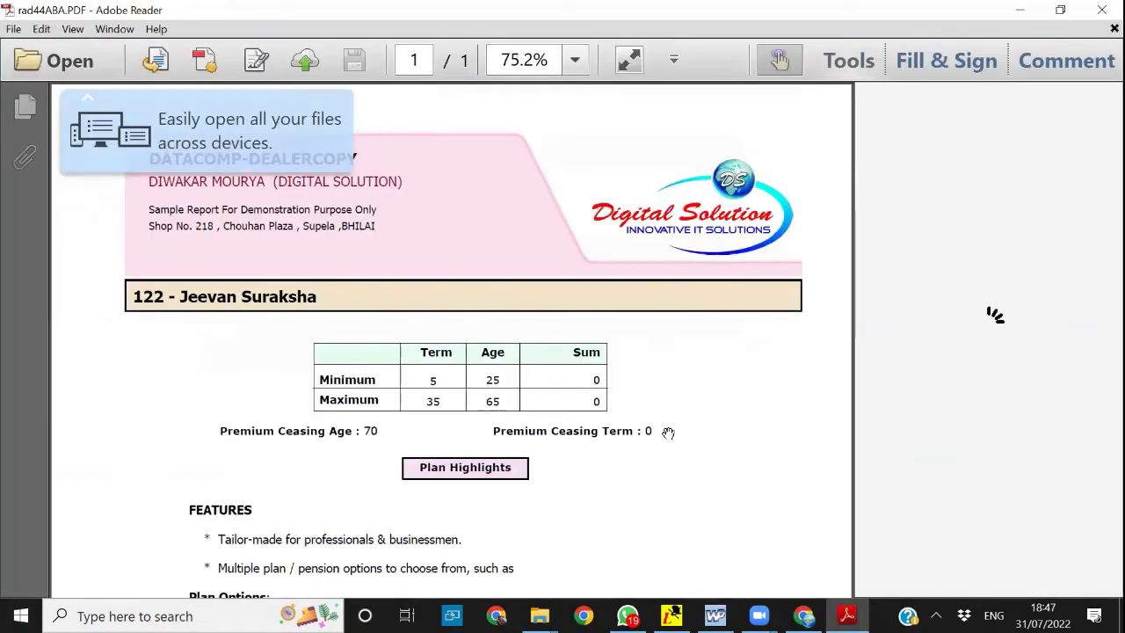
# Read the Jeevan Suraksha plan highlights through to the end, and close the PDF and the Plan Features form
pyautogui.scroll(-10, 668, 433)
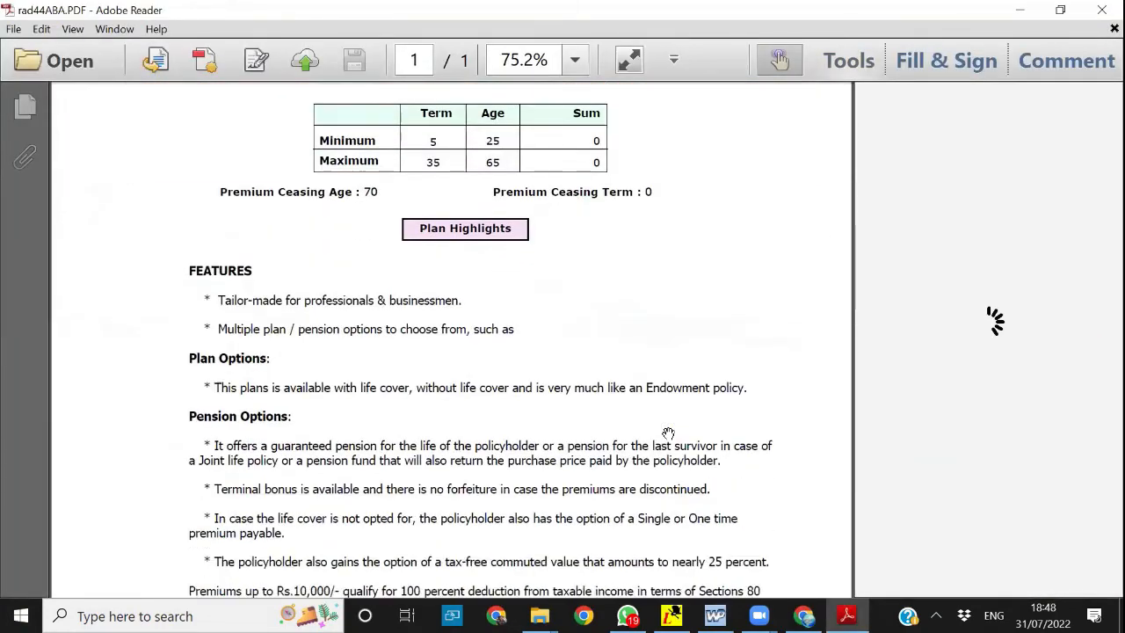
pyautogui.scroll(-5, 668, 433)
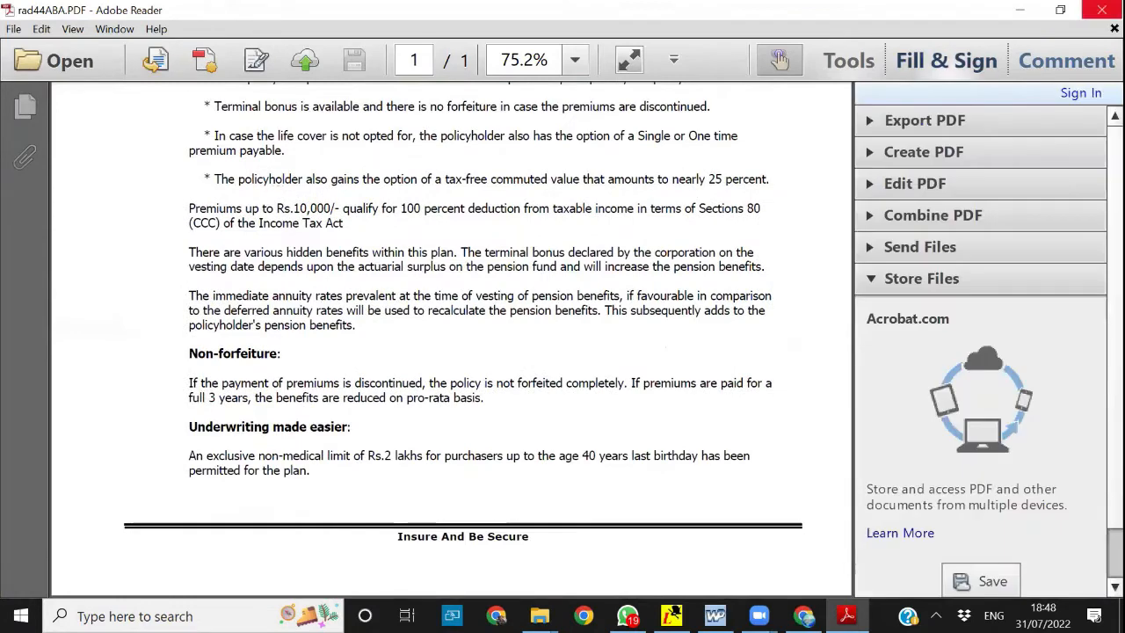
pyautogui.hotkey('alt', 'F4')
pyautogui.click(429, 95)
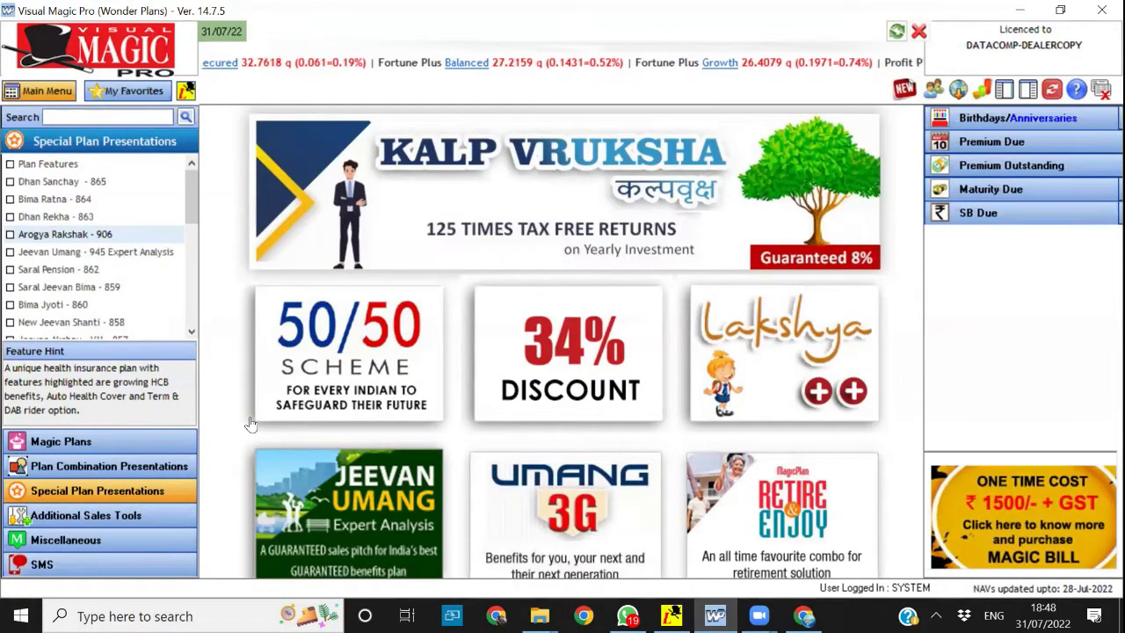
# Open the Product Returns Spreadsheet from Option Planners & Reckoners in Additional Sales Tools
pyautogui.click(113, 520)
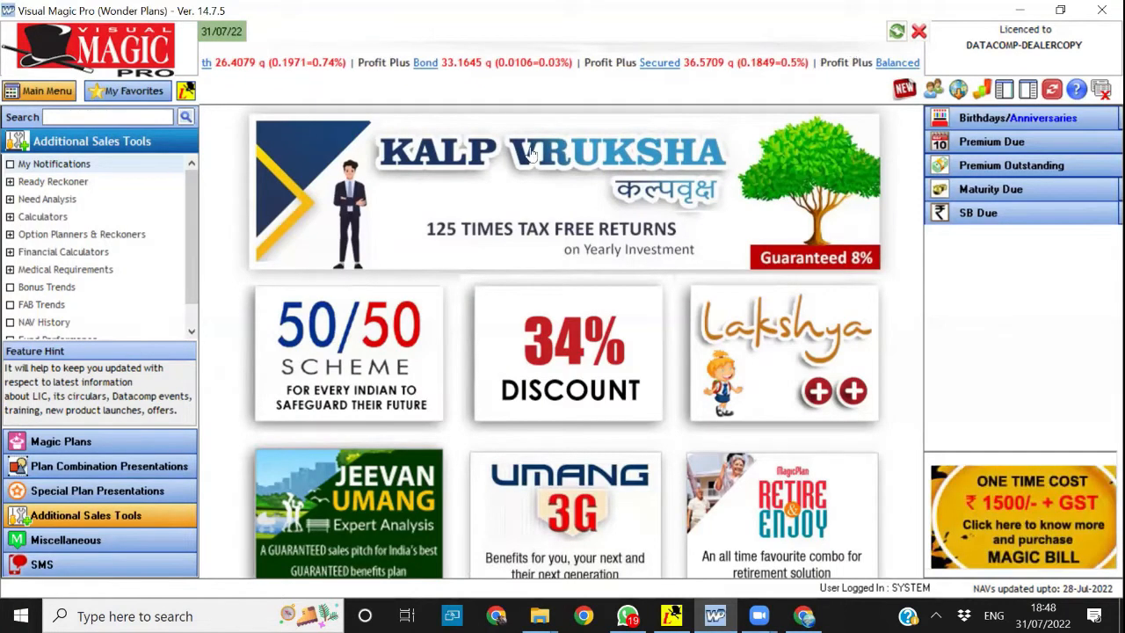
pyautogui.click(86, 235)
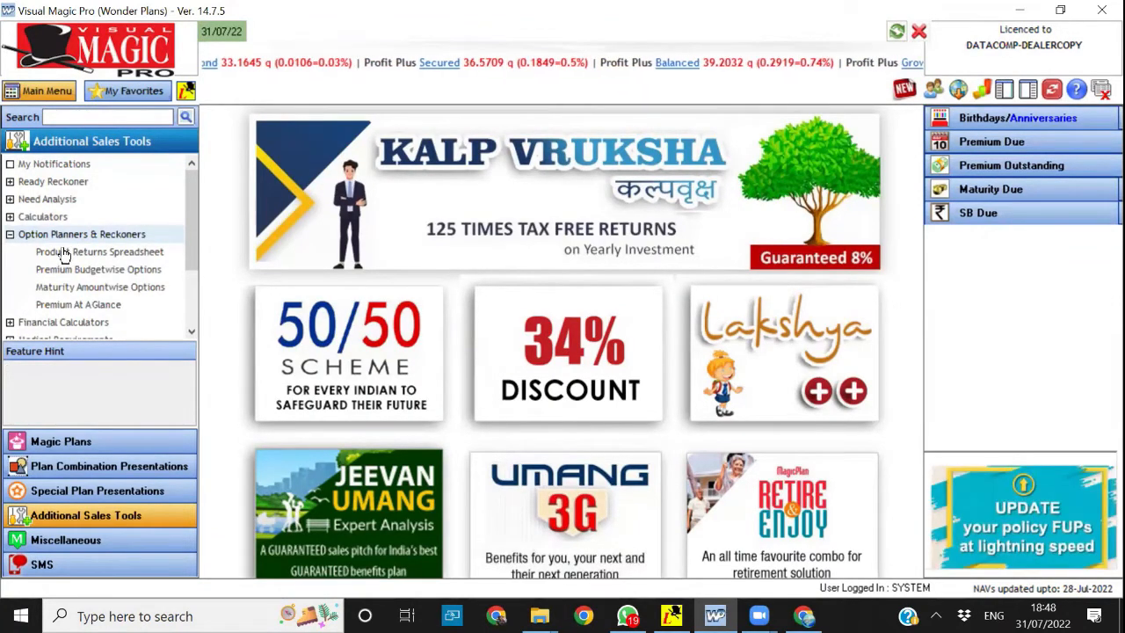
pyautogui.click(63, 254)
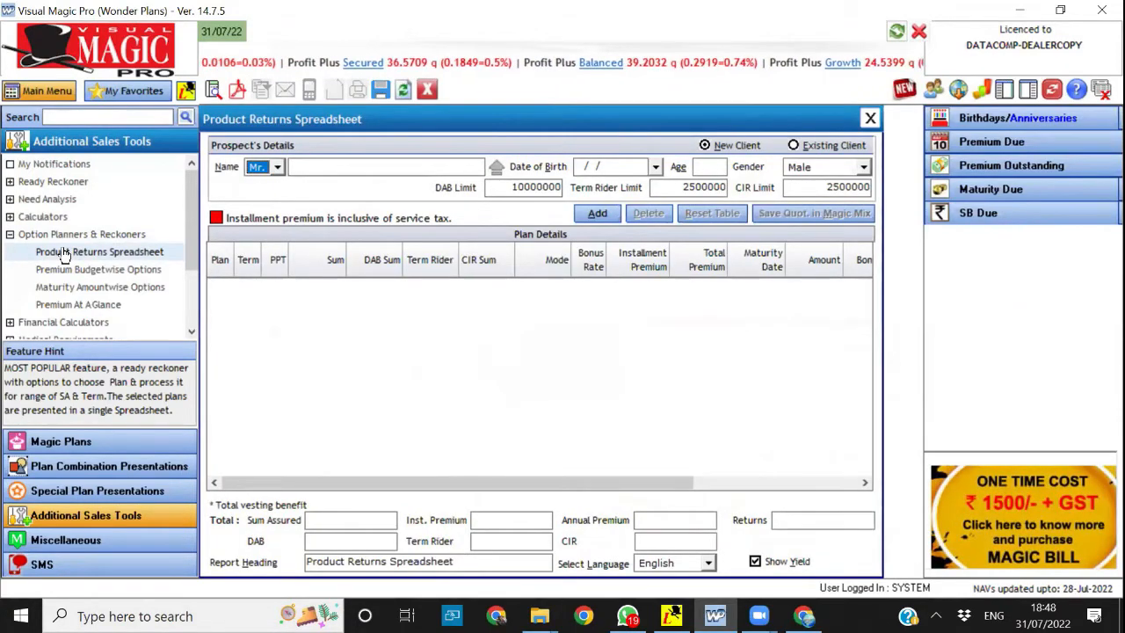
# Enter the prospect's full name and set the age to 35 for the new client
pyautogui.press('Tab')
pyautogui.write('Jay Kaumr')
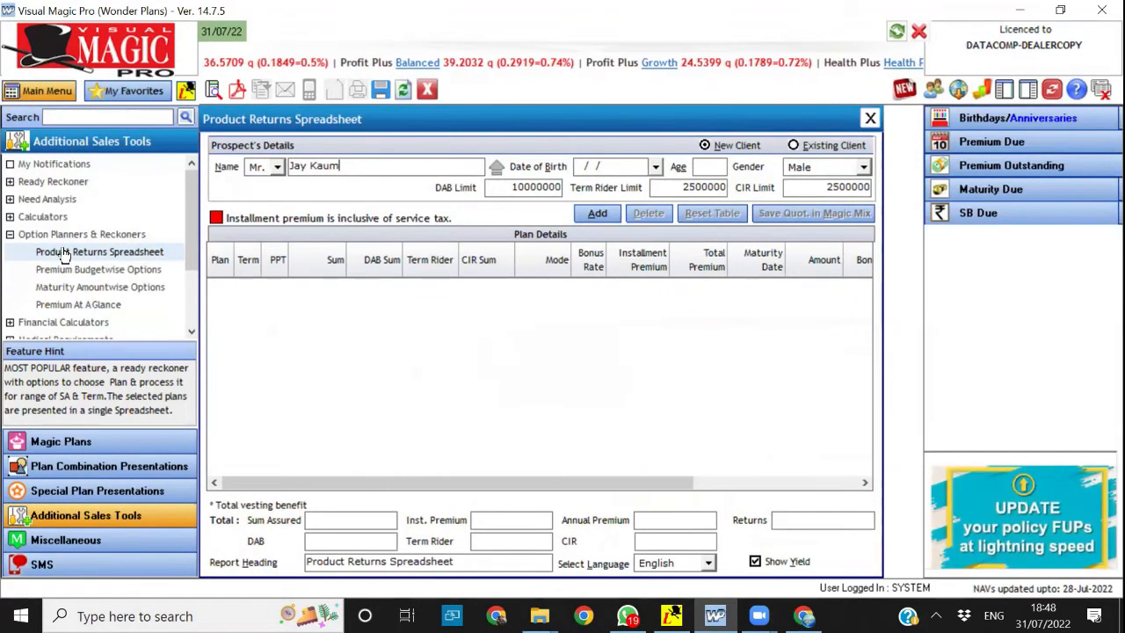
pyautogui.press('BackSpace')
pyautogui.write('umar')
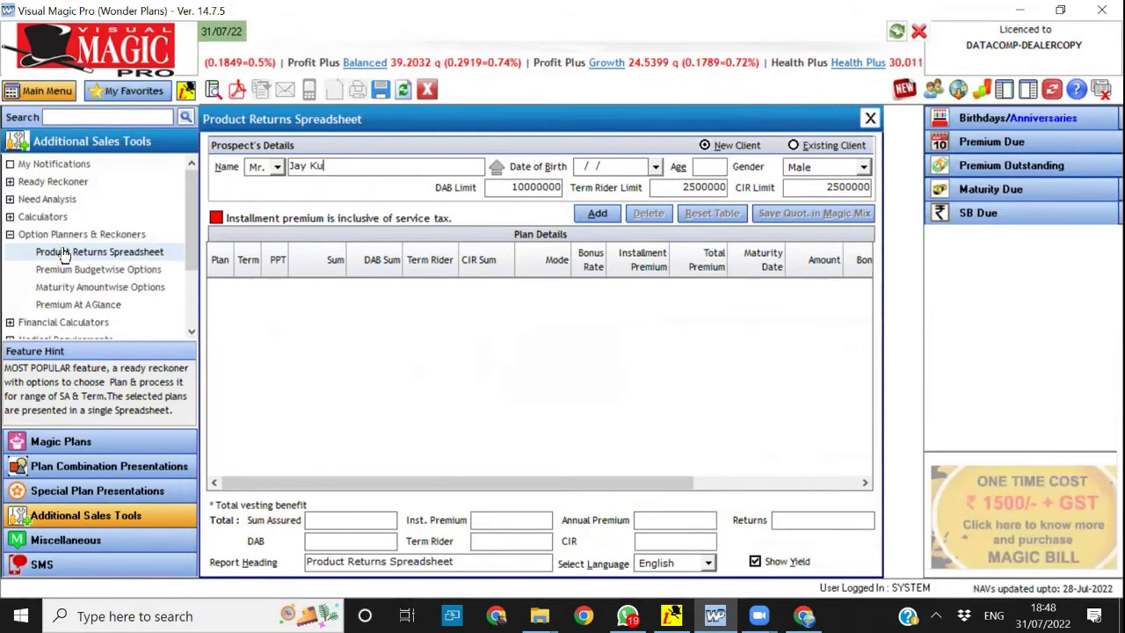
pyautogui.press('Tab')
pyautogui.press('Tab')
pyautogui.write('35')
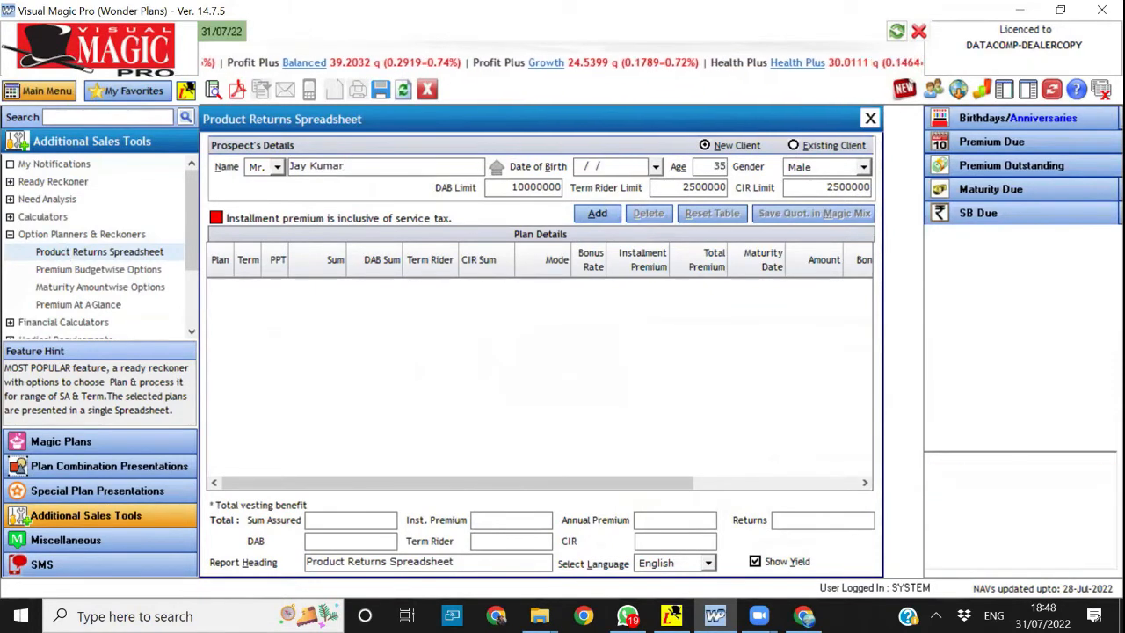
pyautogui.press('Tab')
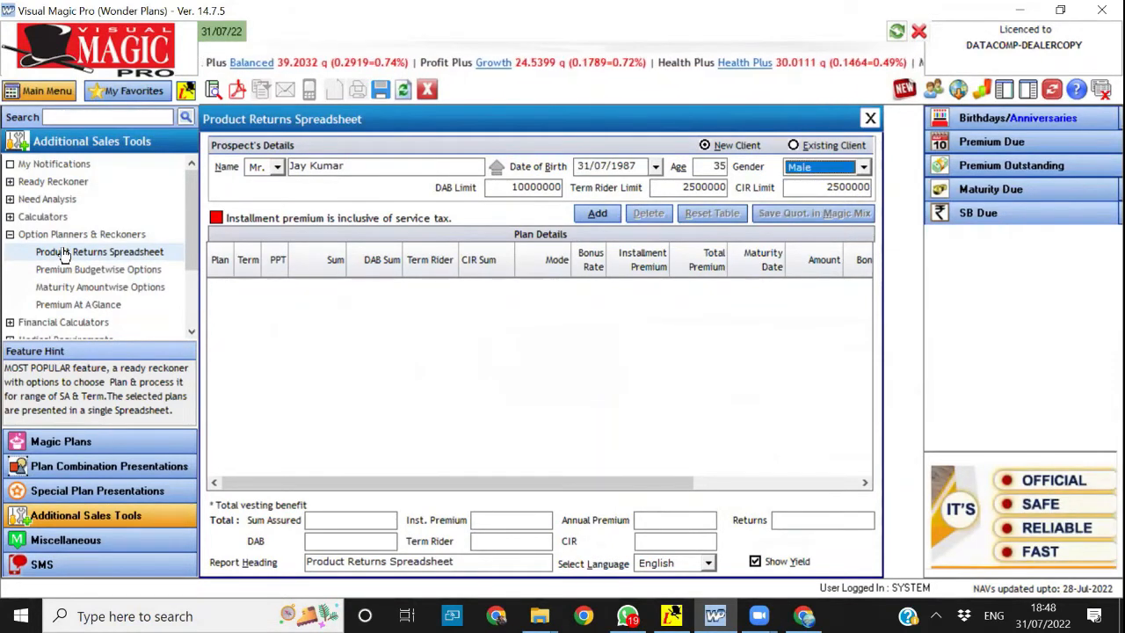
# Start adding multiple plan rows based on variable Term/PPT, choosing plan 914 New Endowment
pyautogui.press('Tab')
pyautogui.press('Tab')
pyautogui.press('Tab')
pyautogui.press('Return')
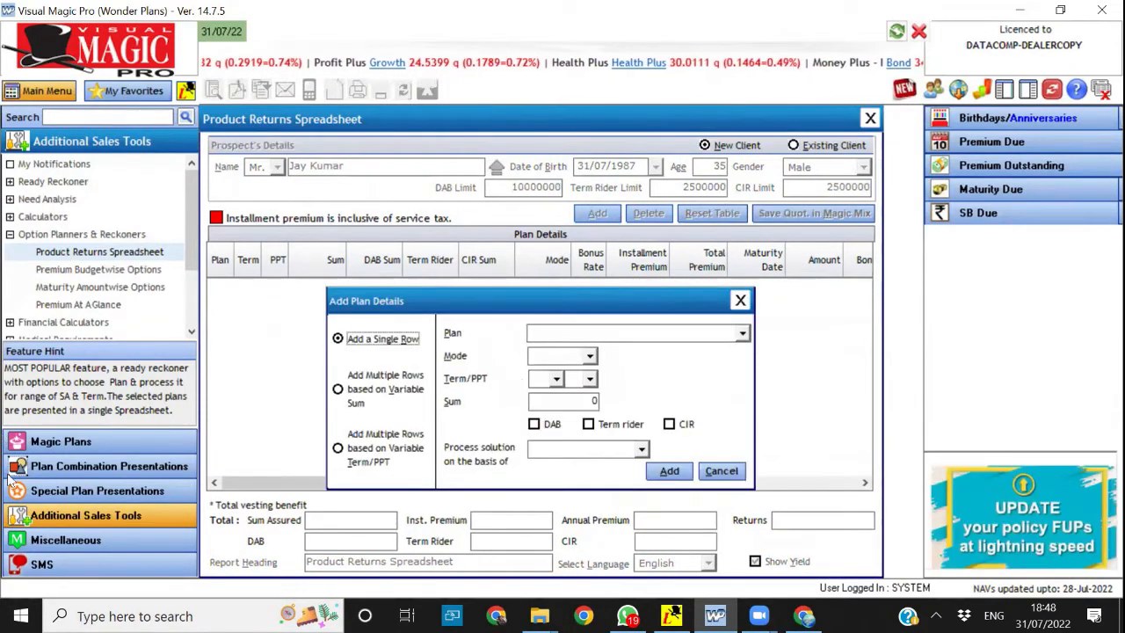
pyautogui.click(385, 447)
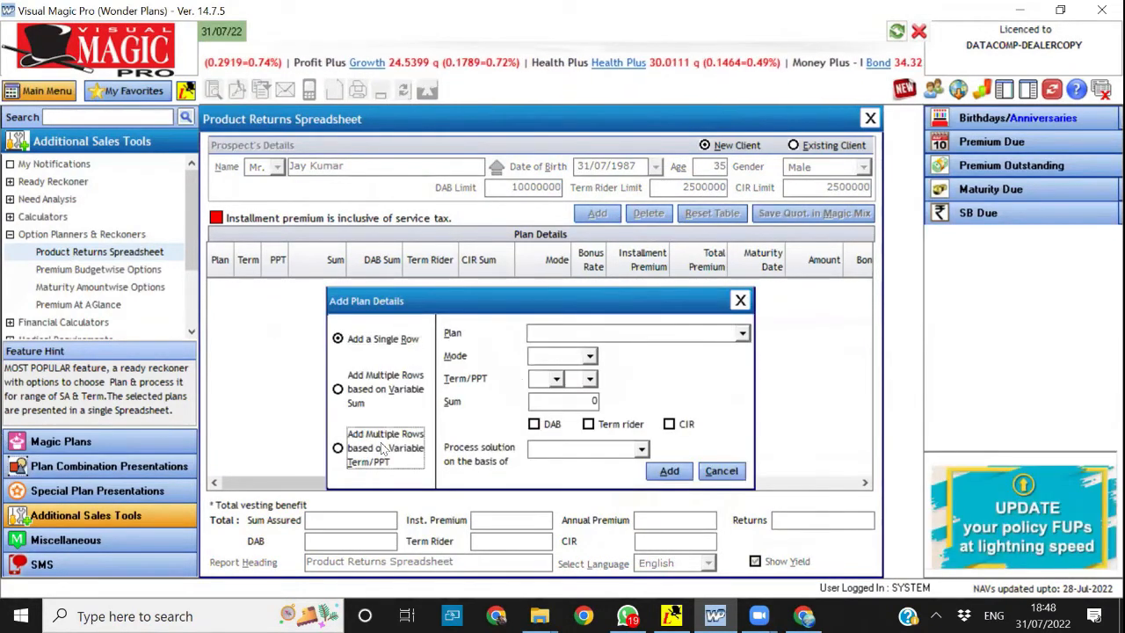
pyautogui.click(640, 336)
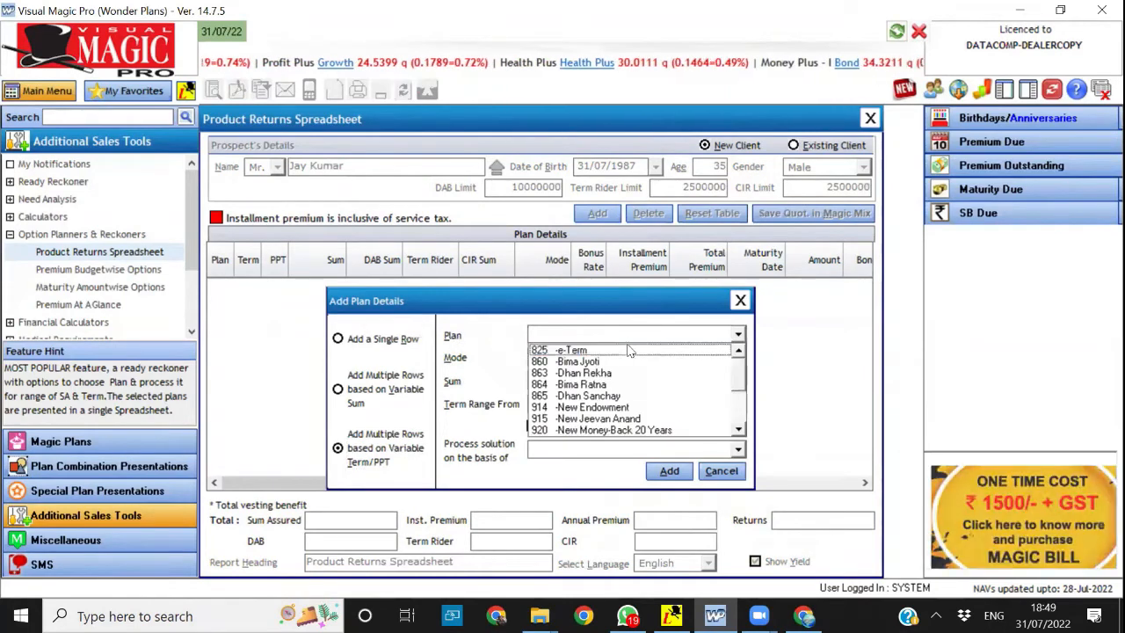
pyautogui.click(609, 409)
pyautogui.press('Tab')
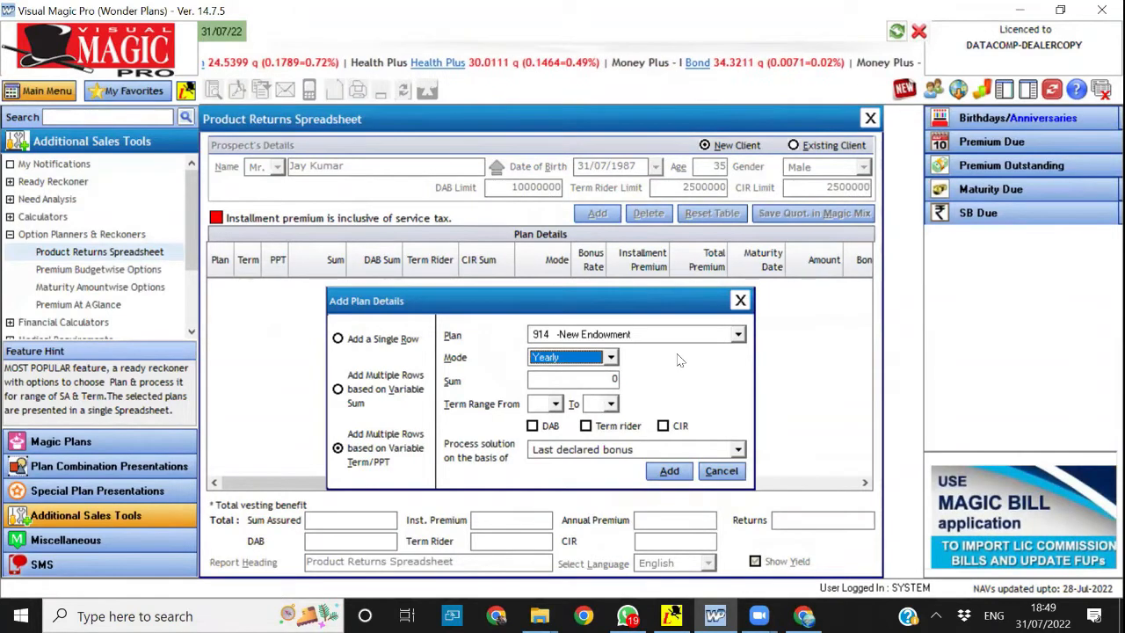
# Keep the yearly mode, set the sum to 500000 and the term range to 12 to 20, and add the rows
pyautogui.press('Tab')
pyautogui.write('5')
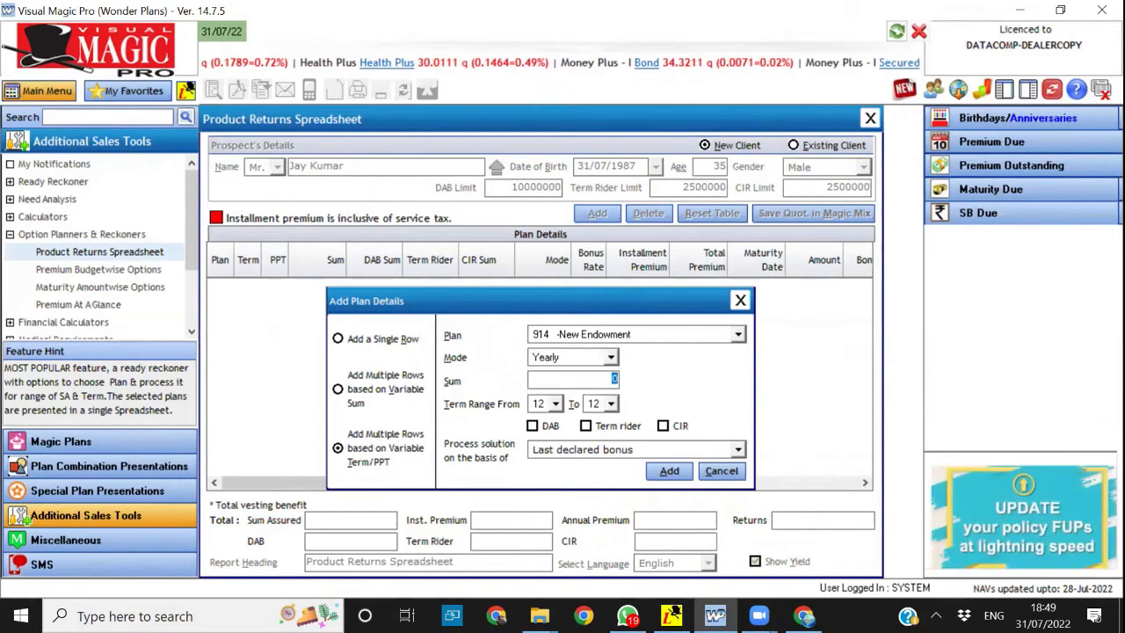
pyautogui.write('00000')
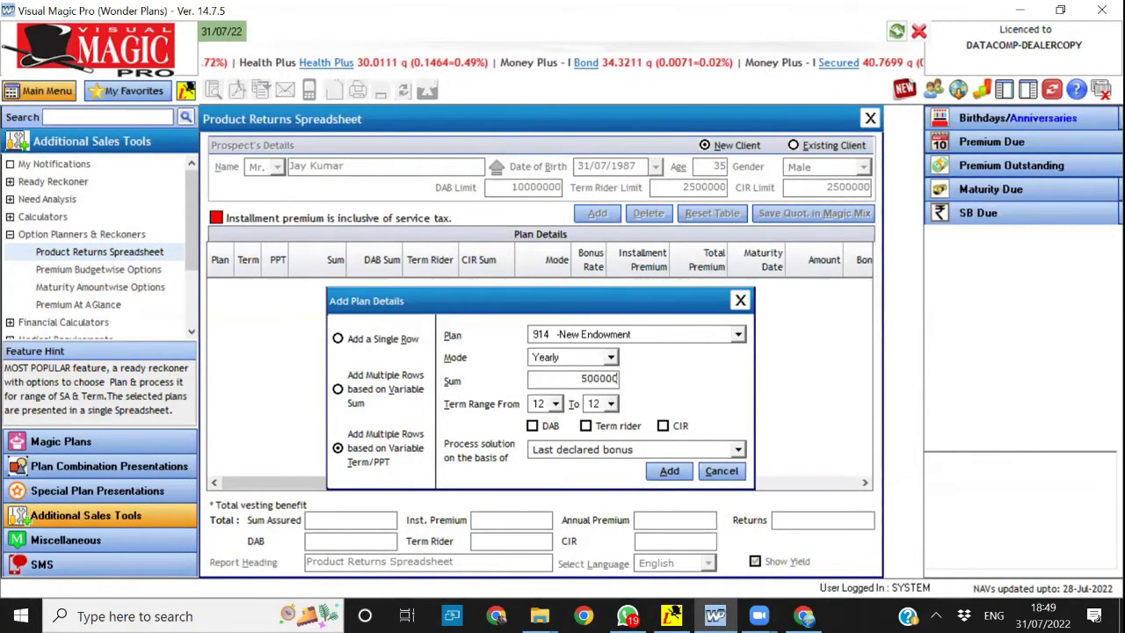
pyautogui.press('Tab')
pyautogui.press('Tab')
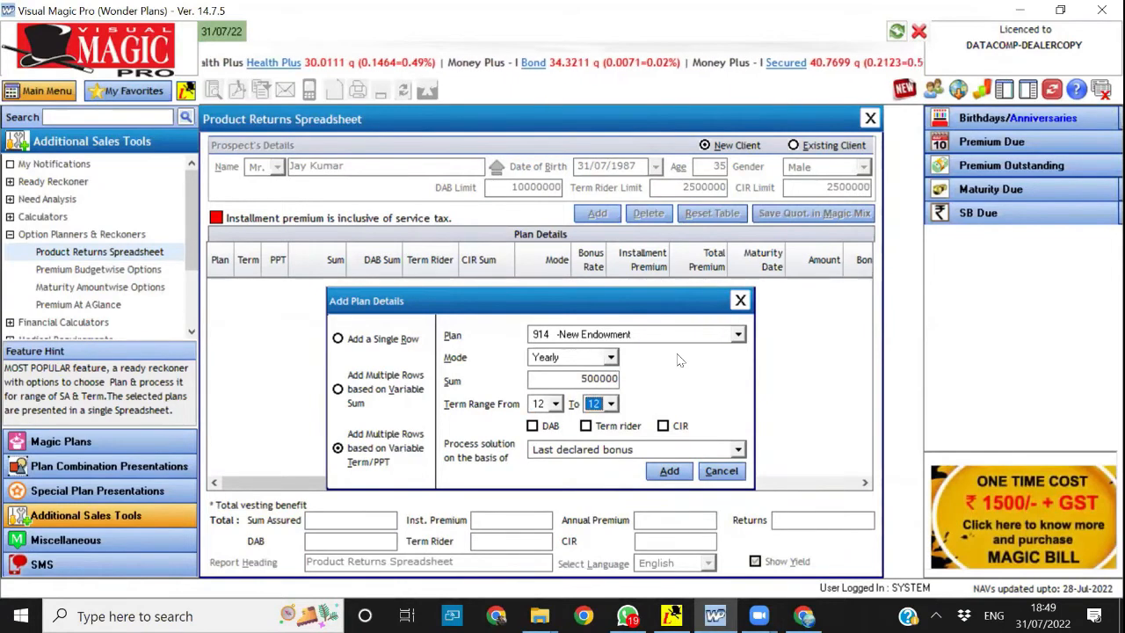
pyautogui.write('20')
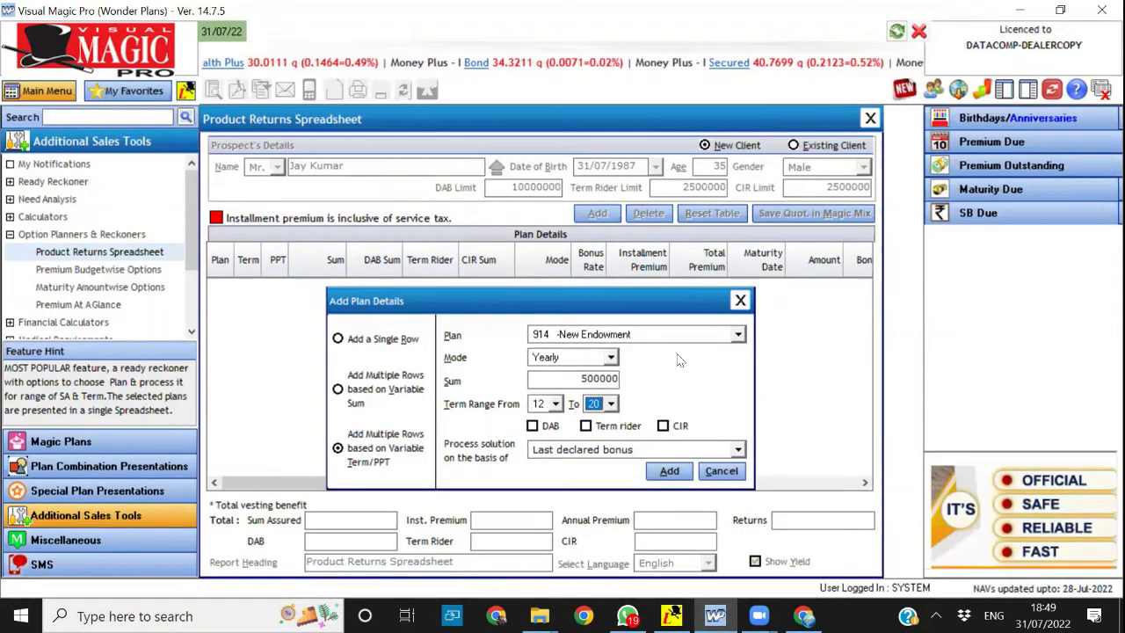
pyautogui.click(668, 472)
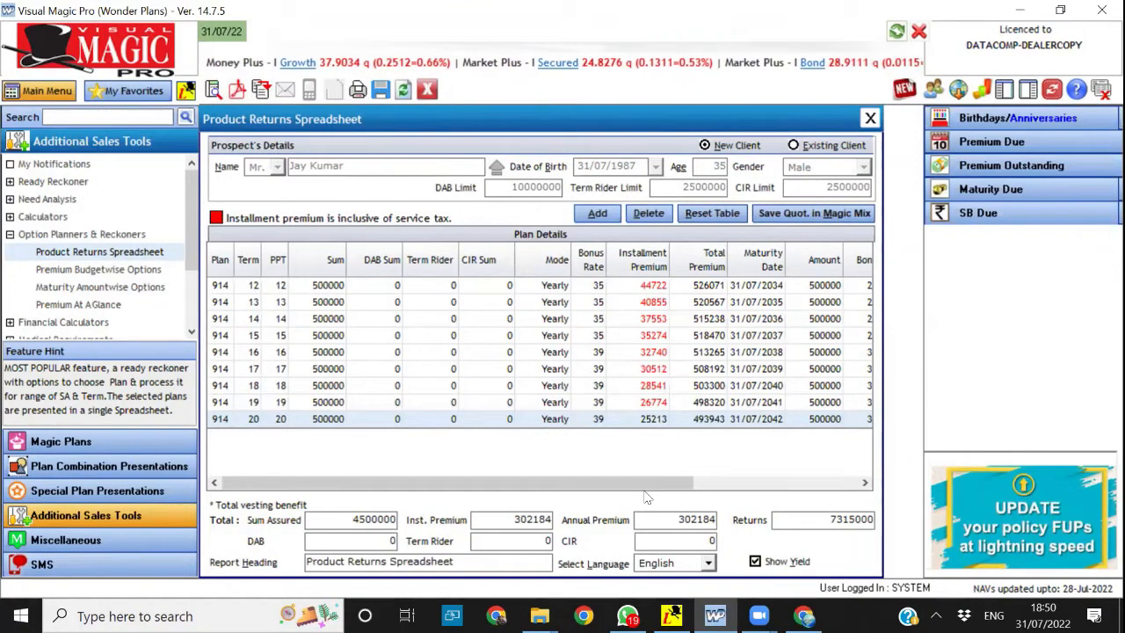
# Compare the installment premiums and total returns of the New Endowment rows from the shortest to the longest term
pyautogui.click(267, 287)
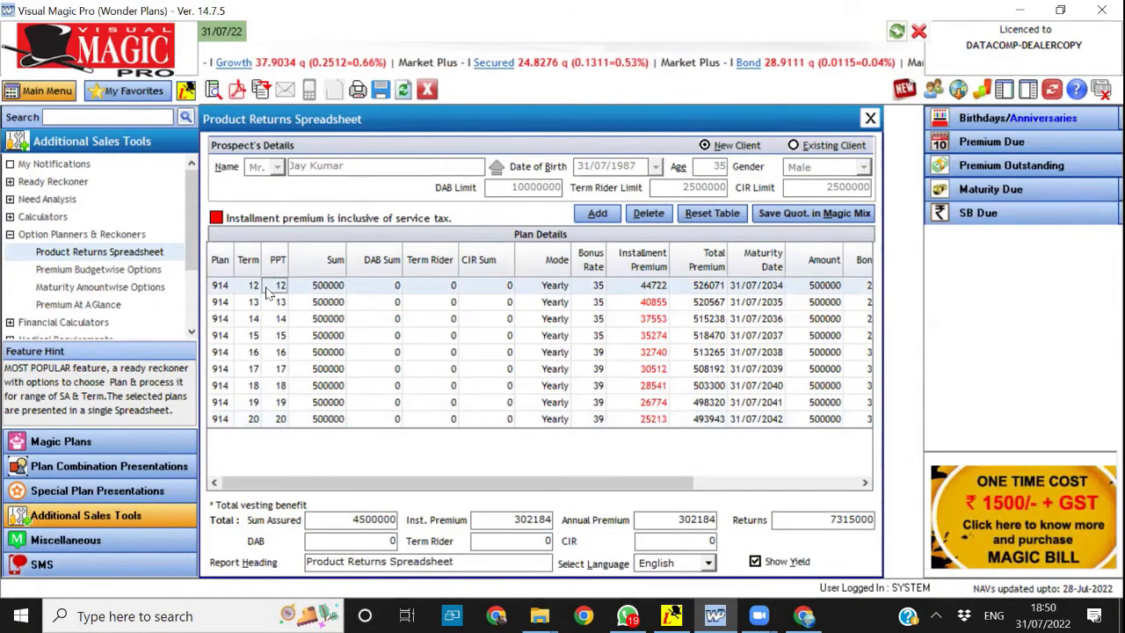
pyautogui.click(632, 423)
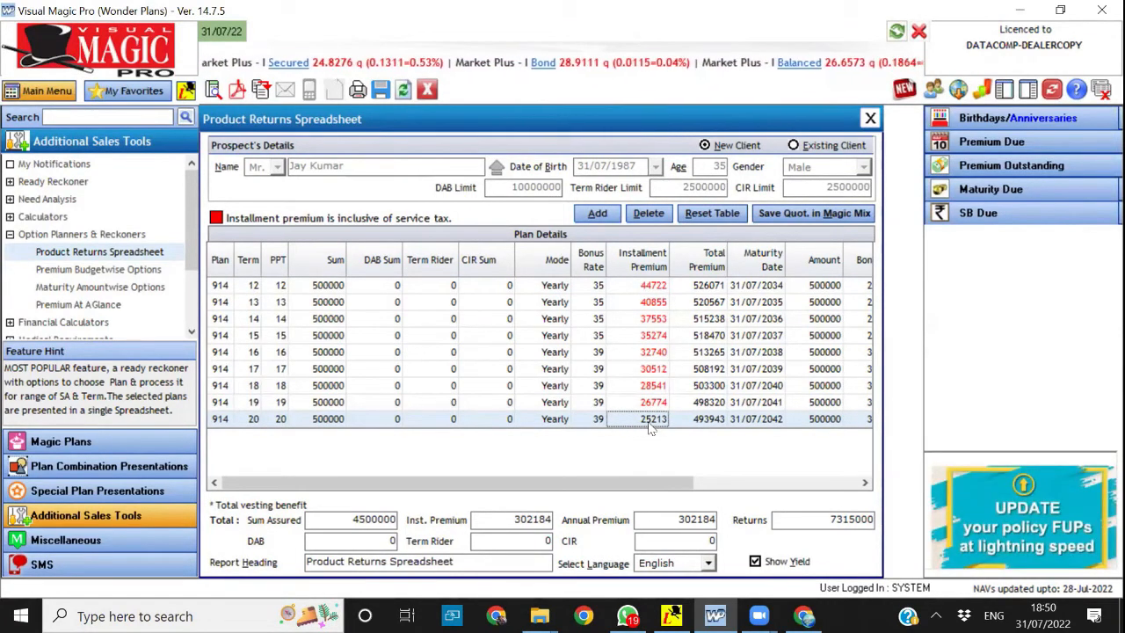
pyautogui.moveTo(683, 480); pyautogui.dragTo(859, 486)
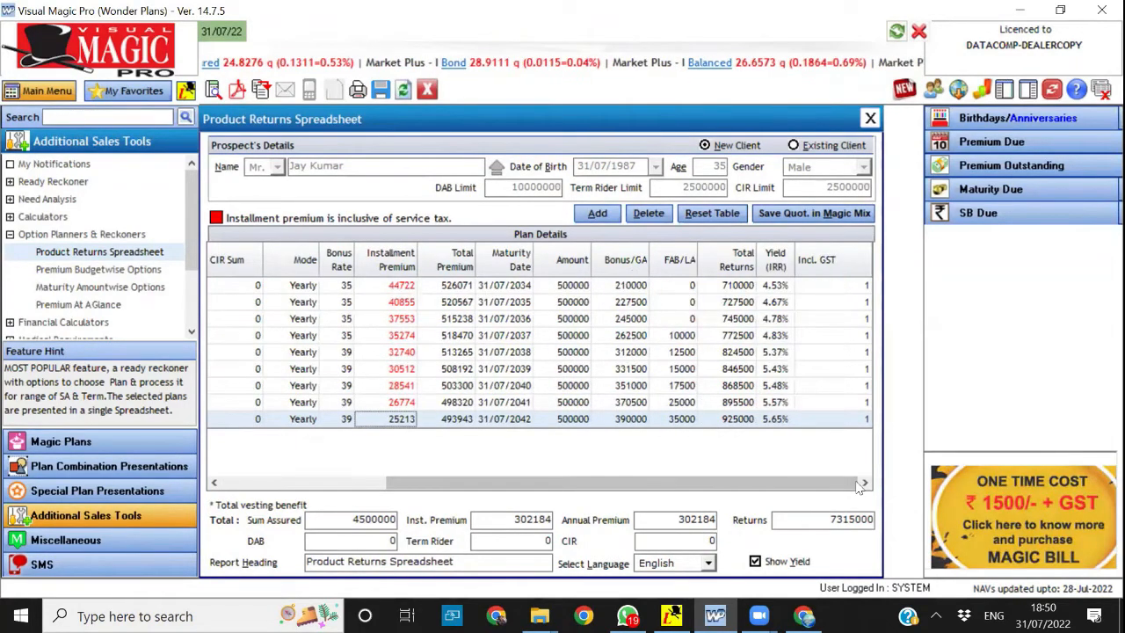
pyautogui.click(729, 421)
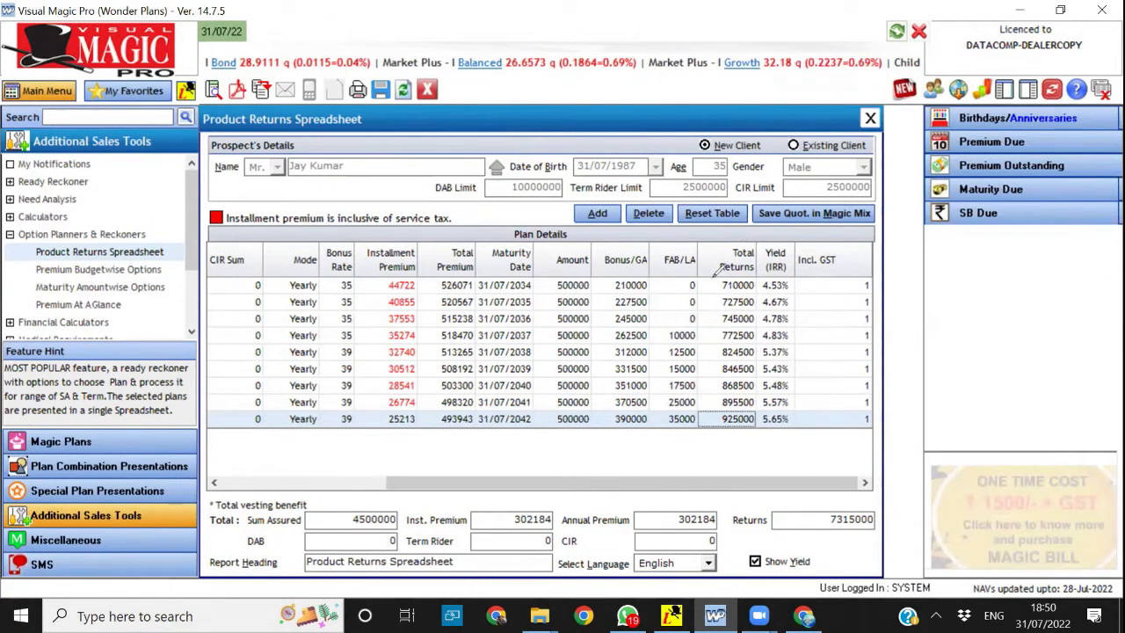
pyautogui.moveTo(716, 273)
pyautogui.mouseDown()
pyautogui.moveTo(761, 280)
pyautogui.moveTo(763, 264)
pyautogui.moveTo(719, 283)
pyautogui.mouseUp()
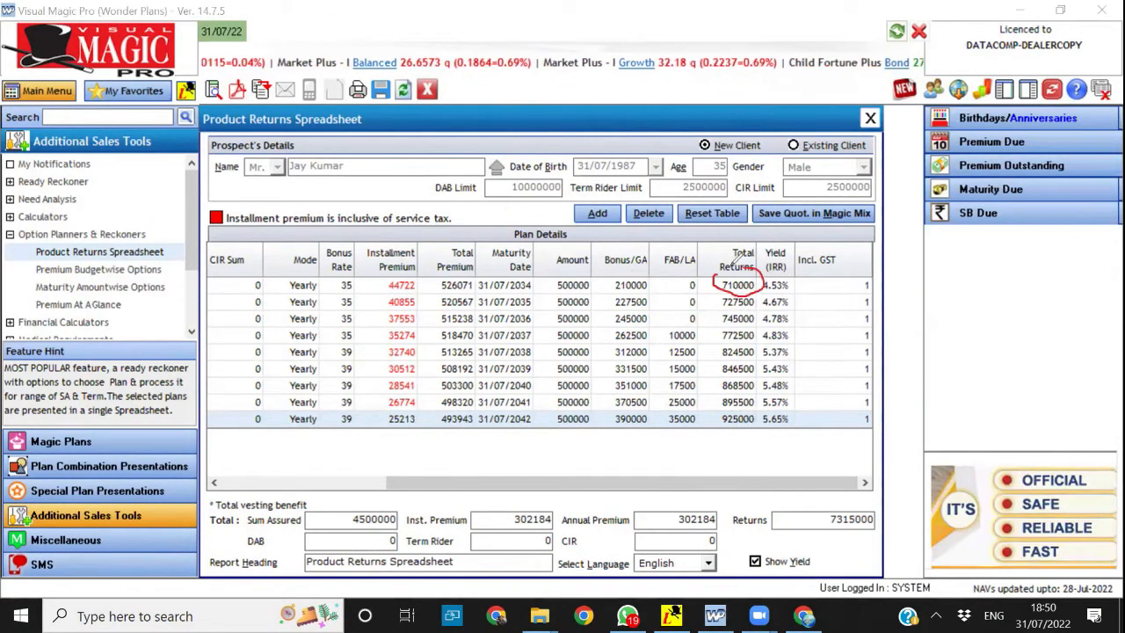
pyautogui.moveTo(719, 294)
pyautogui.mouseDown()
pyautogui.moveTo(715, 308)
pyautogui.moveTo(764, 305)
pyautogui.moveTo(737, 295)
pyautogui.mouseUp()
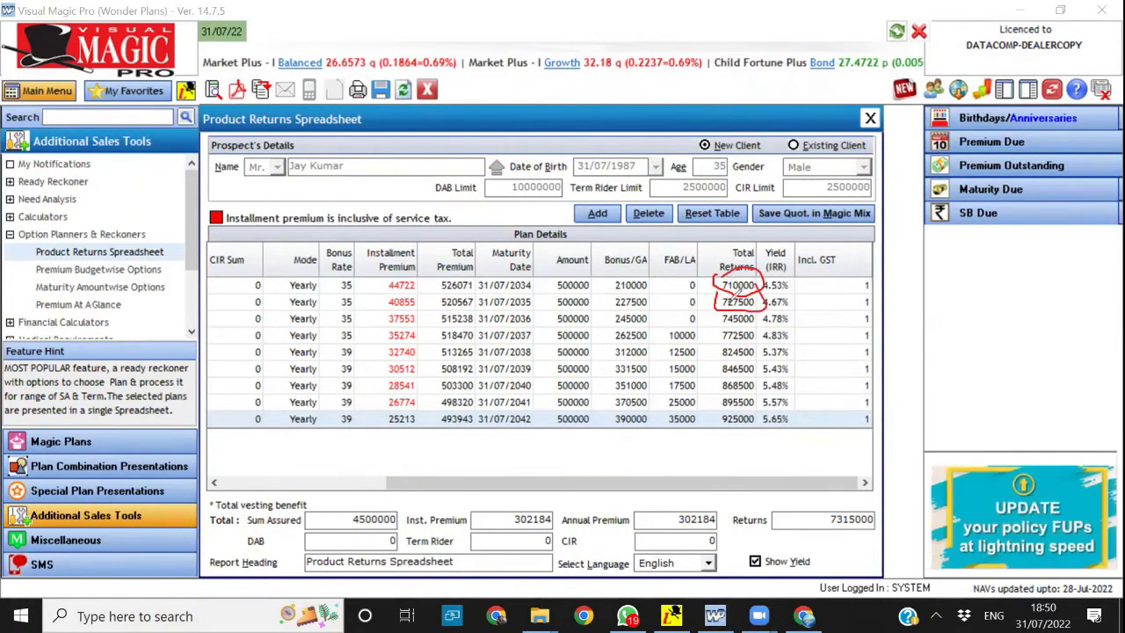
pyautogui.moveTo(749, 307)
pyautogui.mouseDown()
pyautogui.moveTo(721, 310)
pyautogui.moveTo(723, 334)
pyautogui.moveTo(765, 316)
pyautogui.moveTo(715, 352)
pyautogui.moveTo(743, 359)
pyautogui.moveTo(762, 342)
pyautogui.mouseUp()
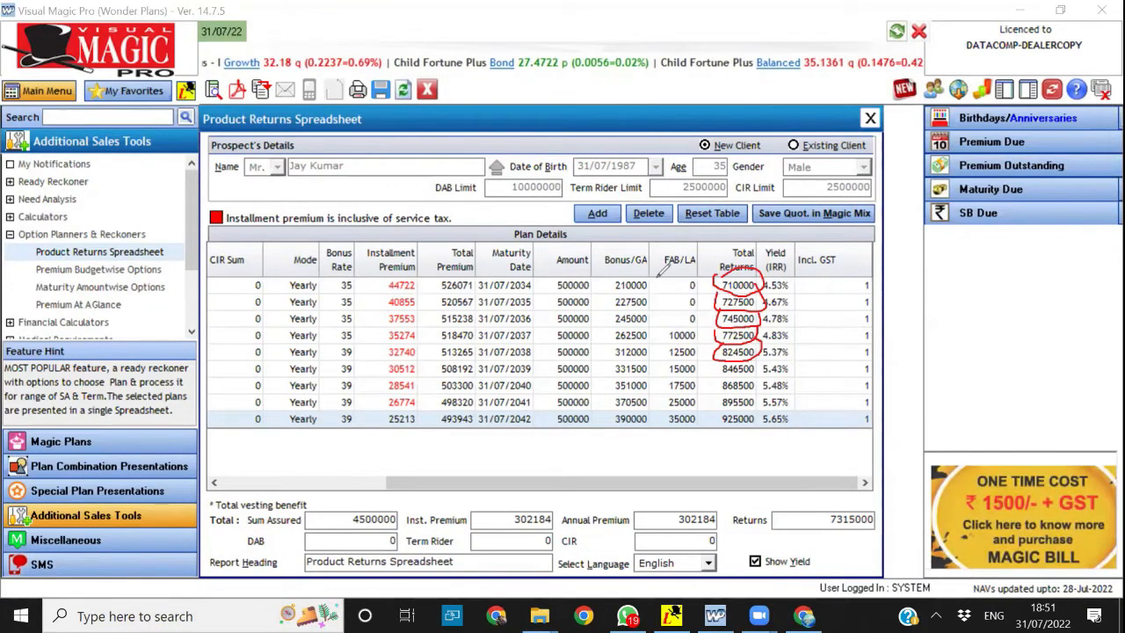
pyautogui.moveTo(658, 284)
pyautogui.mouseDown()
pyautogui.moveTo(682, 286)
pyautogui.moveTo(660, 300)
pyautogui.mouseUp()
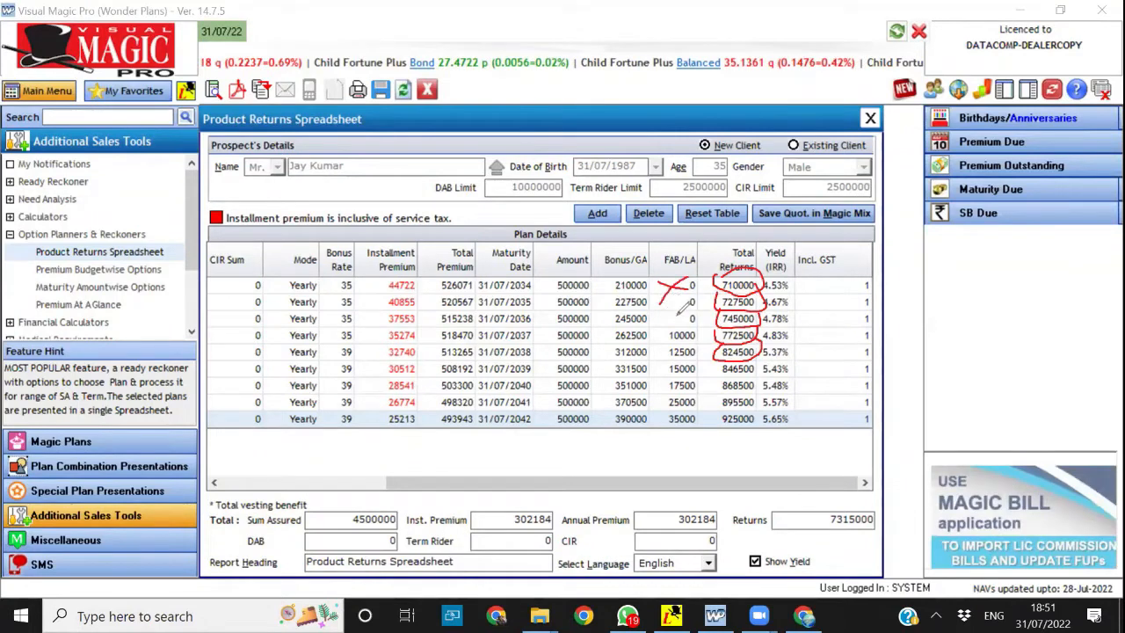
pyautogui.moveTo(663, 350); pyautogui.dragTo(716, 305)
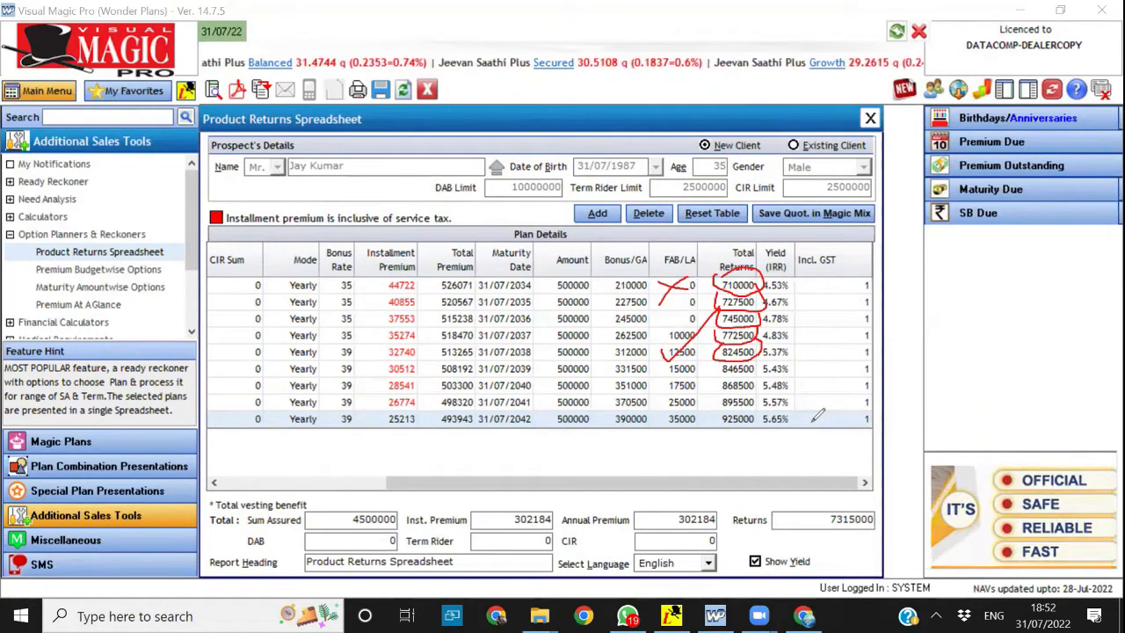
pyautogui.press('Delete')
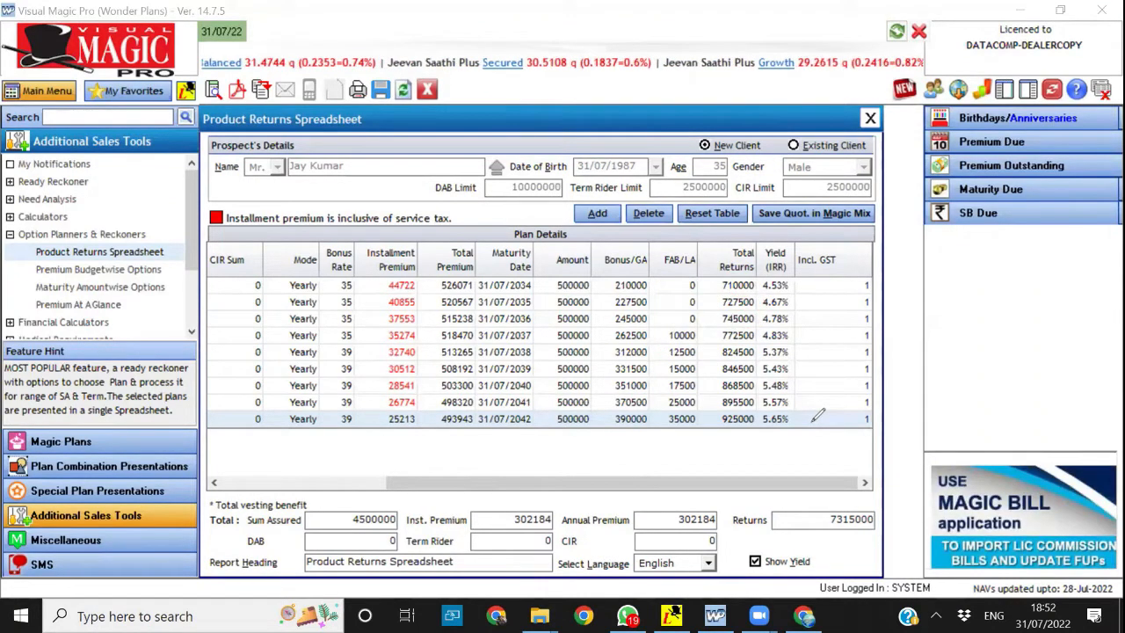
# Close the Product Returns Spreadsheet and confirm closing it
pyautogui.click(349, 486)
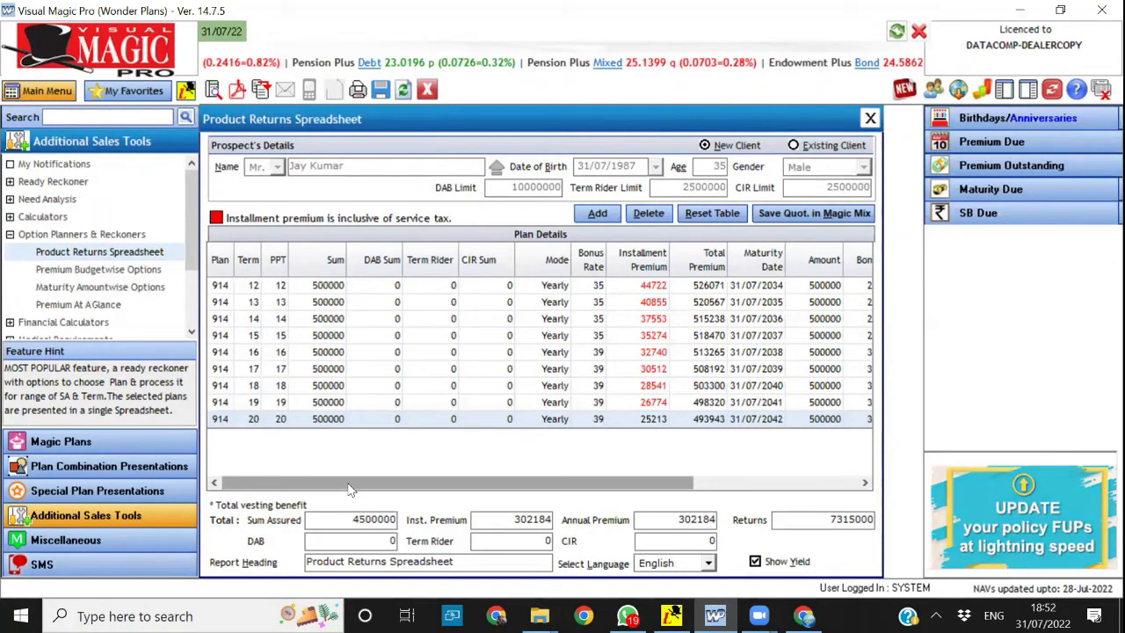
pyautogui.click(428, 91)
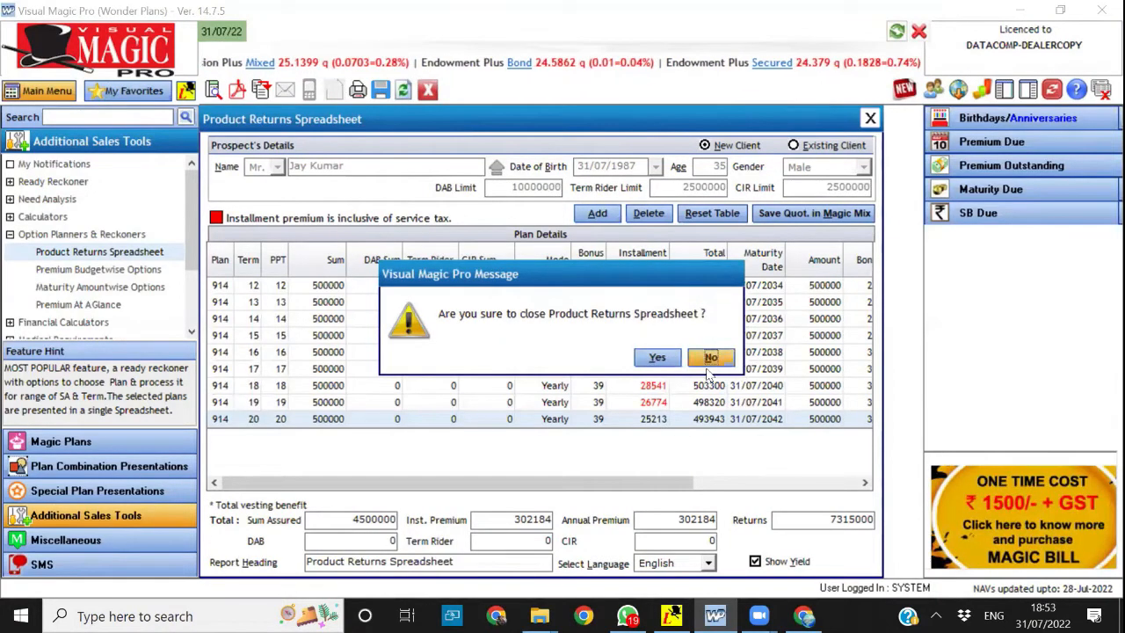
pyautogui.click(656, 358)
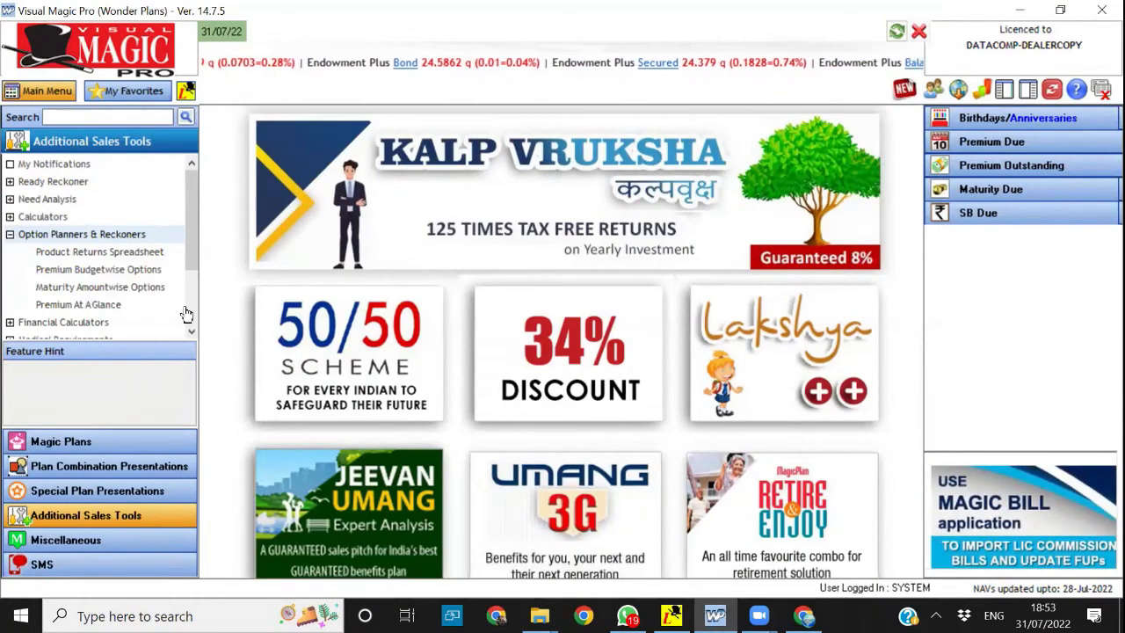
pyautogui.click(11, 234)
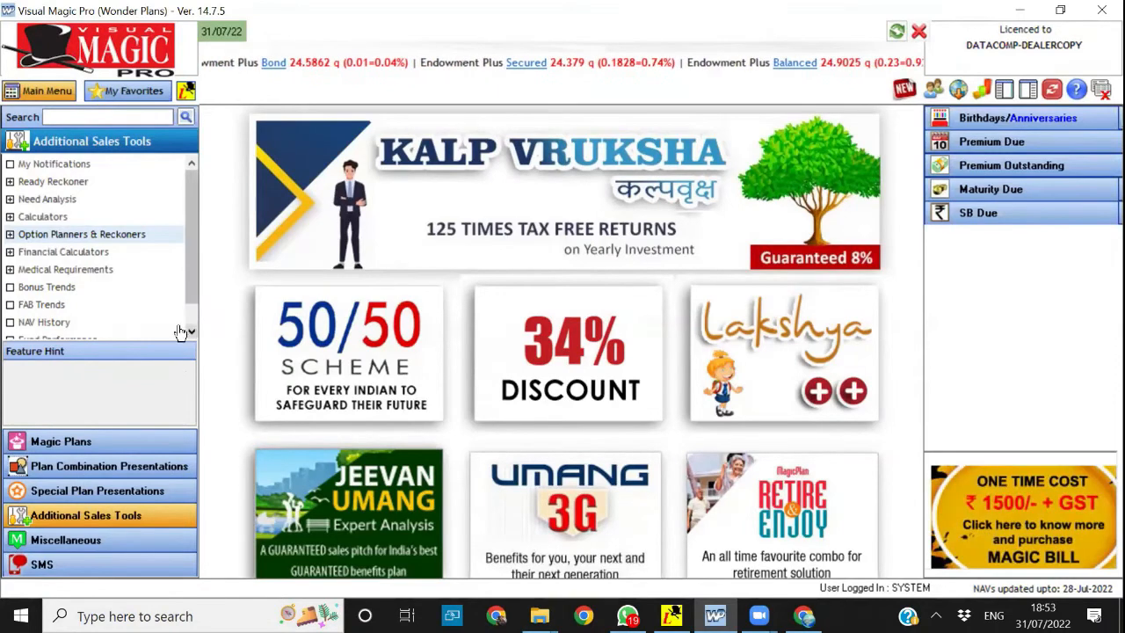
pyautogui.click(9, 253)
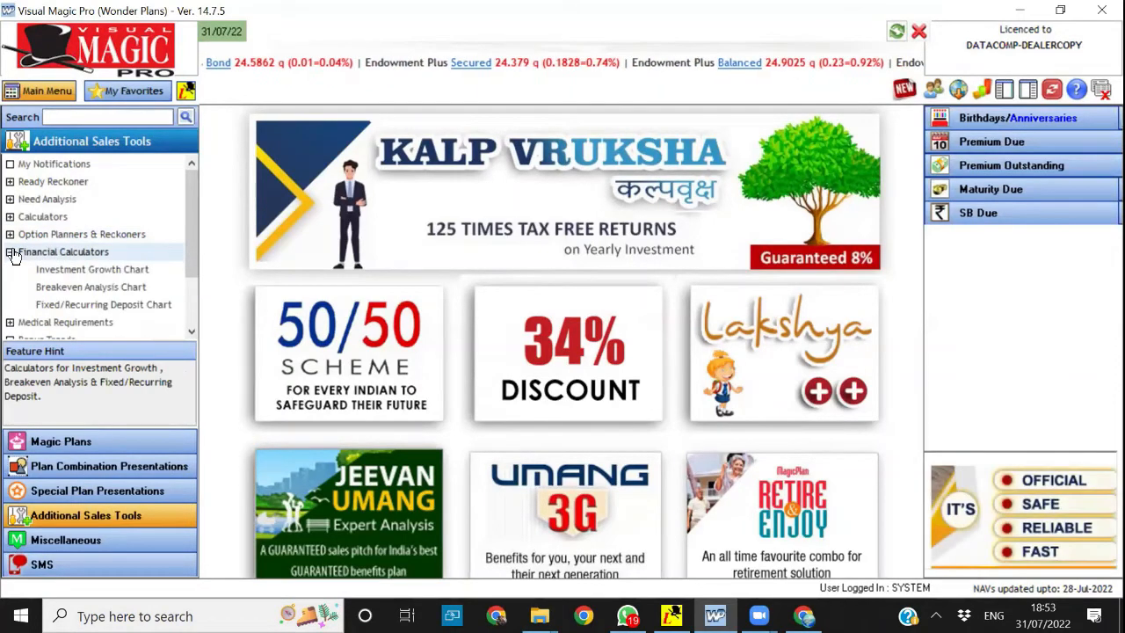
pyautogui.click(9, 252)
pyautogui.click(37, 235)
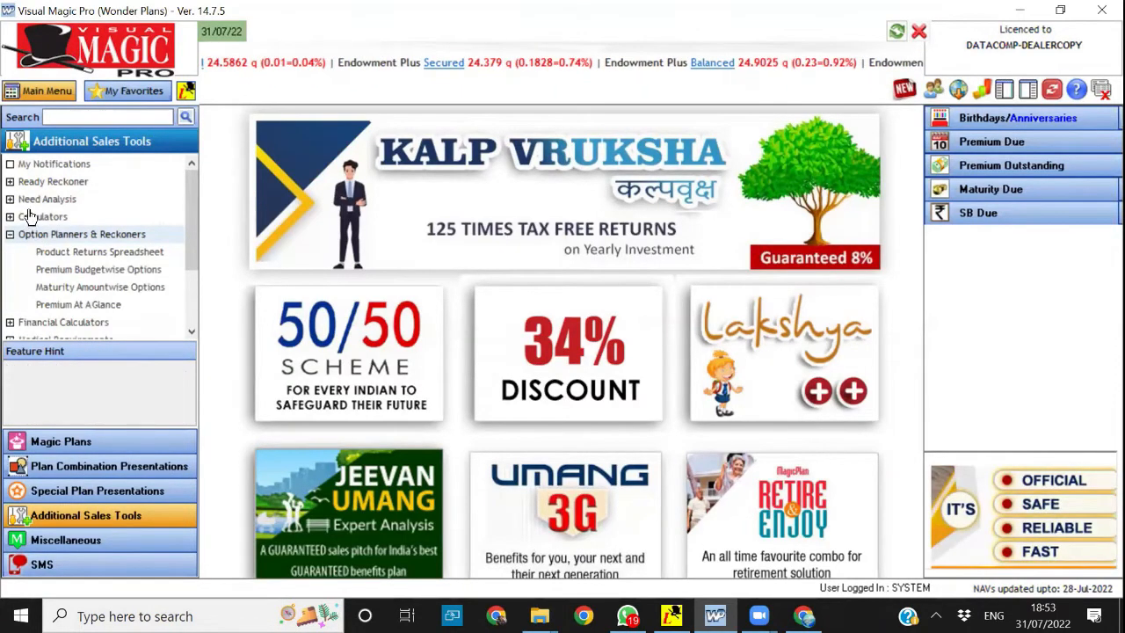
# Open the Quick HLV form from Need Analysis to view its fields, and close it again
pyautogui.click(31, 202)
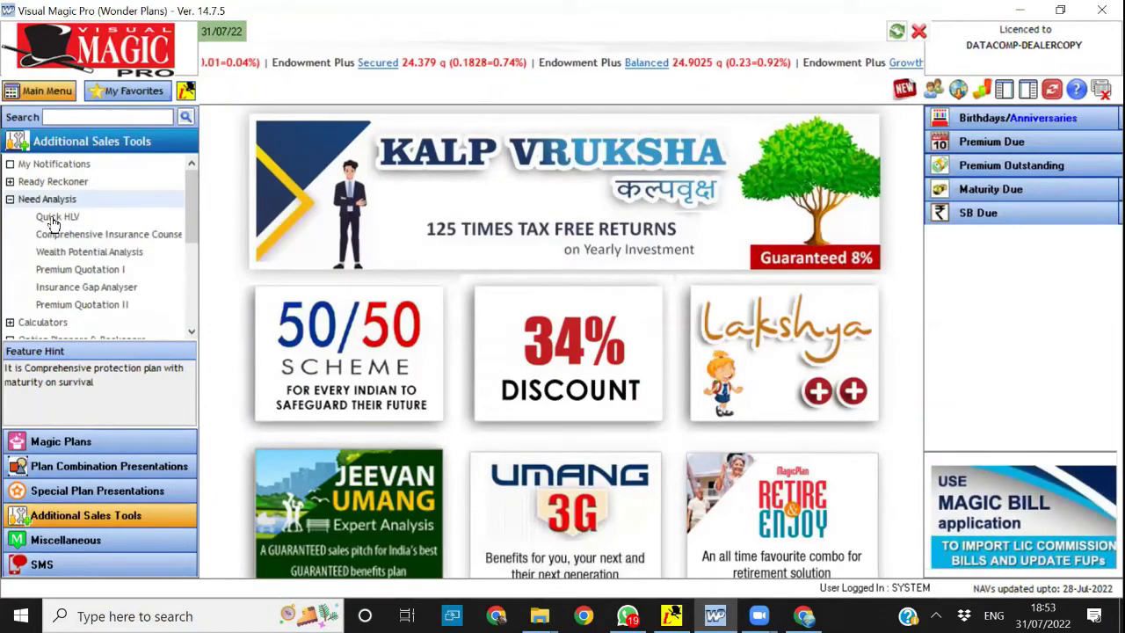
pyautogui.click(55, 218)
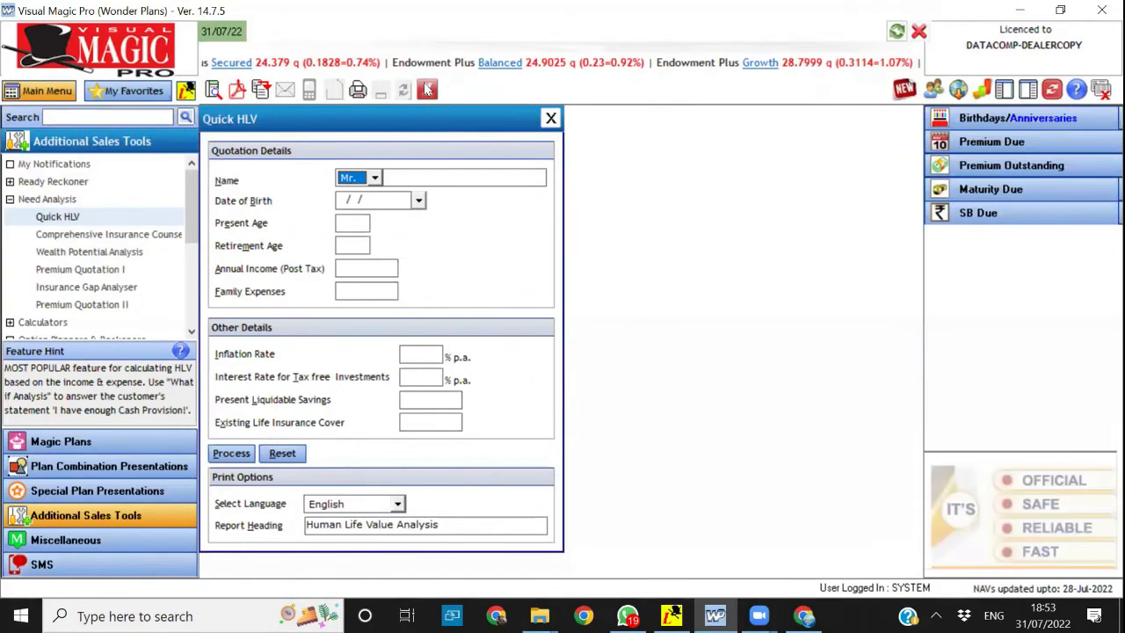
pyautogui.click(428, 90)
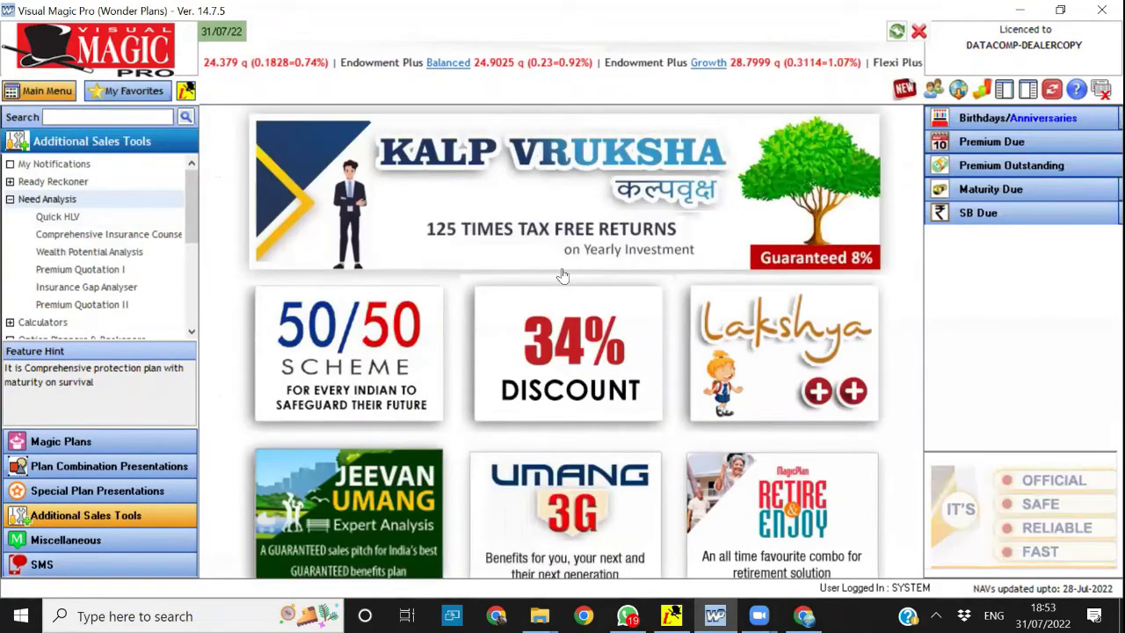